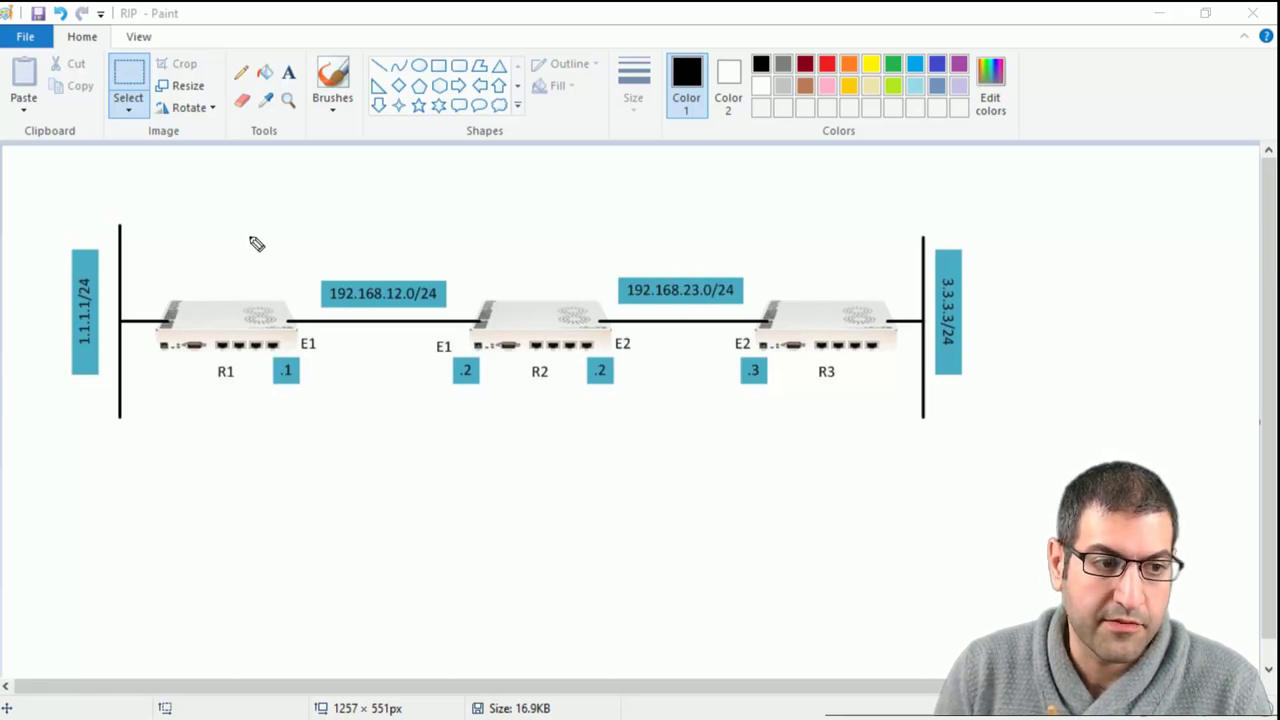
Mark R1, R2 and R3 with red arrows on the diagram and draw curved paths from R1 to R3 and back.
{"action": "mouse_move", "coordinate": [234, 242]}
{"action": "left_mouse_down"}
{"action": "mouse_move", "coordinate": [232, 272]}
{"action": "mouse_move", "coordinate": [238, 260]}
{"action": "left_mouse_up"}
{"action": "mouse_move", "coordinate": [543, 245]}
{"action": "left_mouse_down"}
{"action": "mouse_move", "coordinate": [548, 273]}
{"action": "mouse_move", "coordinate": [558, 258]}
{"action": "left_mouse_up"}
{"action": "left_click_drag", "start_coordinate": [847, 241], "coordinate": [847, 272]}
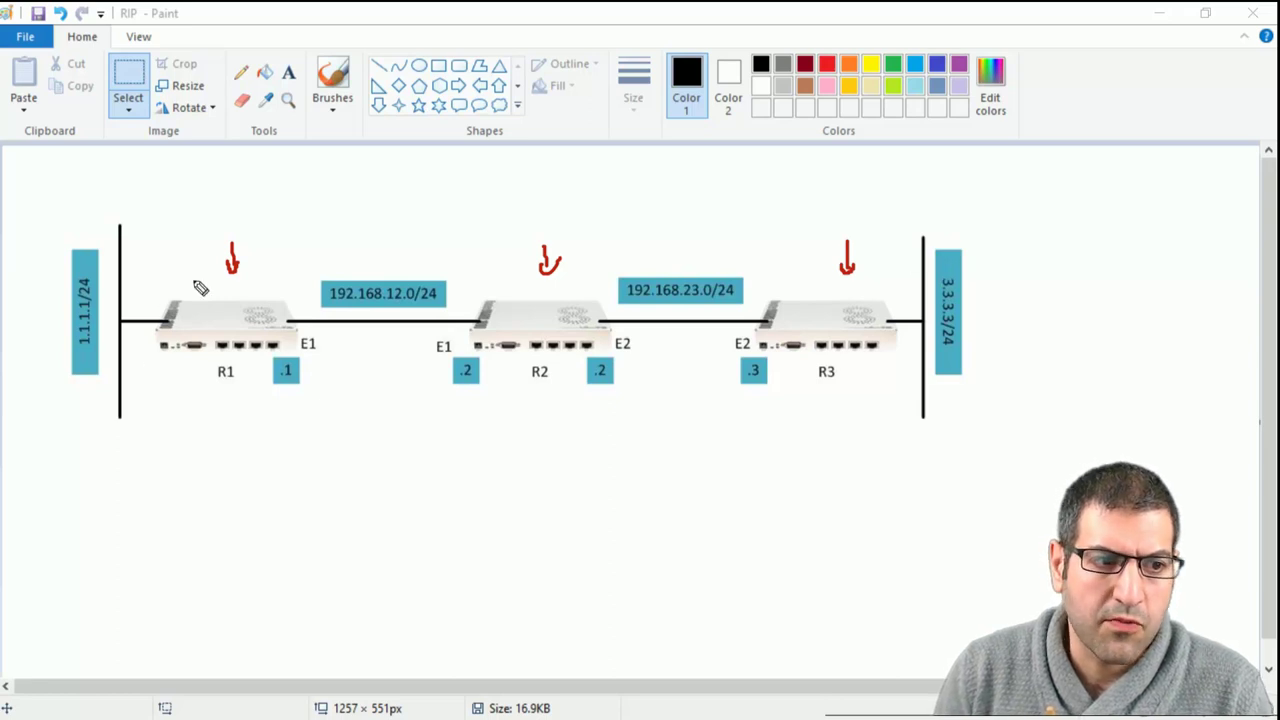
{"action": "mouse_move", "coordinate": [172, 278]}
{"action": "left_mouse_down"}
{"action": "mouse_move", "coordinate": [425, 164]}
{"action": "mouse_move", "coordinate": [751, 209]}
{"action": "mouse_move", "coordinate": [846, 275]}
{"action": "mouse_move", "coordinate": [907, 280]}
{"action": "mouse_move", "coordinate": [888, 297]}
{"action": "left_mouse_up"}
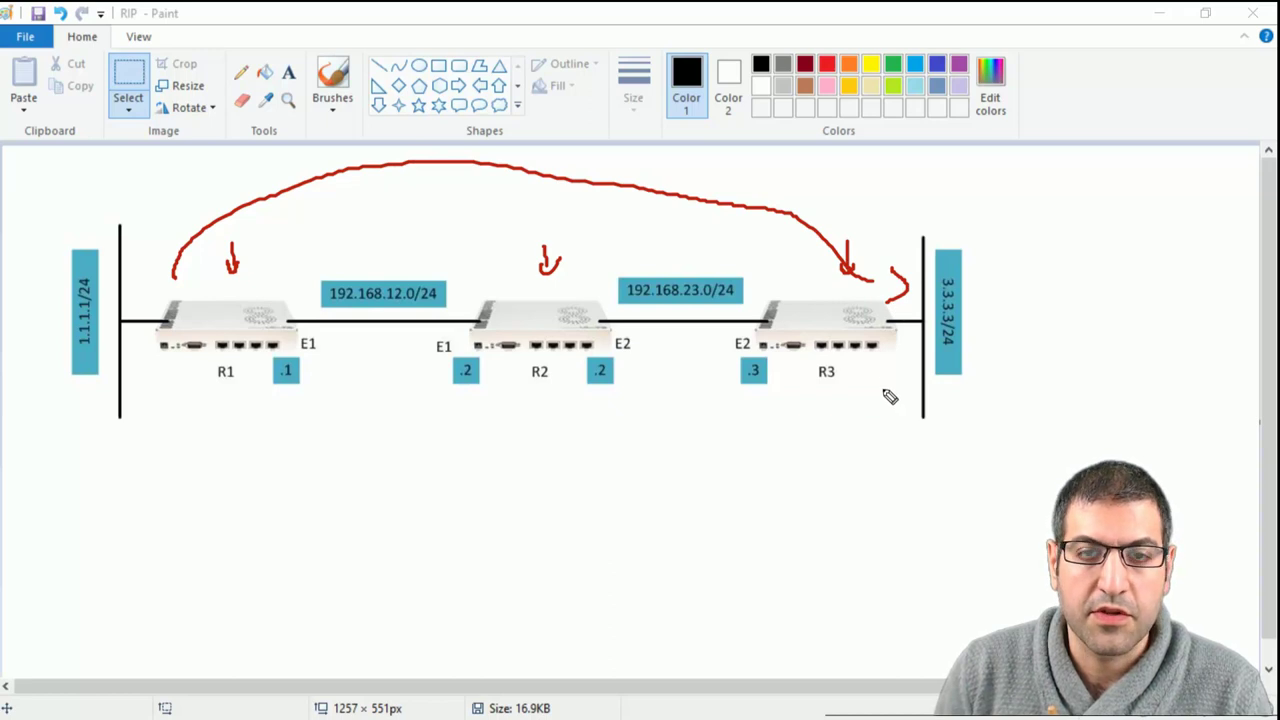
{"action": "mouse_move", "coordinate": [824, 393]}
{"action": "left_mouse_down"}
{"action": "mouse_move", "coordinate": [586, 464]}
{"action": "mouse_move", "coordinate": [394, 460]}
{"action": "mouse_move", "coordinate": [215, 448]}
{"action": "mouse_move", "coordinate": [132, 392]}
{"action": "mouse_move", "coordinate": [162, 375]}
{"action": "left_mouse_up"}
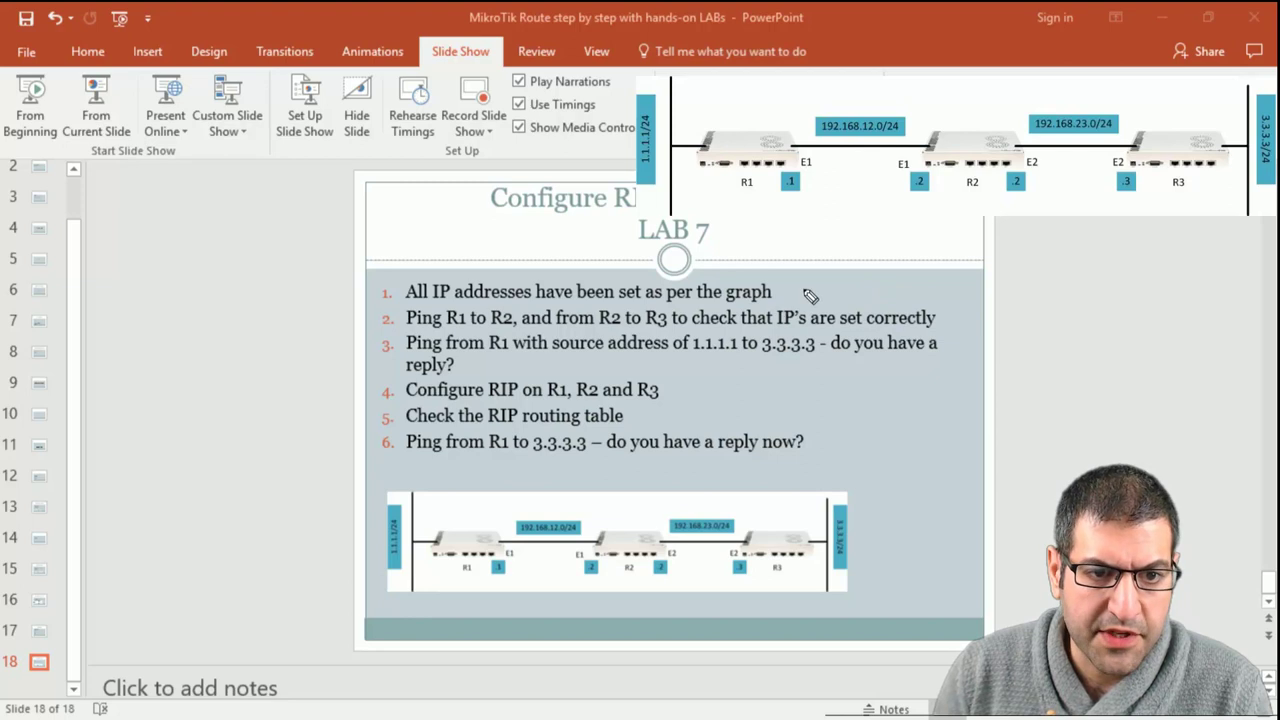
Switch to the PowerPoint lab slide and draw red check marks after tasks 1 and 2.
{"action": "left_click_drag", "start_coordinate": [785, 284], "coordinate": [822, 289]}
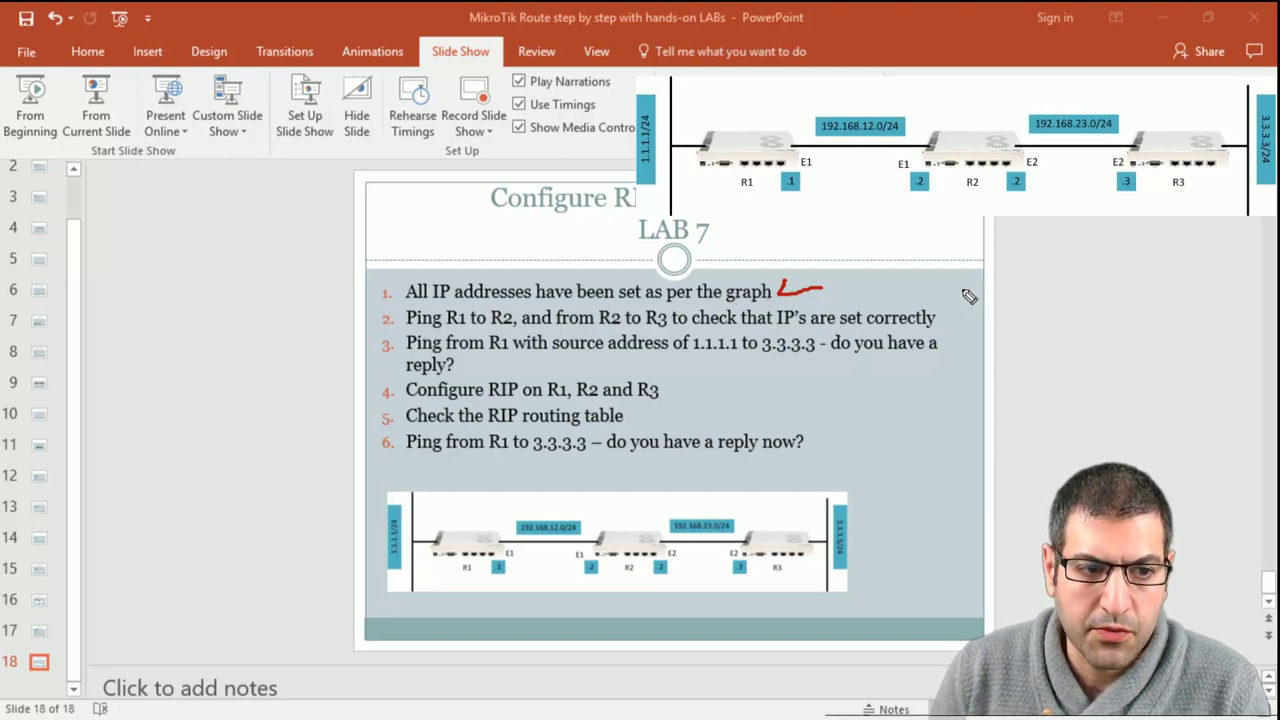
{"action": "left_click_drag", "start_coordinate": [944, 314], "coordinate": [980, 308]}
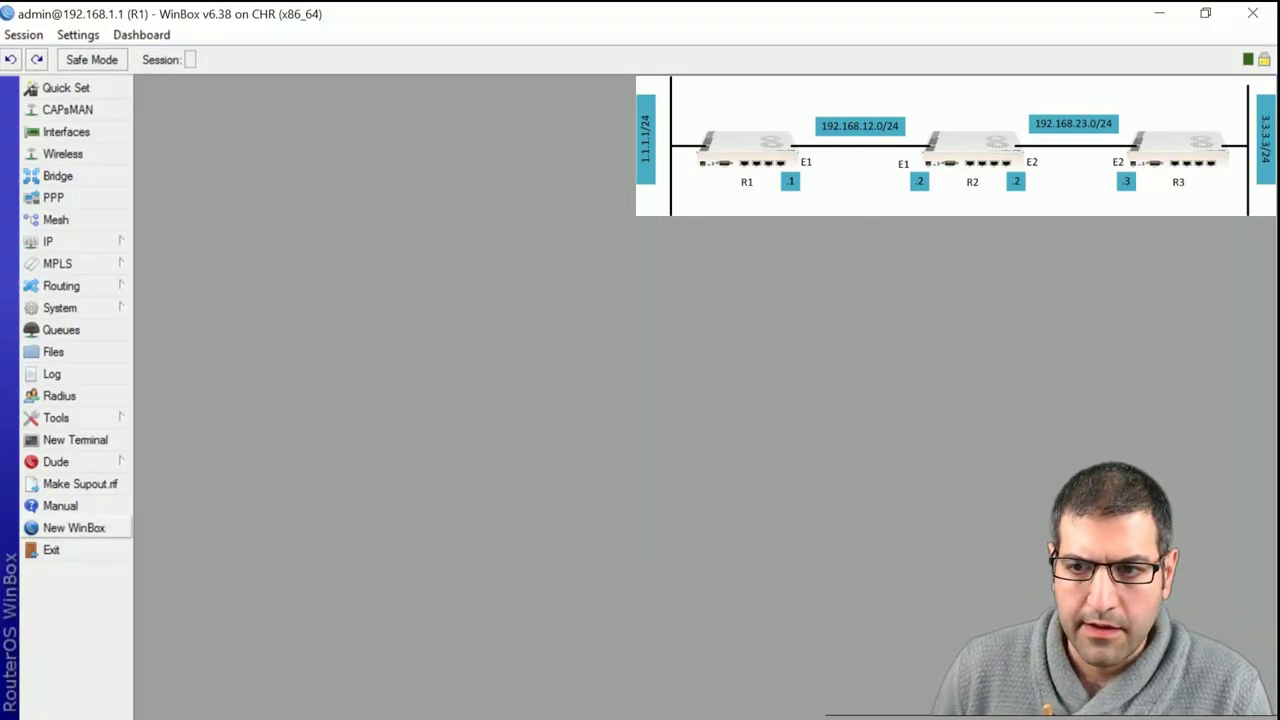
Switch to R1's WinBox session and review its IP address list, checking the ether2 and ether1 entries, and close it.
{"action": "left_click", "coordinate": [87, 242]}
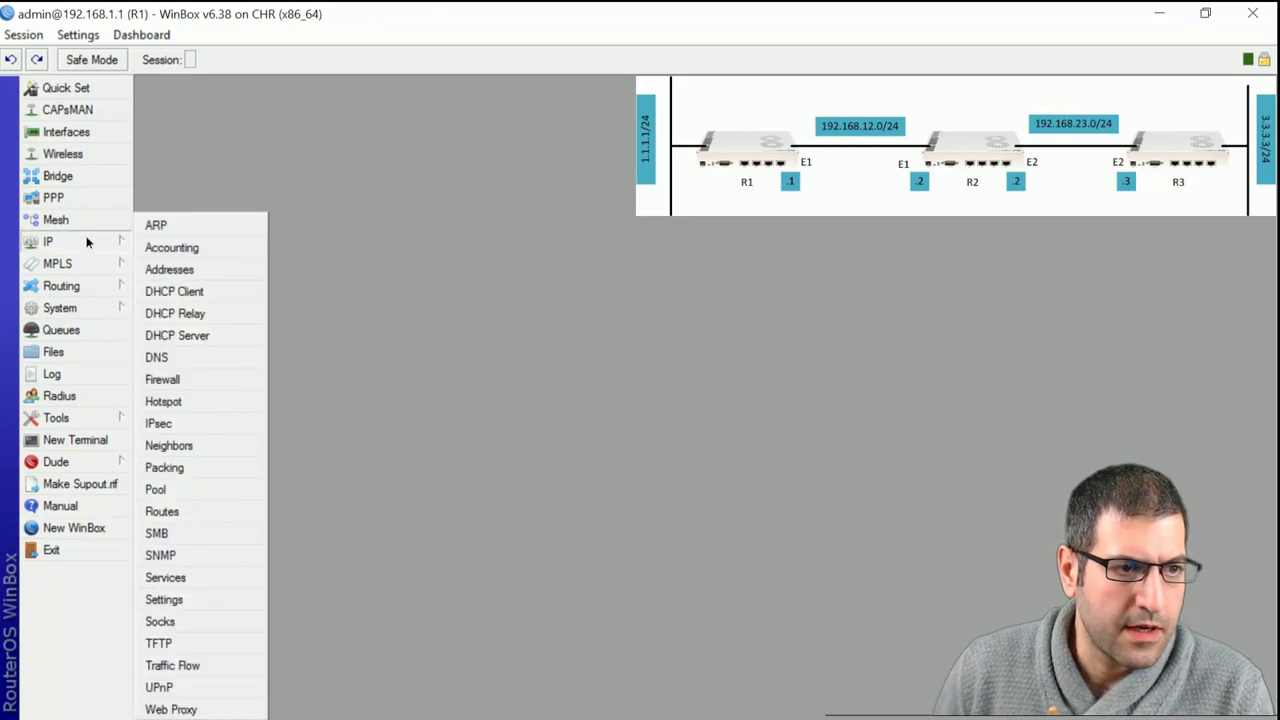
{"action": "left_click", "coordinate": [192, 270]}
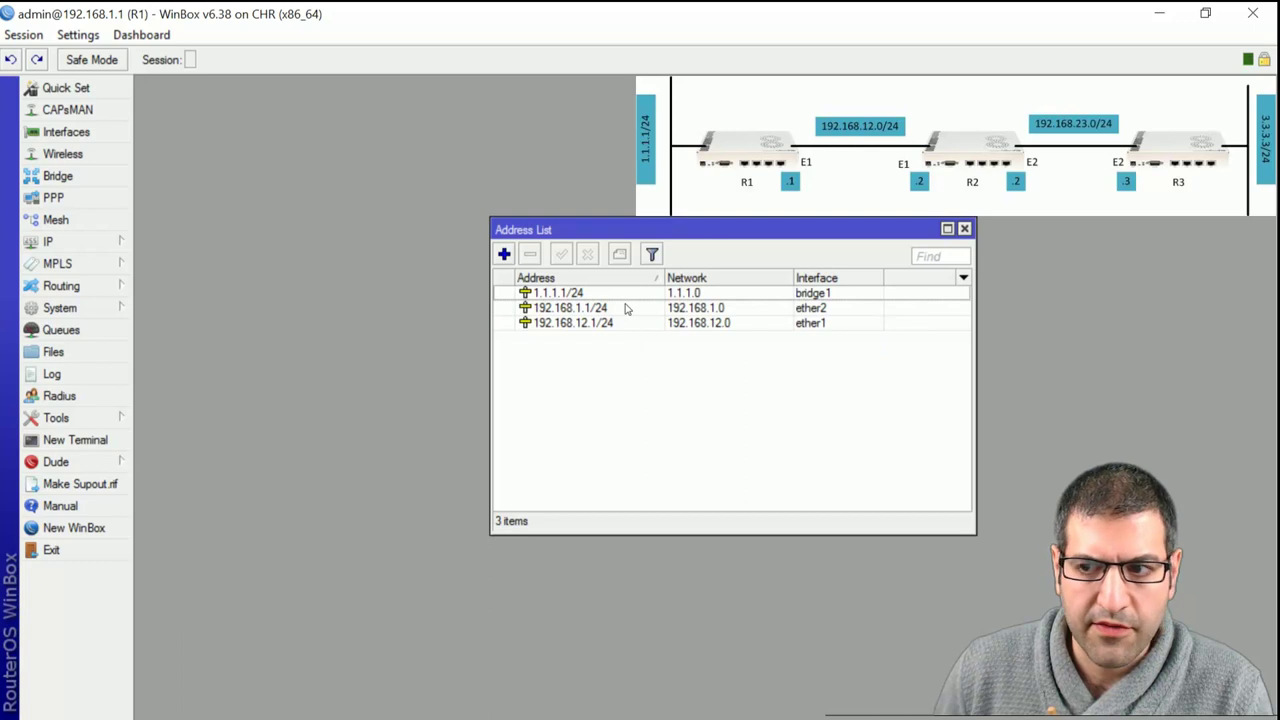
{"action": "left_click_drag", "start_coordinate": [724, 230], "coordinate": [538, 183]}
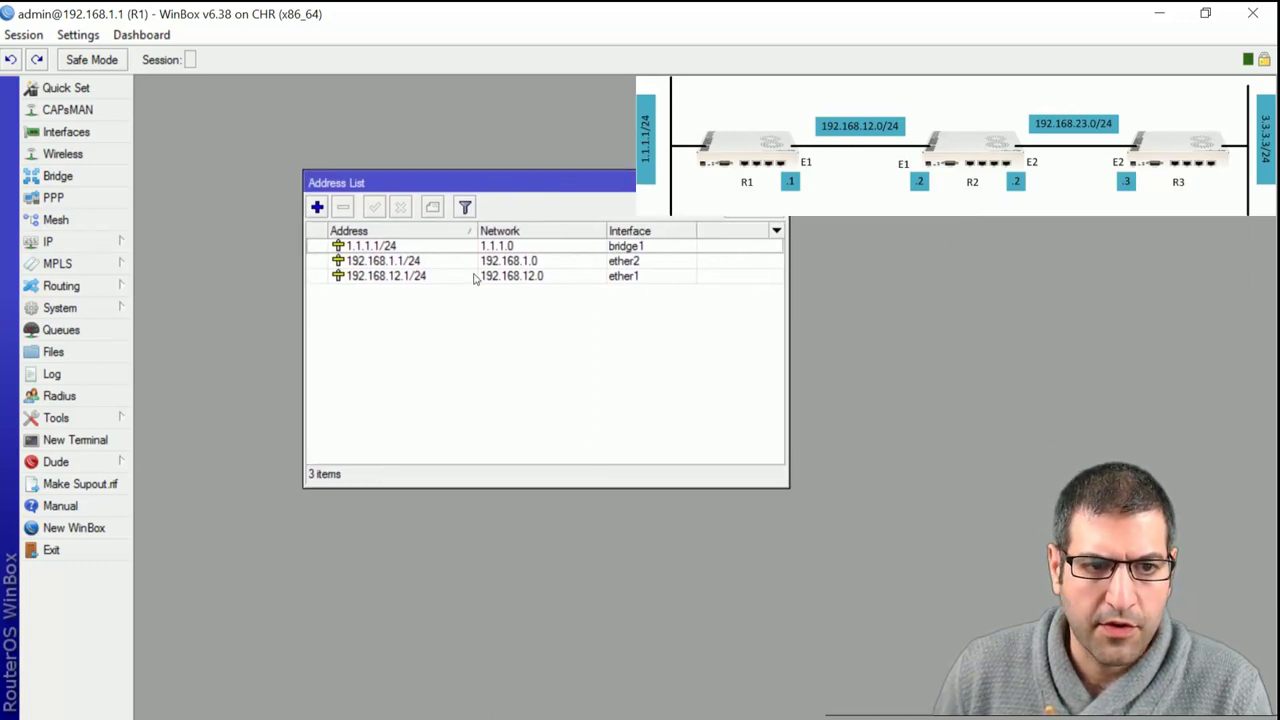
{"action": "left_click", "coordinate": [413, 262]}
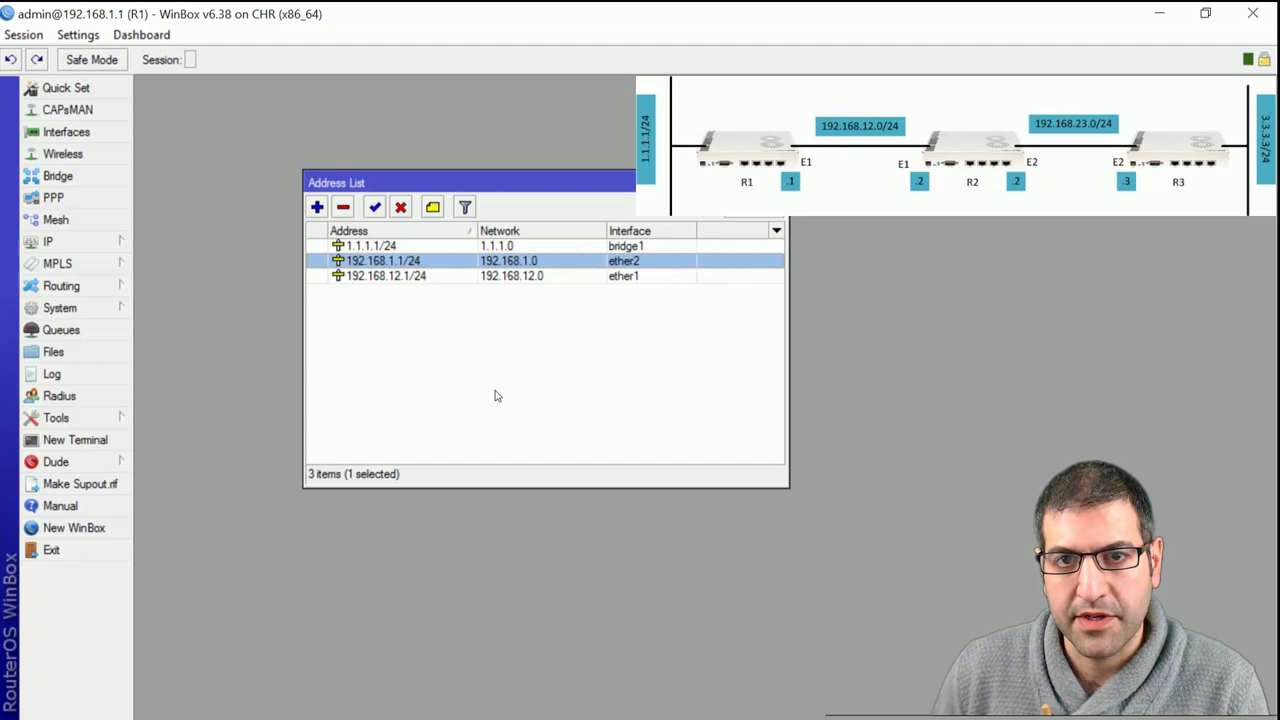
{"action": "left_click", "coordinate": [395, 278]}
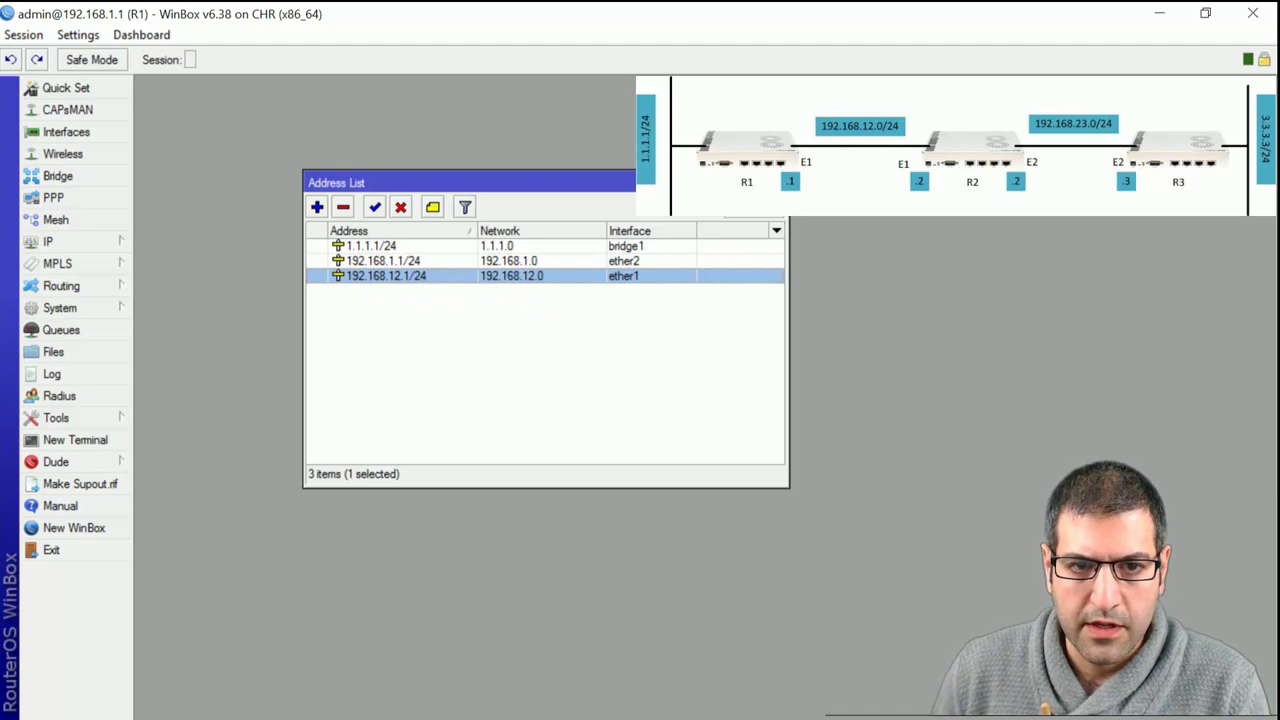
{"action": "left_click", "coordinate": [778, 182]}
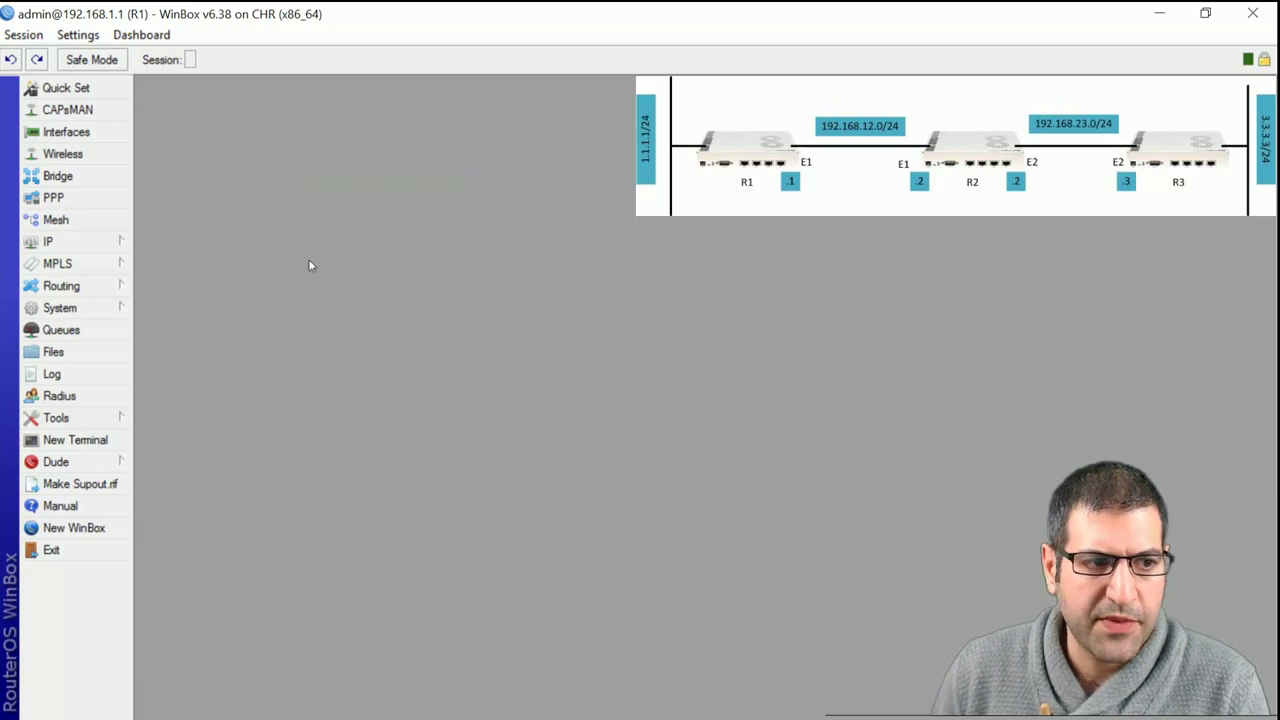
Ping 192.168.12.2 from a new terminal on R1, stop the ping and close the terminal.
{"action": "left_click", "coordinate": [90, 440]}
{"action": "type", "text": "ping 192.168.12.2"}
{"action": "key", "text": "Return"}
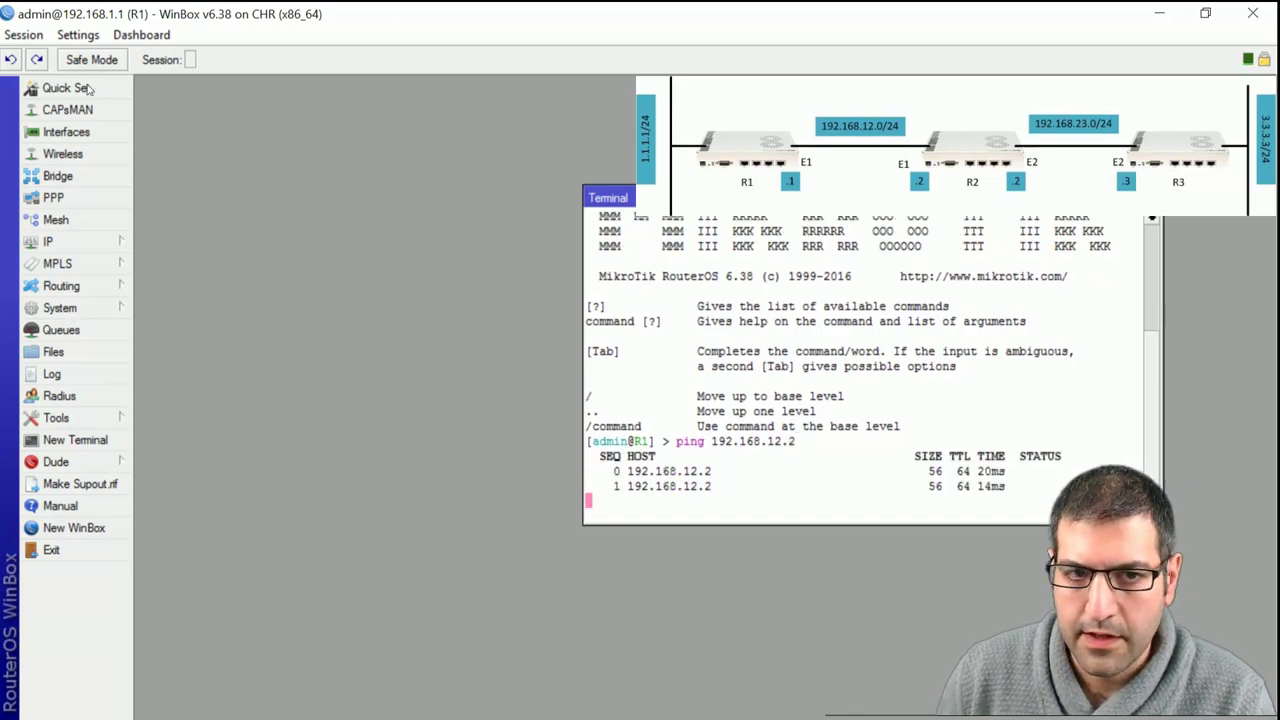
{"action": "left_click_drag", "start_coordinate": [737, 198], "coordinate": [397, 200]}
{"action": "key", "text": "ctrl+c"}
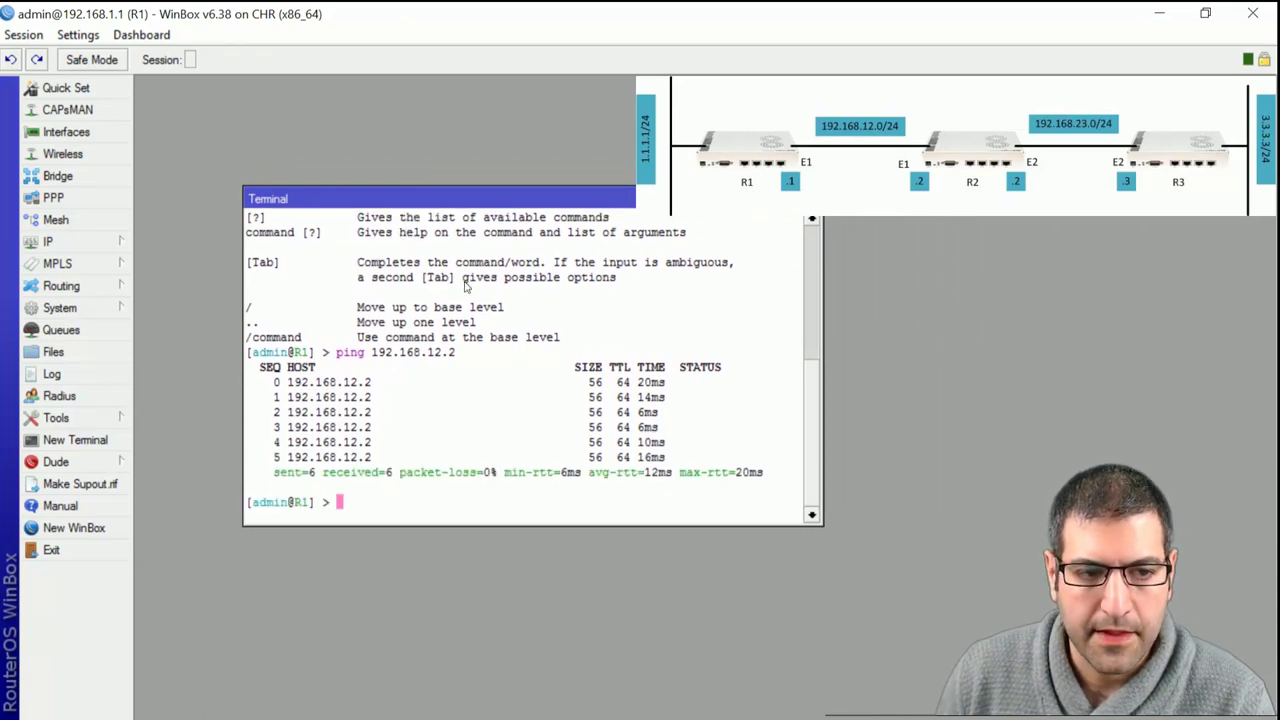
{"action": "key", "text": "ctrl+d"}
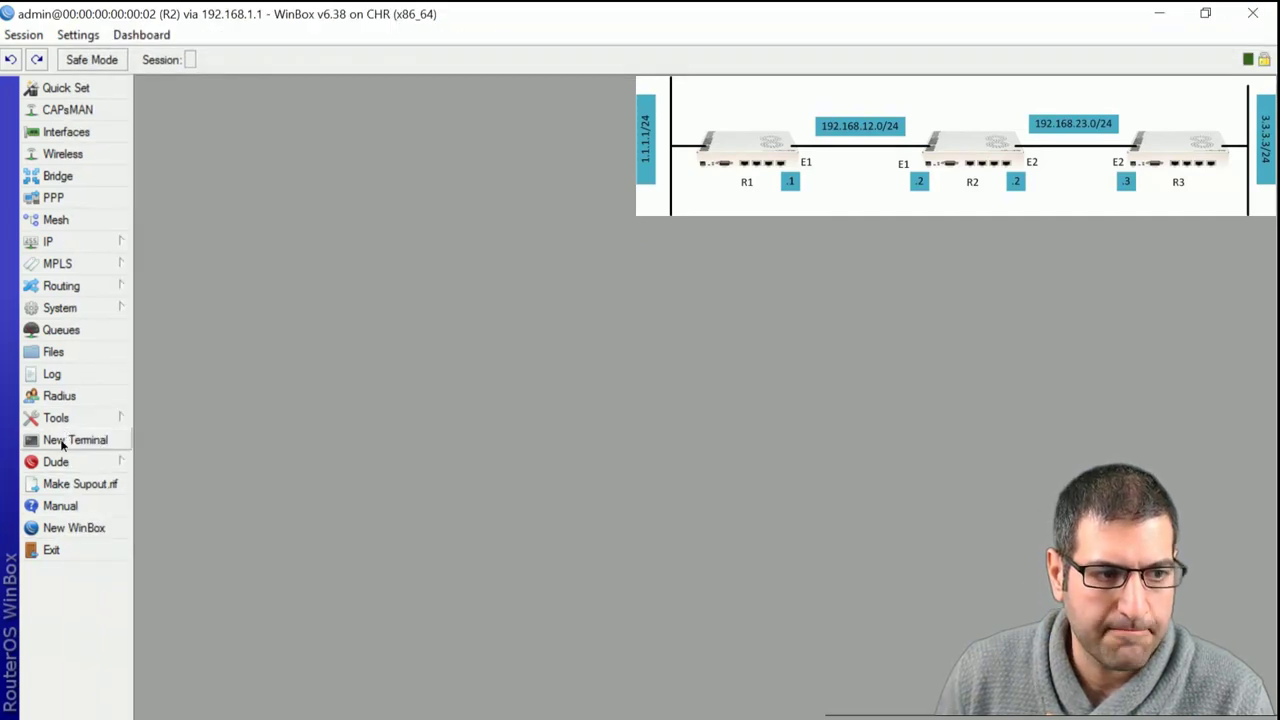
Ping 192.168.23.3 from a new terminal on R2, stop it, and check off task 2 on the PowerPoint lab slide.
{"action": "left_click", "coordinate": [62, 446]}
{"action": "left_click_drag", "start_coordinate": [681, 190], "coordinate": [305, 191]}
{"action": "type", "text": "pig"}
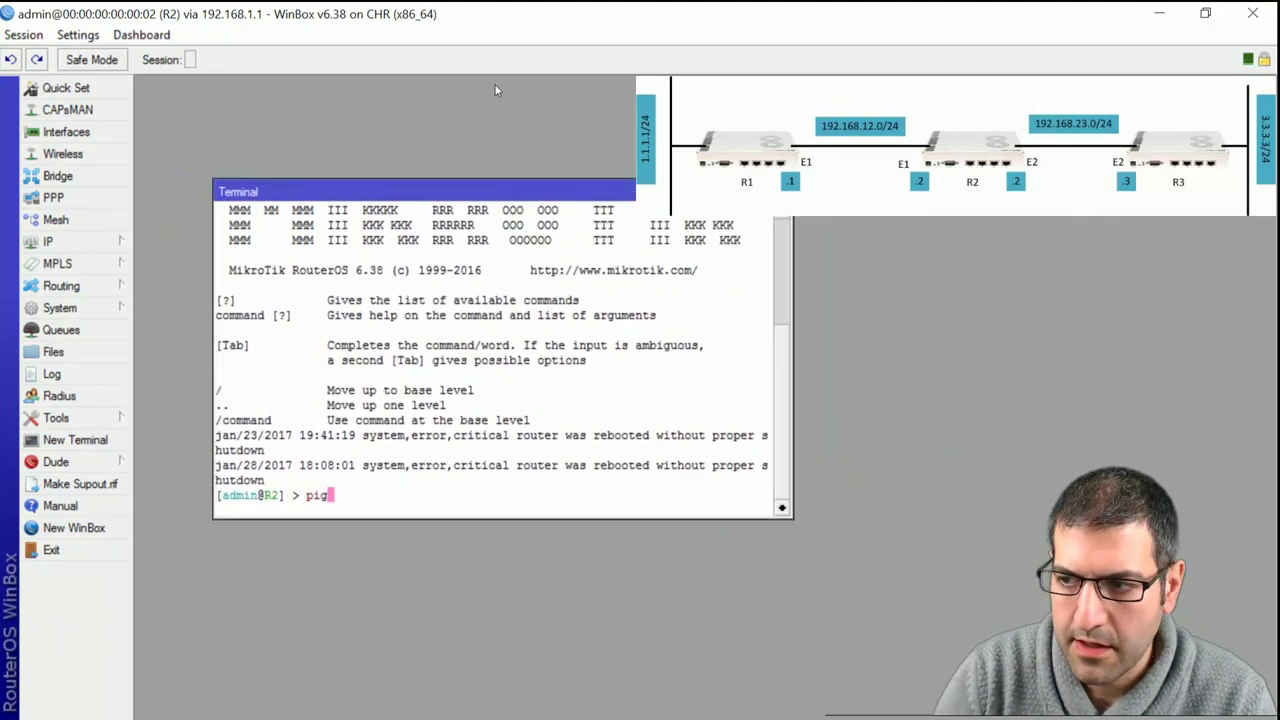
{"action": "key", "text": "BackSpace"}
{"action": "type", "text": "ng 192.168.23.3"}
{"action": "key", "text": "Return"}
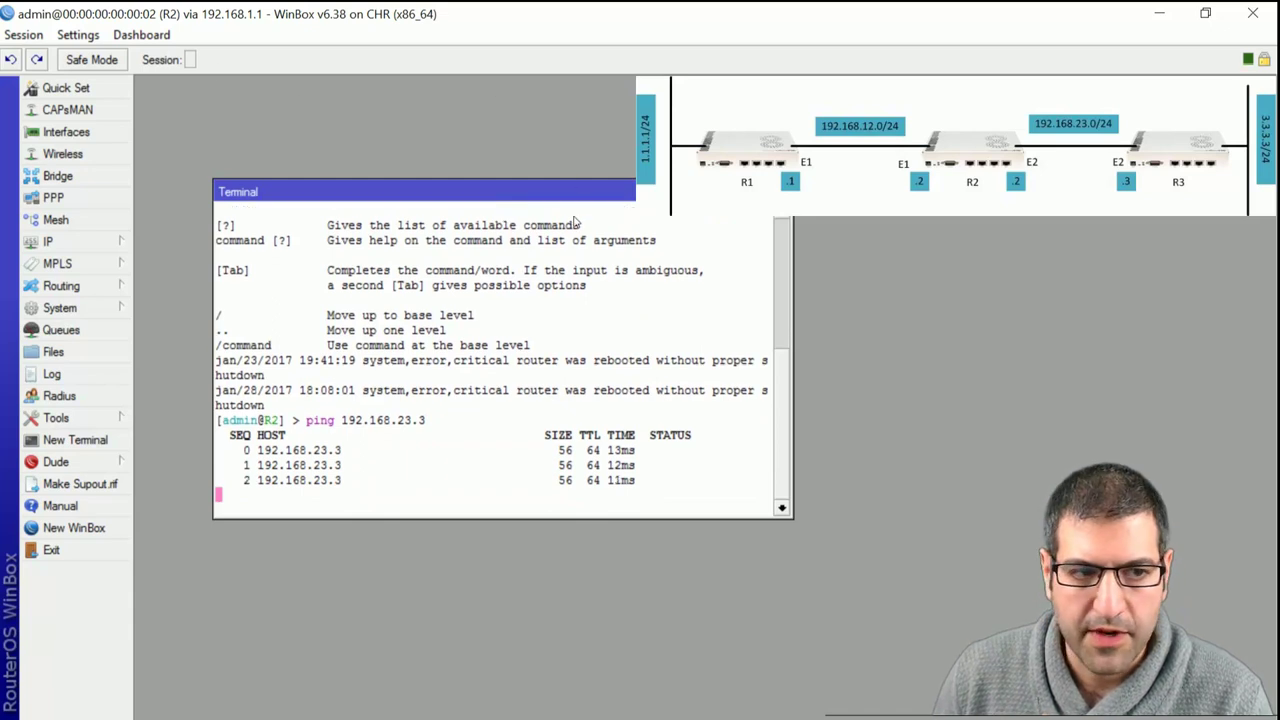
{"action": "key", "text": "ctrl+c"}
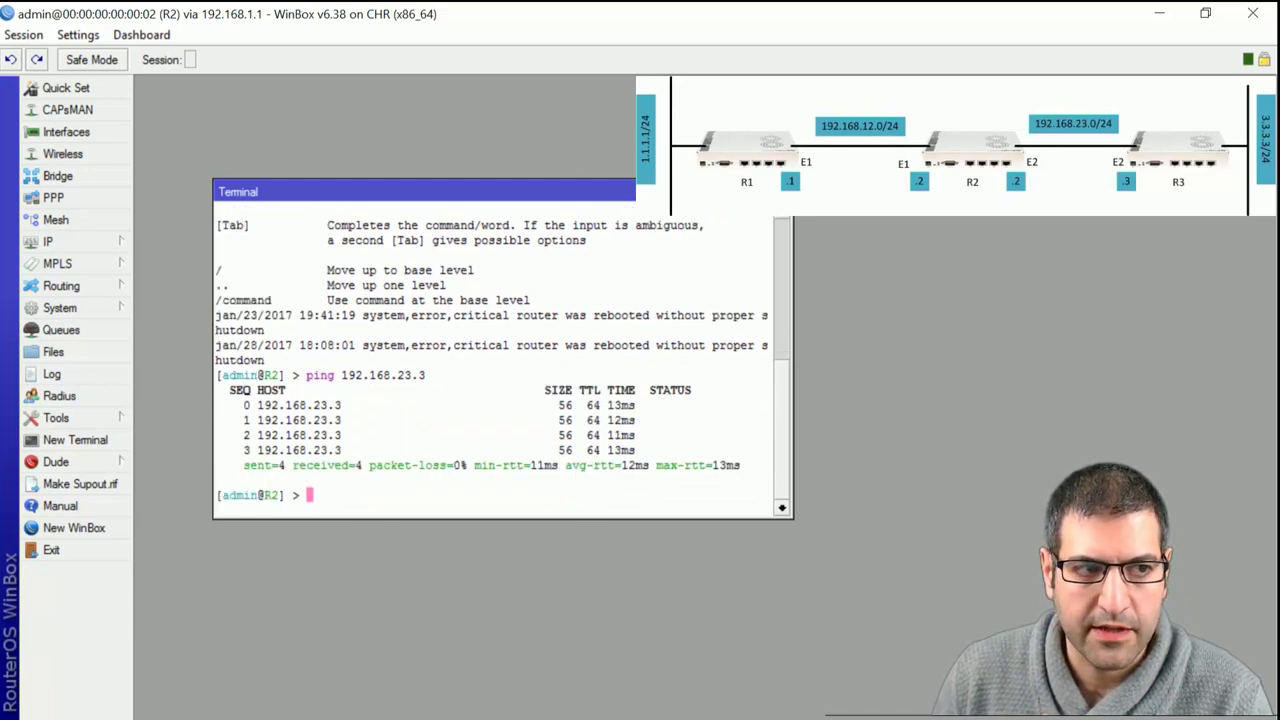
{"action": "key", "text": "ctrl+d"}
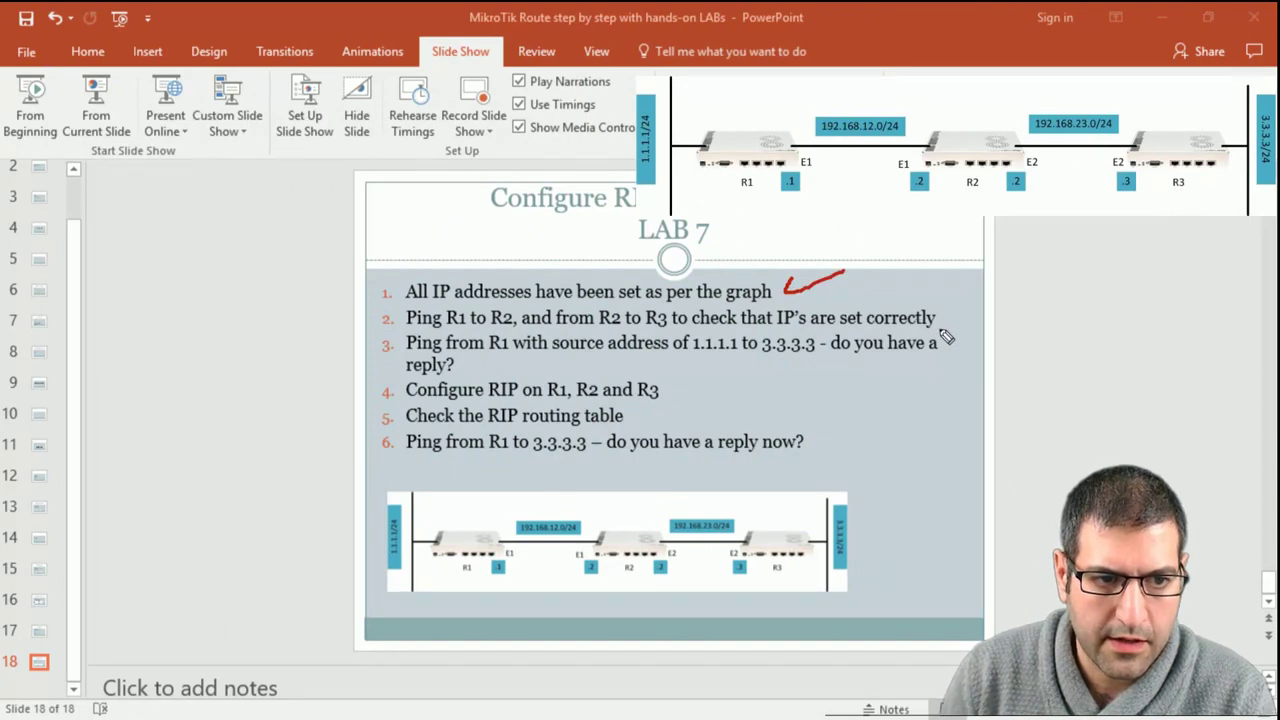
{"action": "left_click_drag", "start_coordinate": [948, 309], "coordinate": [980, 308]}
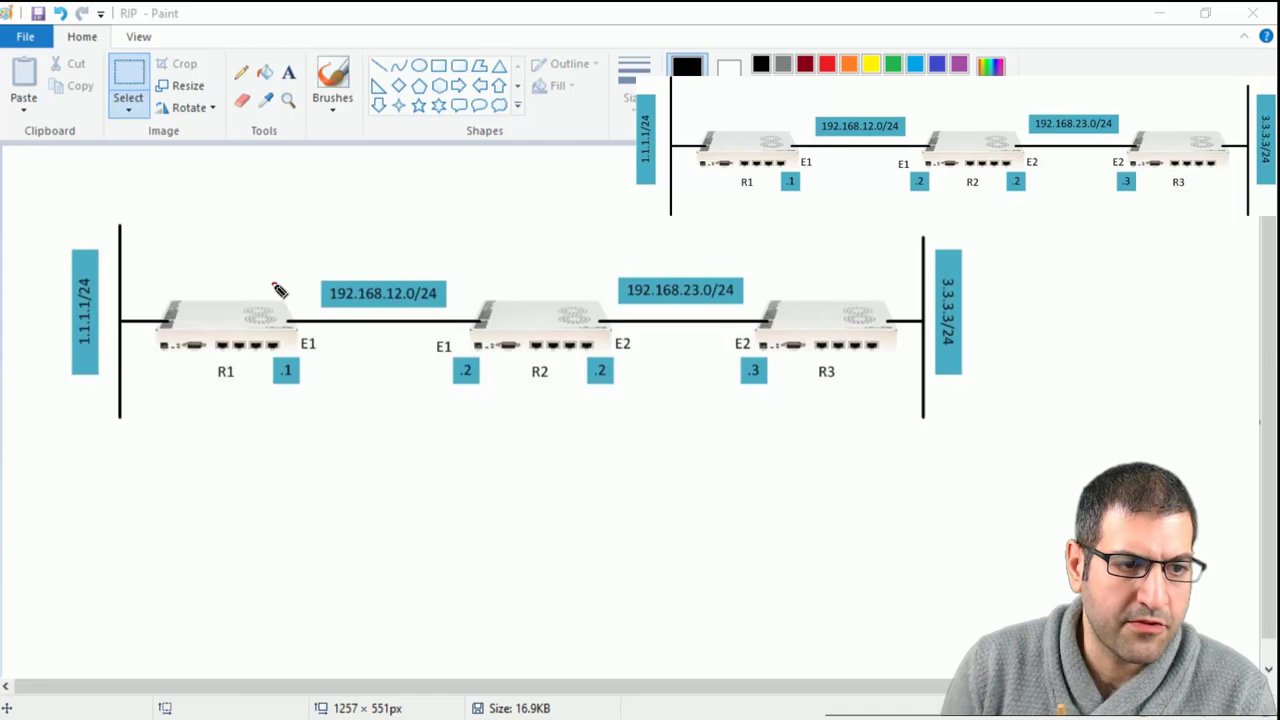
Draw red arrows on the Paint diagram from R1 to R2, R2 to R3, and between the 1.1.1.1/24 and 3.3.3.3/24 networks.
{"action": "mouse_move", "coordinate": [279, 290]}
{"action": "left_mouse_down"}
{"action": "mouse_move", "coordinate": [430, 246]}
{"action": "mouse_move", "coordinate": [470, 302]}
{"action": "left_mouse_up"}
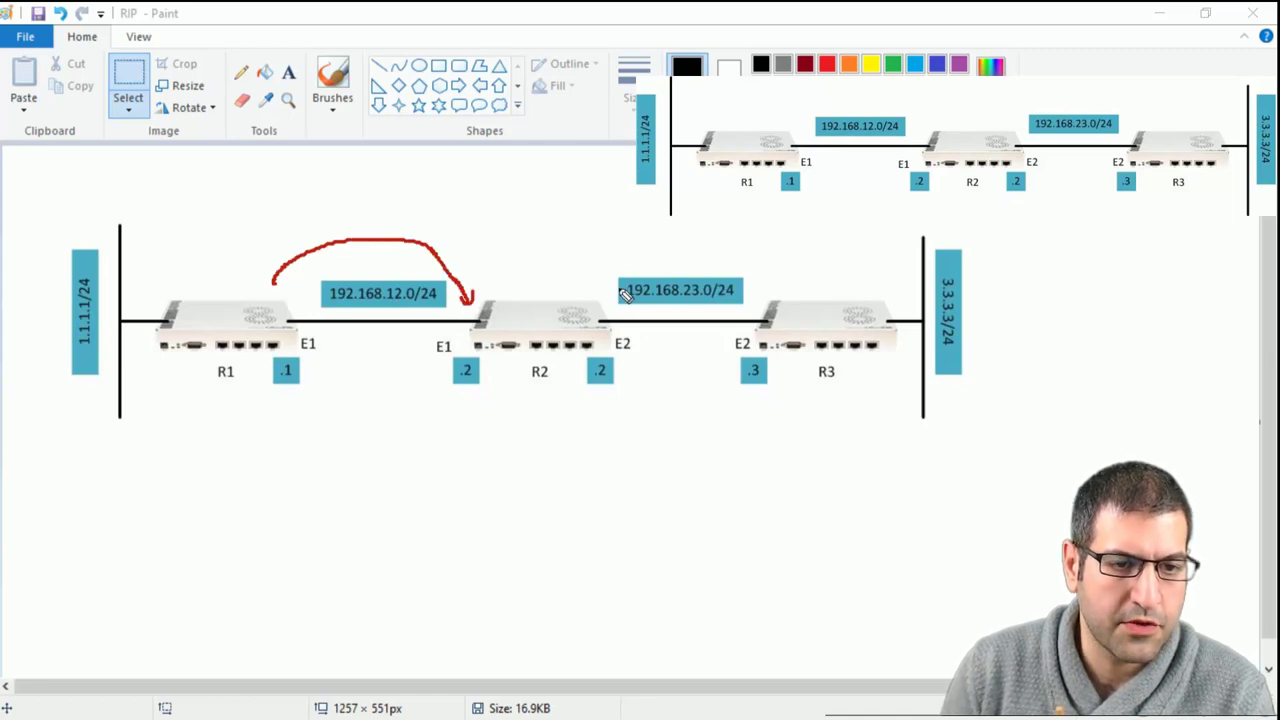
{"action": "mouse_move", "coordinate": [603, 307]}
{"action": "left_mouse_down"}
{"action": "mouse_move", "coordinate": [706, 266]}
{"action": "mouse_move", "coordinate": [752, 313]}
{"action": "mouse_move", "coordinate": [760, 302]}
{"action": "left_mouse_up"}
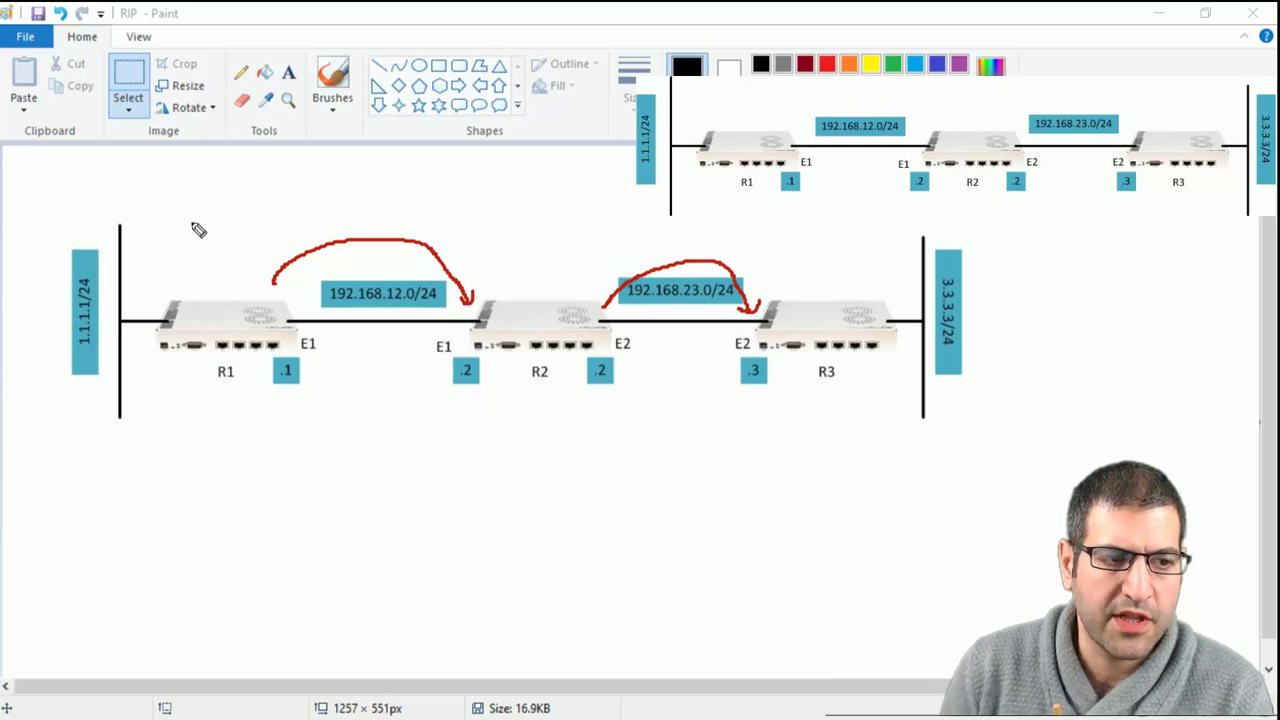
{"action": "mouse_move", "coordinate": [193, 280]}
{"action": "left_mouse_down"}
{"action": "mouse_move", "coordinate": [376, 189]}
{"action": "mouse_move", "coordinate": [680, 195]}
{"action": "mouse_move", "coordinate": [886, 249]}
{"action": "mouse_move", "coordinate": [900, 265]}
{"action": "left_mouse_up"}
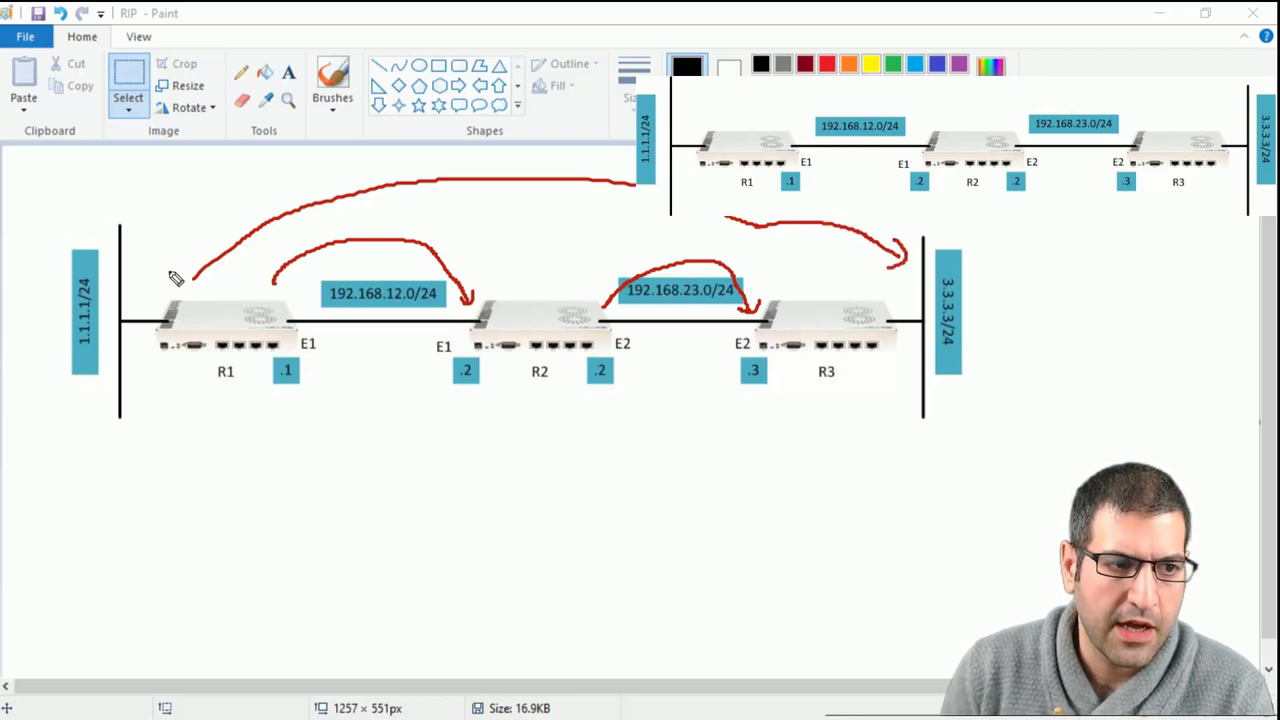
{"action": "mouse_move", "coordinate": [193, 280]}
{"action": "left_mouse_down"}
{"action": "mouse_move", "coordinate": [140, 318]}
{"action": "mouse_move", "coordinate": [114, 306]}
{"action": "left_mouse_up"}
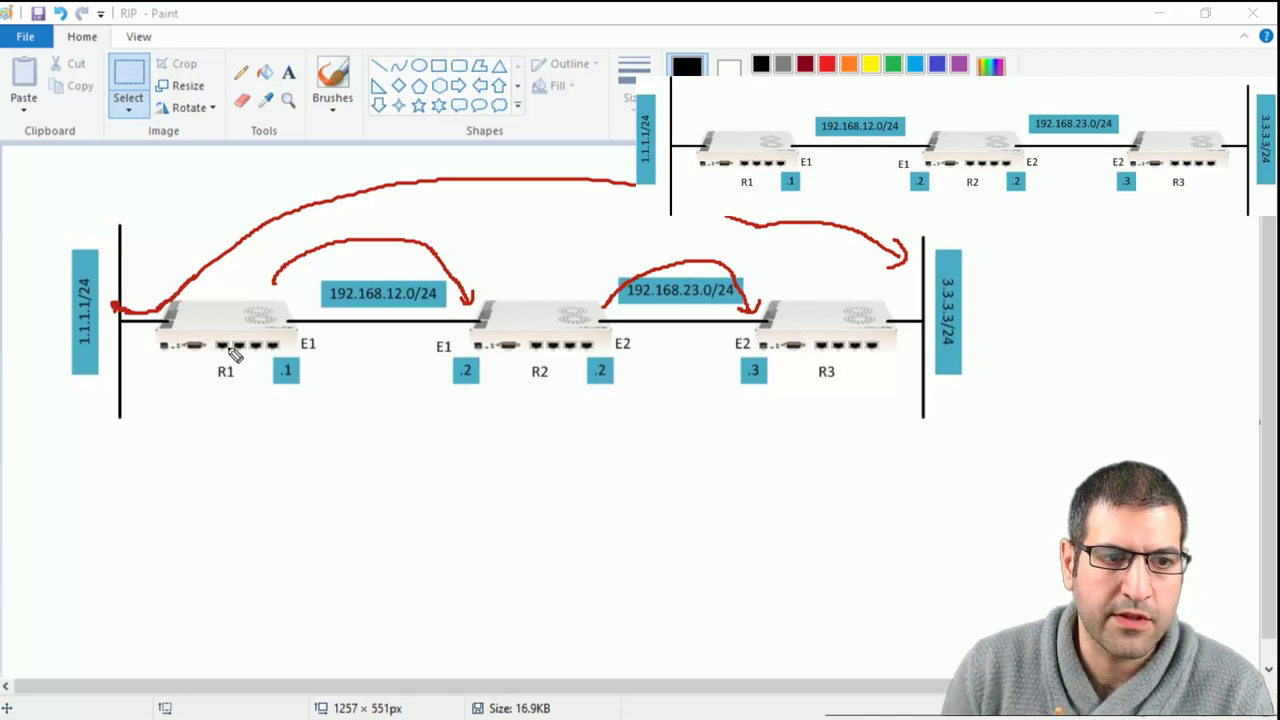
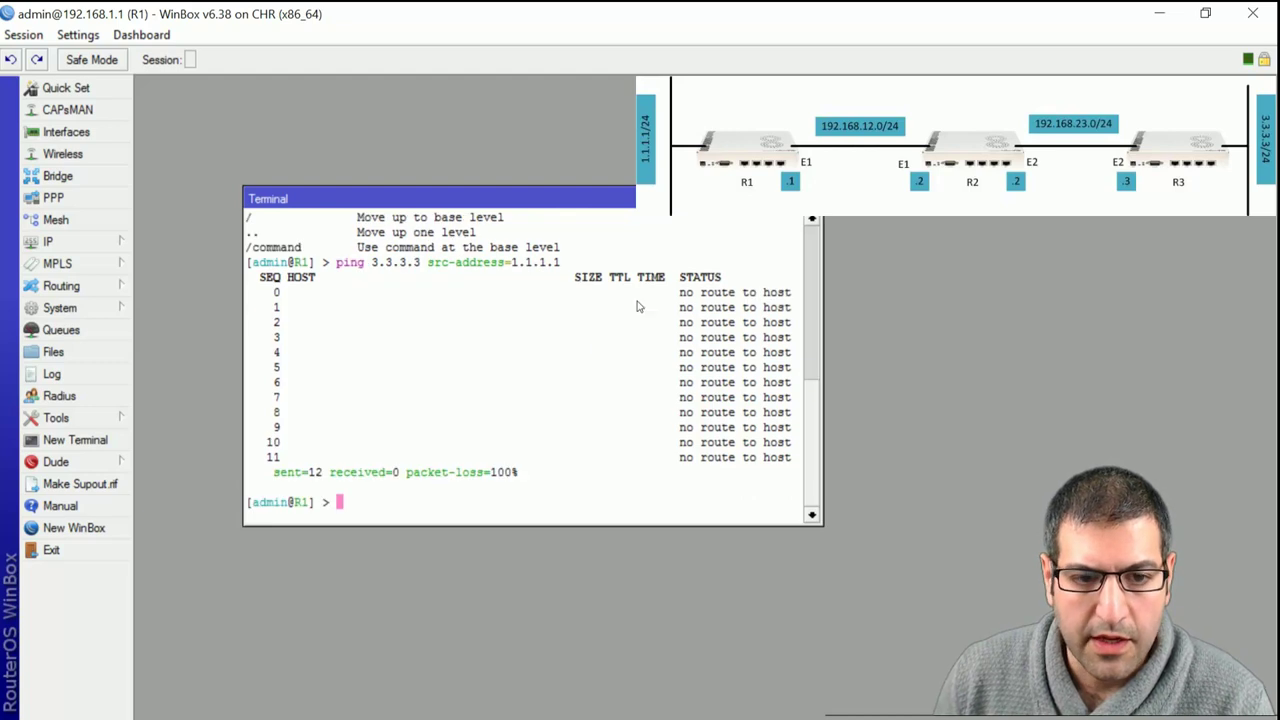
Close the terminal in R1's WinBox session and examine the flags of the entries in R1's route list.
{"action": "key", "text": "ctrl+d"}
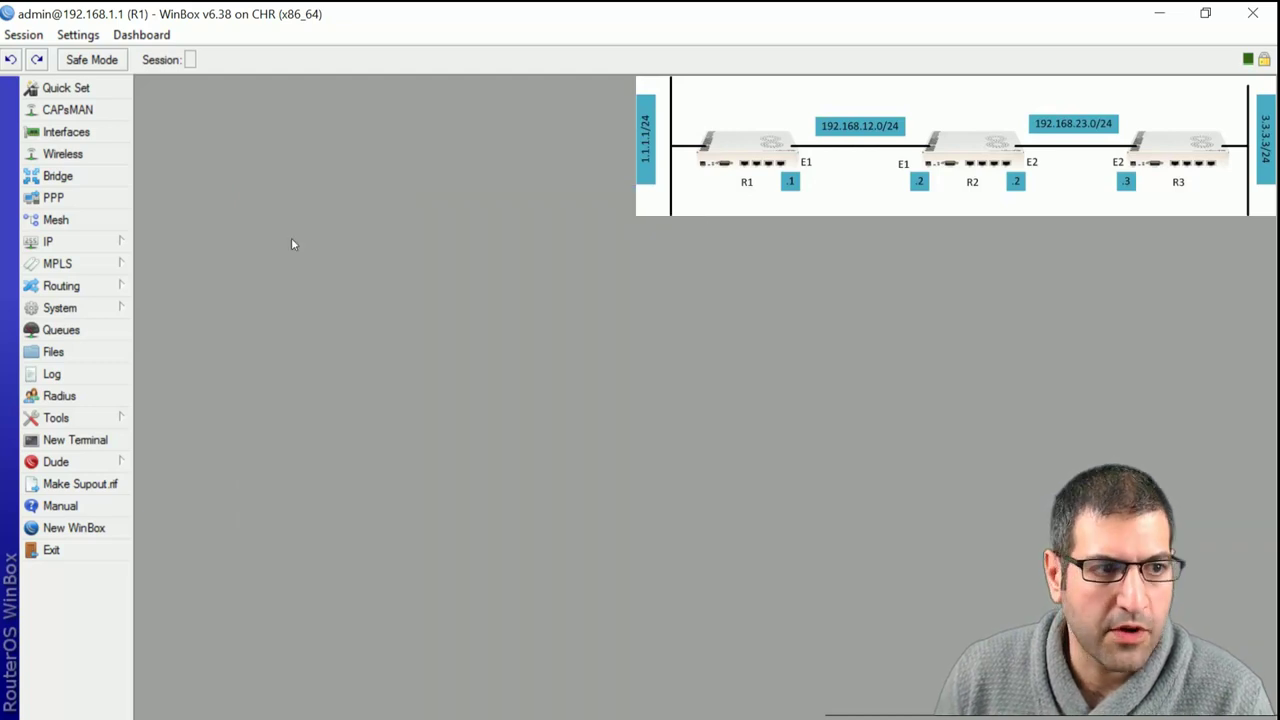
{"action": "left_click", "coordinate": [60, 241]}
{"action": "left_click", "coordinate": [228, 510]}
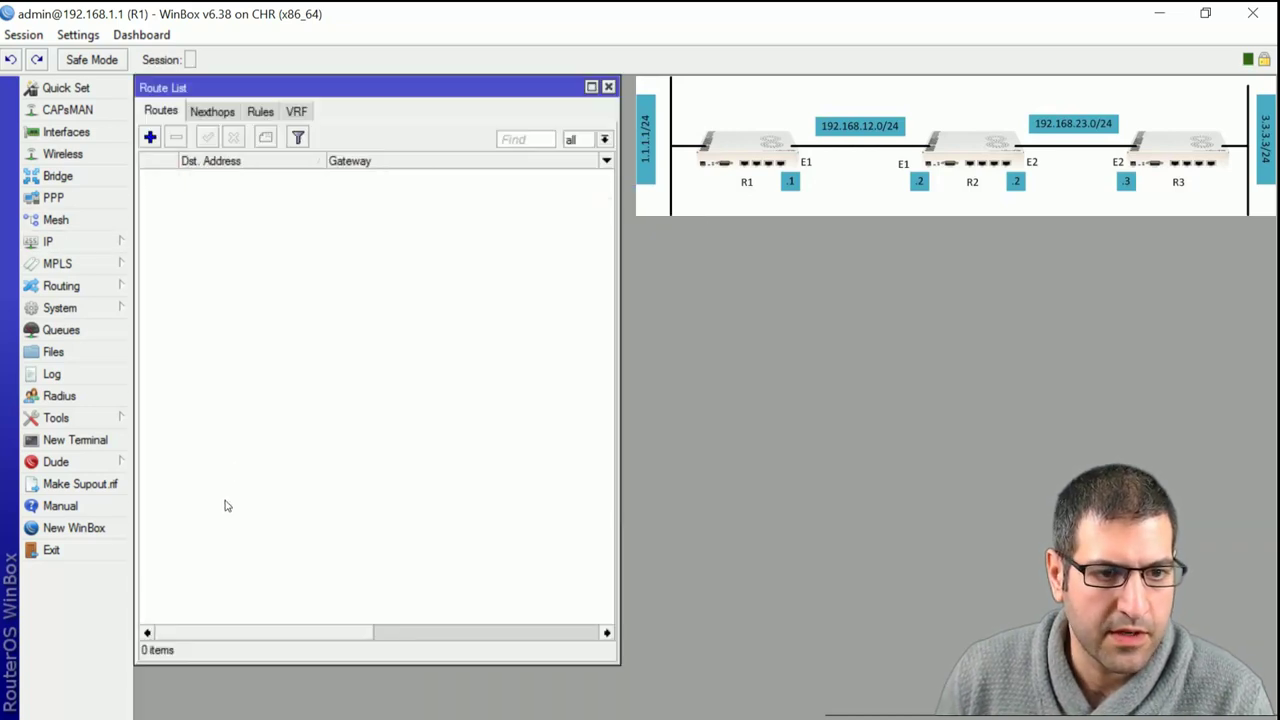
{"action": "left_click_drag", "start_coordinate": [384, 82], "coordinate": [440, 94]}
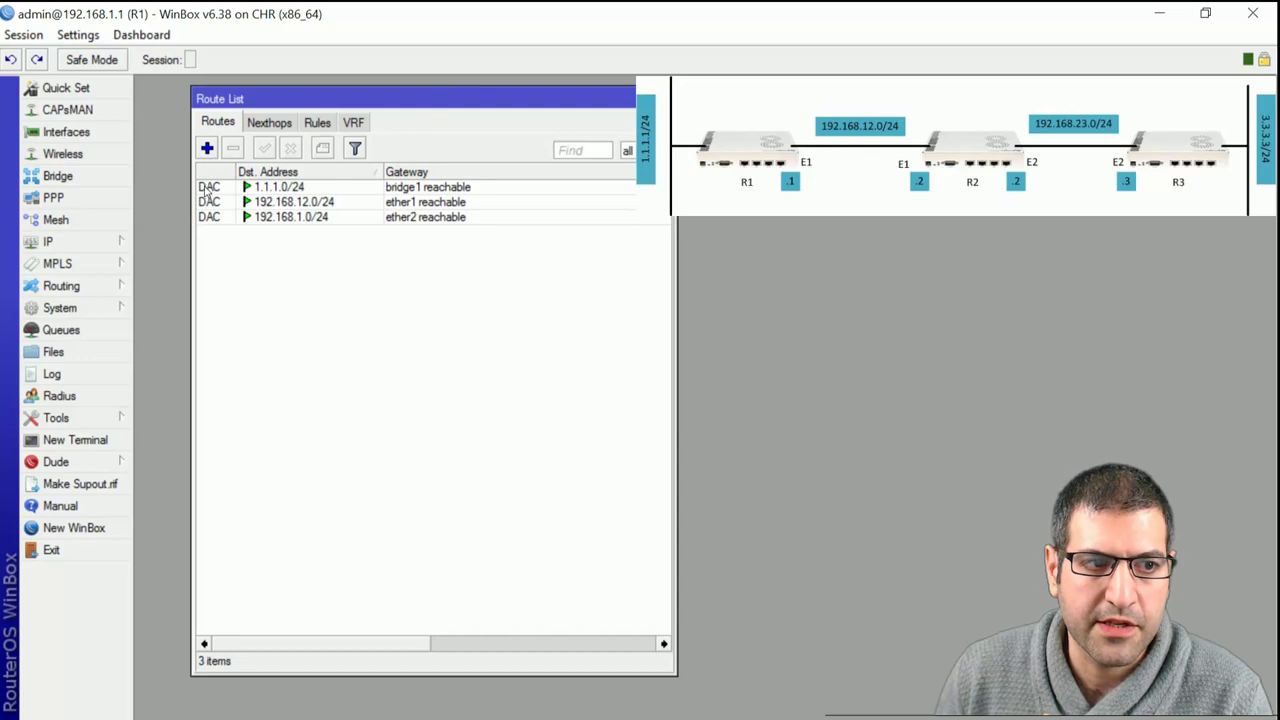
{"action": "left_click", "coordinate": [205, 188]}
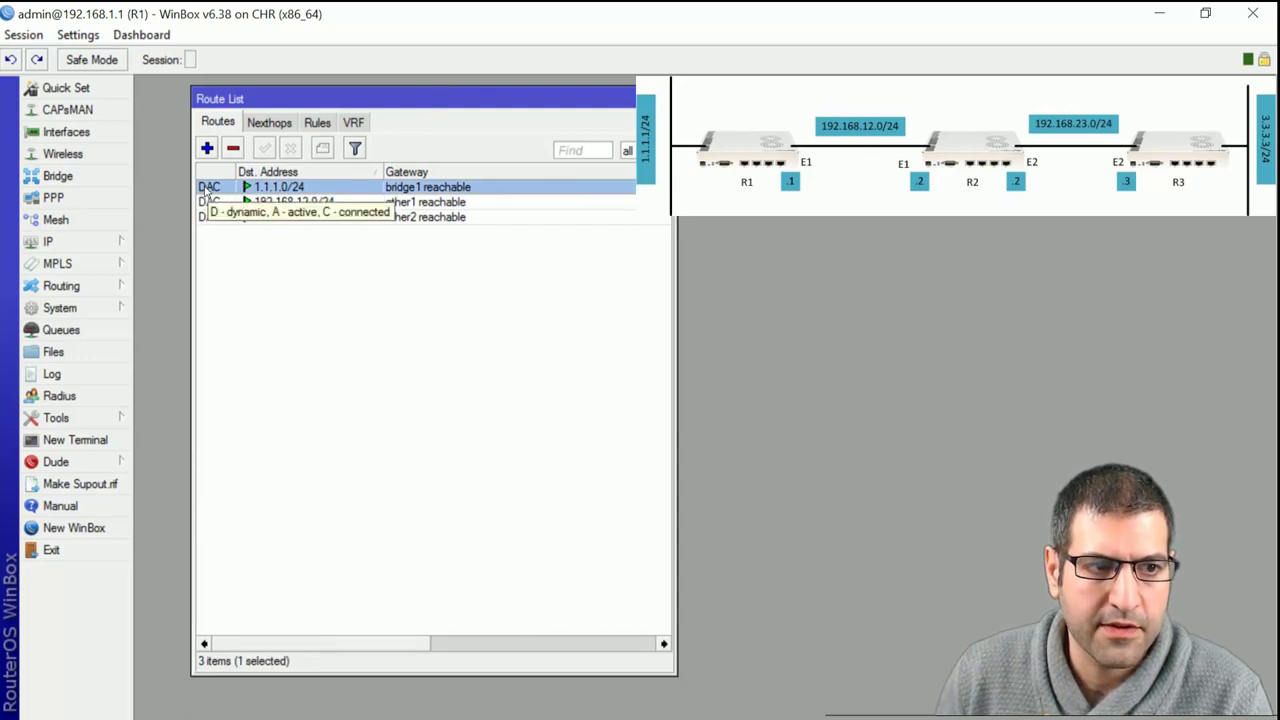
{"action": "left_click", "coordinate": [206, 203]}
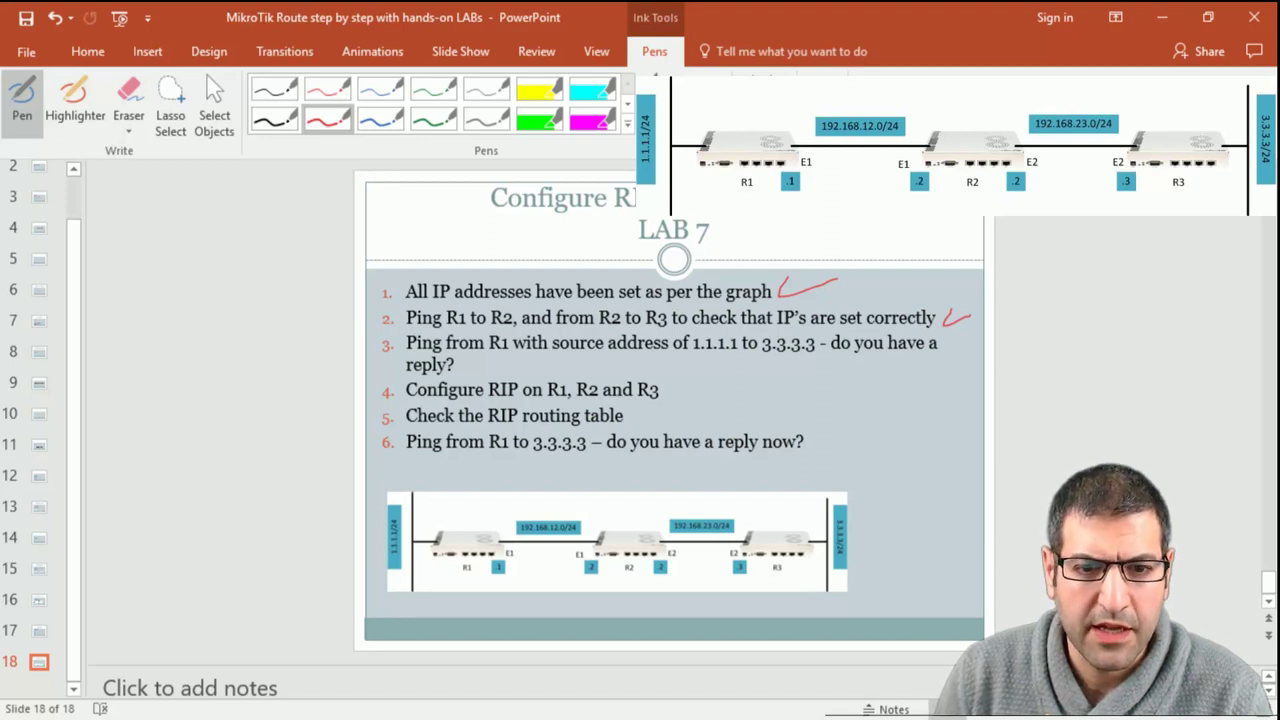
Check off task 3 in red on the PowerPoint lab slide and return to R1's WinBox session.
{"action": "left_click_drag", "start_coordinate": [466, 364], "coordinate": [503, 362]}
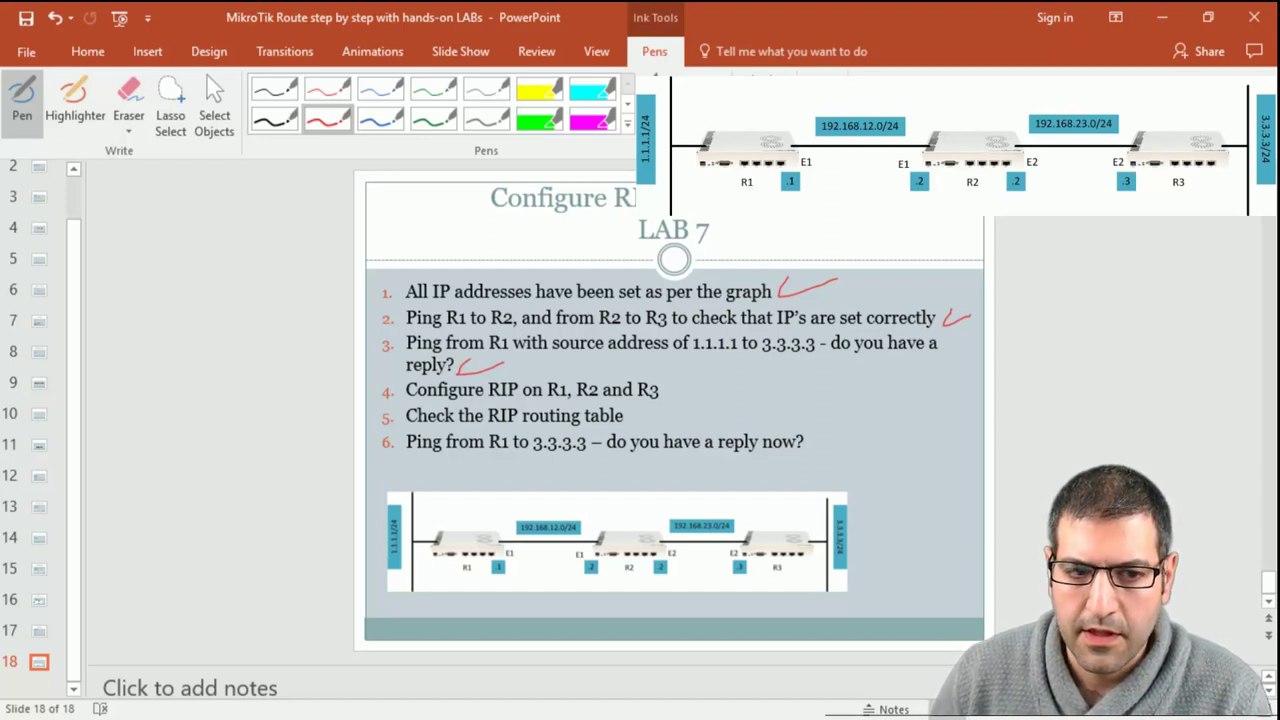
{"action": "key", "text": "alt+Tab"}
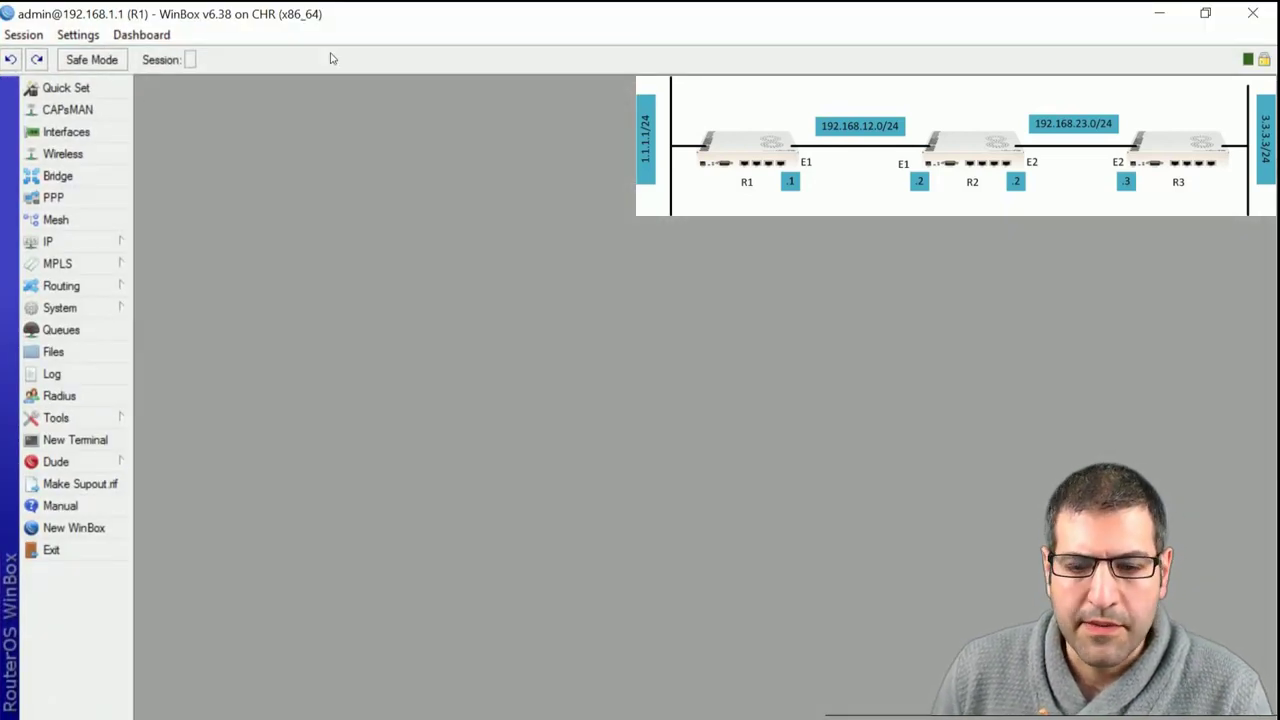
Switch to the Paint diagram and draw red arrows from R1 toward the 1.1.1.1/24 and 192.168.12.0/24 networks.
{"action": "key", "text": "alt+Tab"}
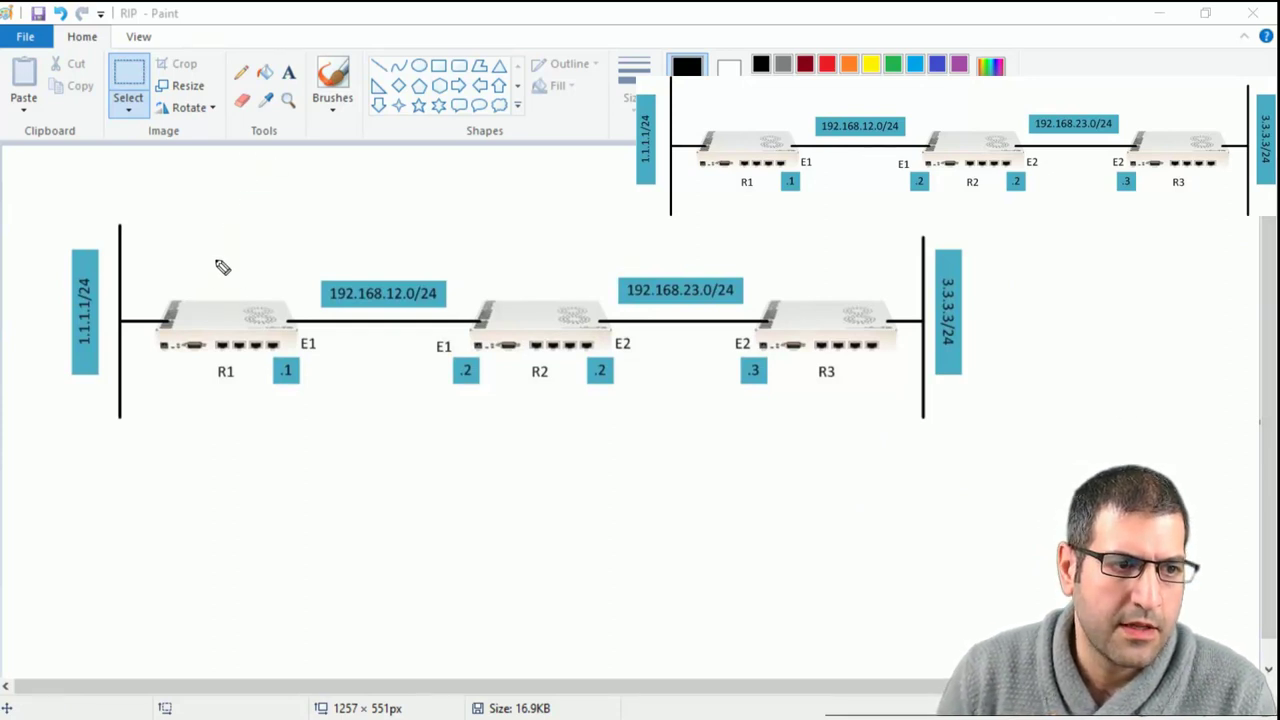
{"action": "left_click", "coordinate": [189, 289]}
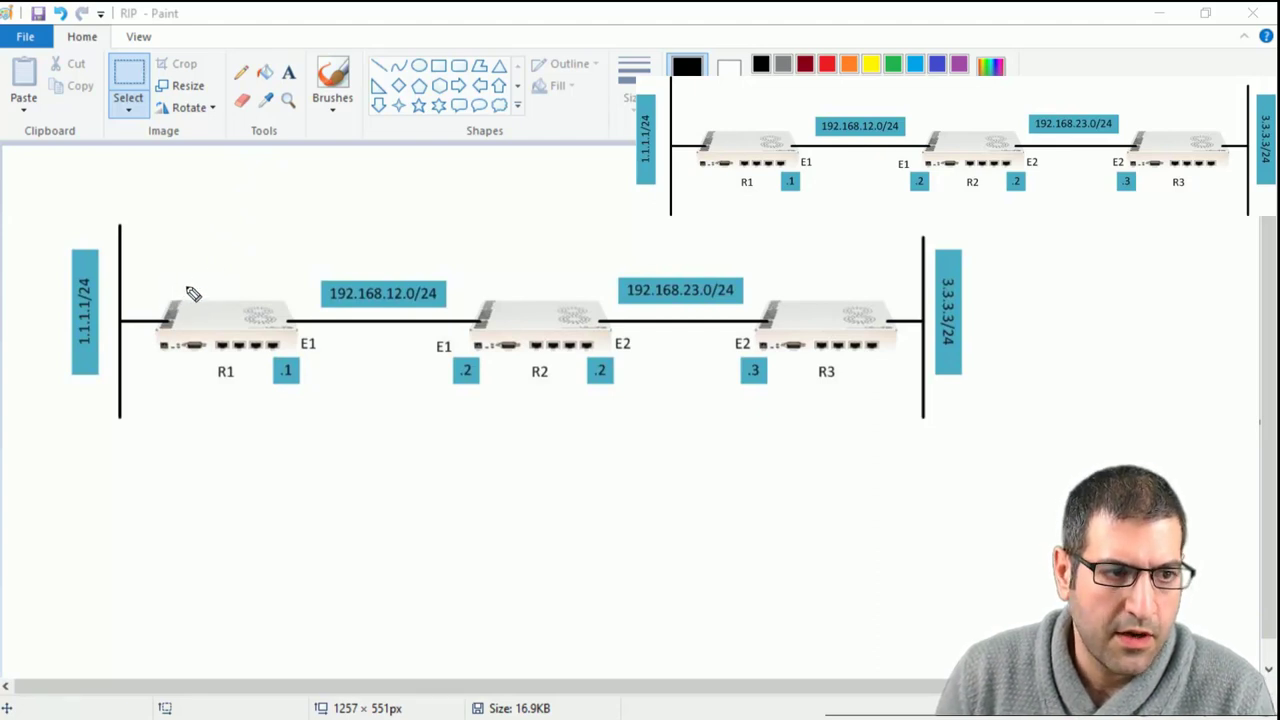
{"action": "mouse_move", "coordinate": [190, 288]}
{"action": "left_mouse_down"}
{"action": "mouse_move", "coordinate": [127, 312]}
{"action": "mouse_move", "coordinate": [140, 312]}
{"action": "left_mouse_up"}
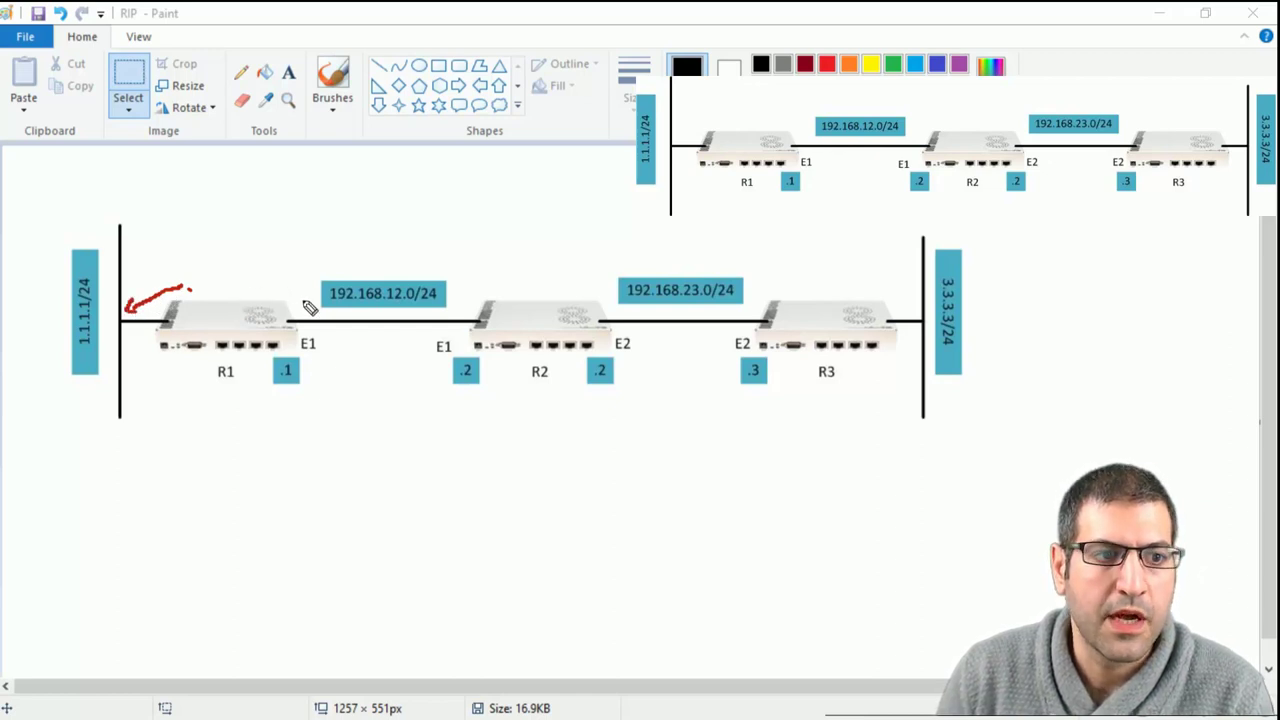
{"action": "left_click_drag", "start_coordinate": [283, 277], "coordinate": [305, 298]}
{"action": "left_click_drag", "start_coordinate": [295, 296], "coordinate": [307, 288]}
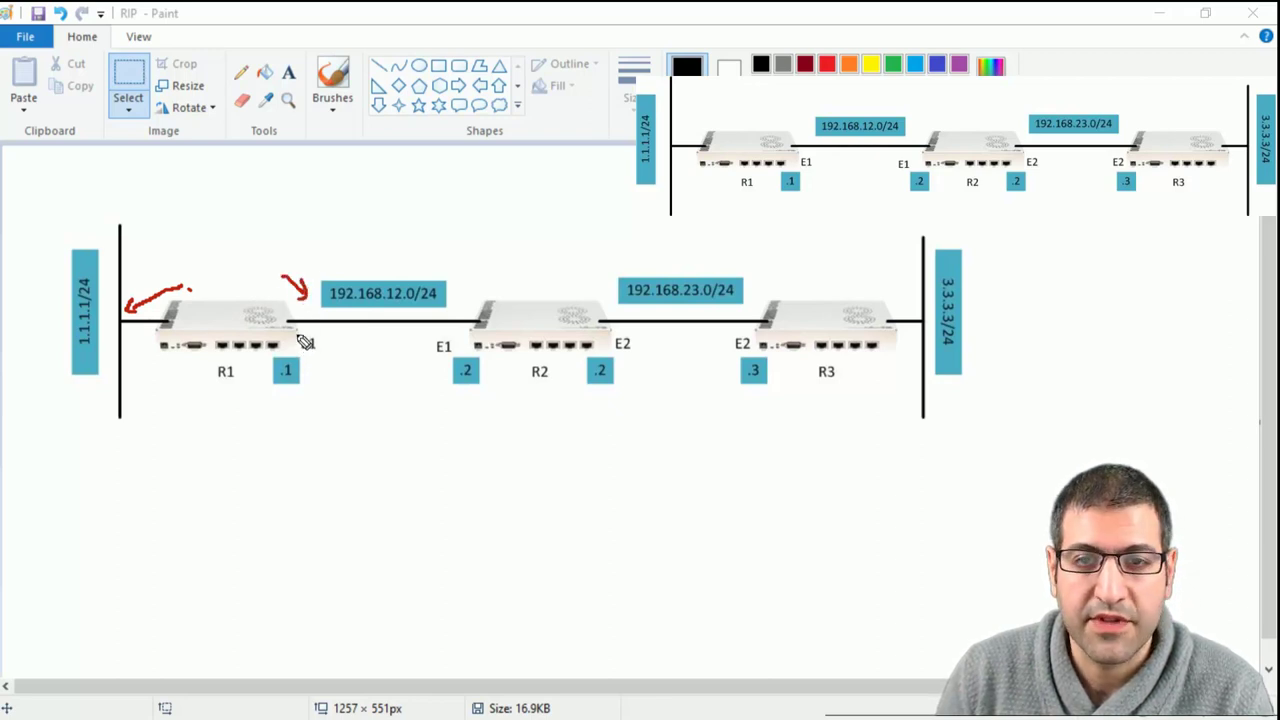
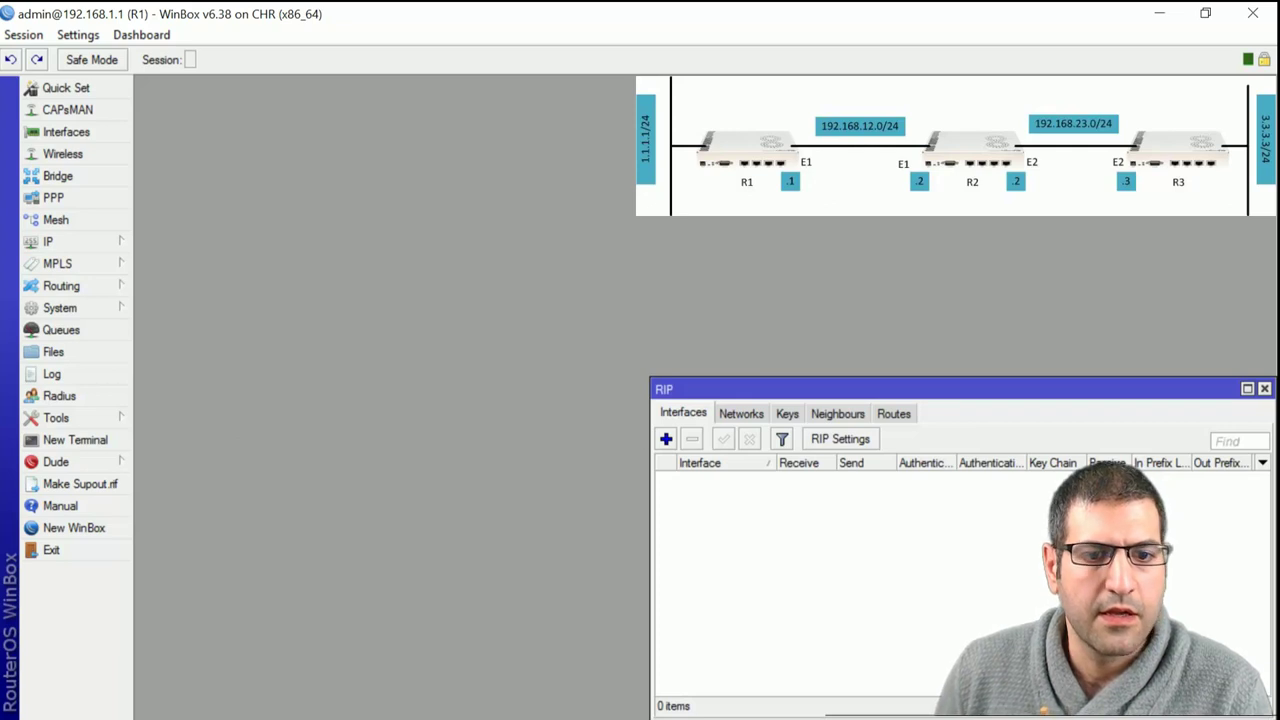
Add 1.1.1.0/24 as a RIP network on R1.
{"action": "left_click_drag", "start_coordinate": [944, 384], "coordinate": [495, 147]}
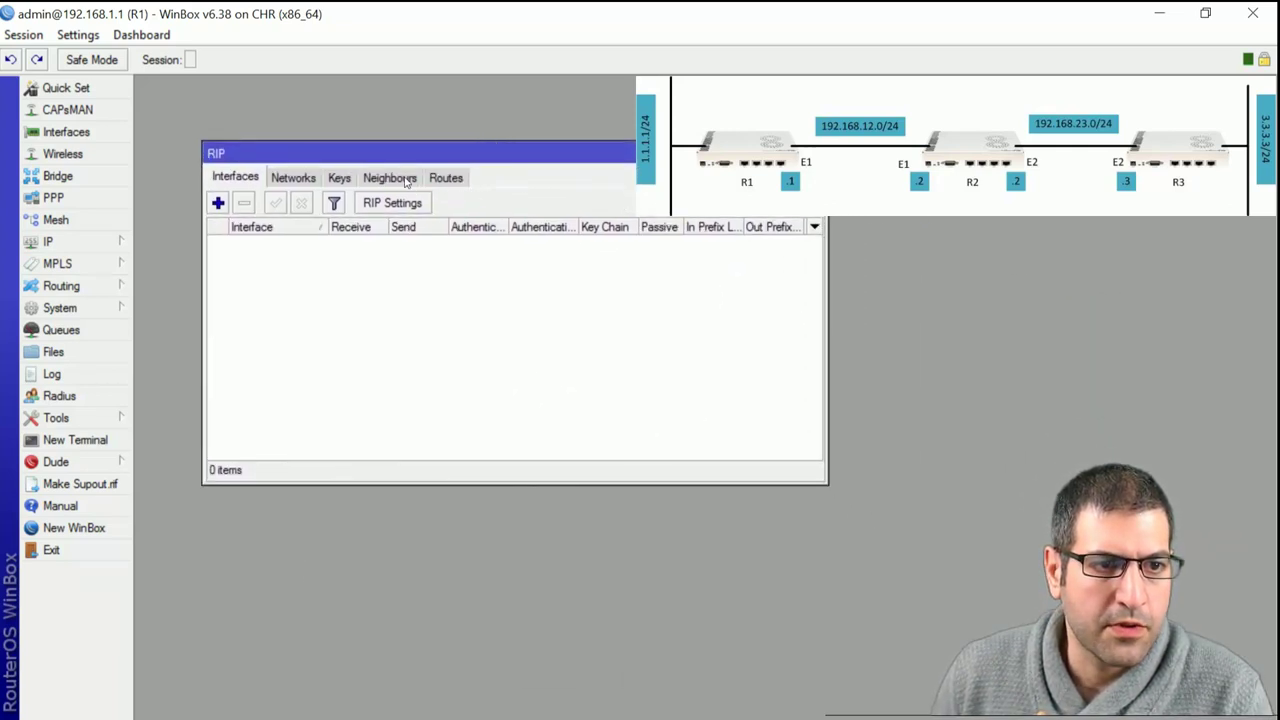
{"action": "left_click", "coordinate": [310, 180]}
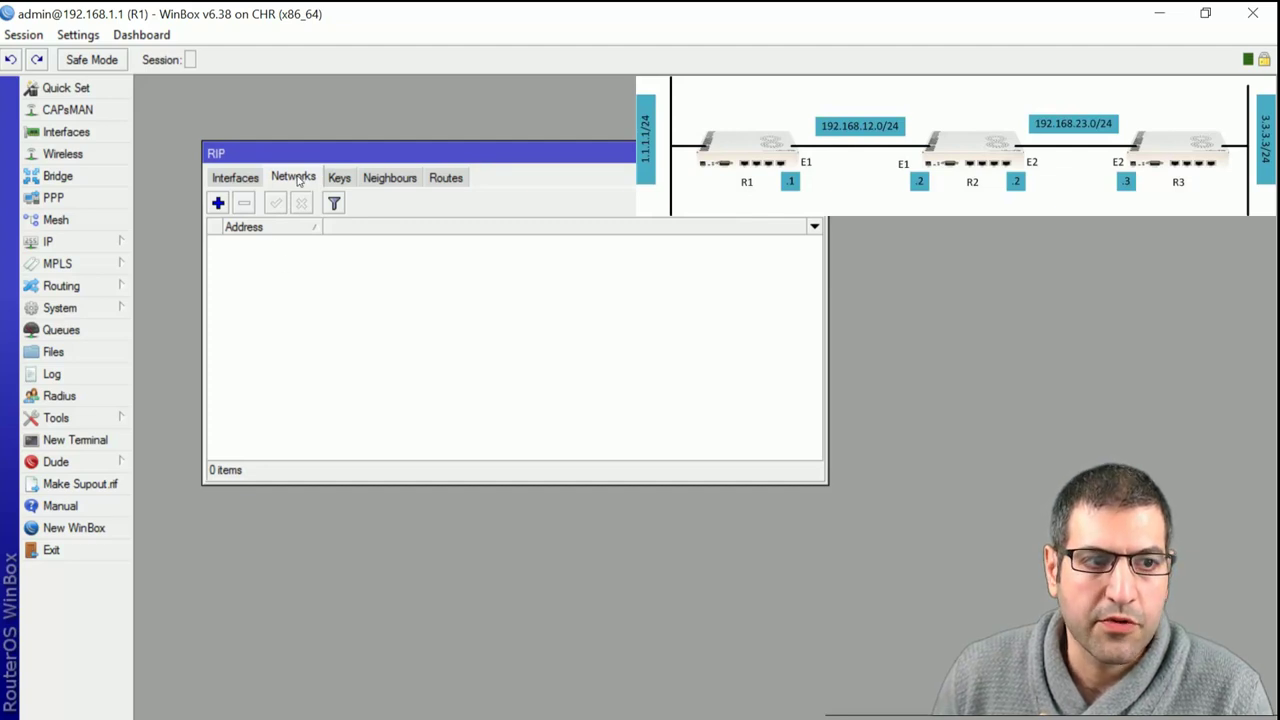
{"action": "left_click", "coordinate": [218, 203]}
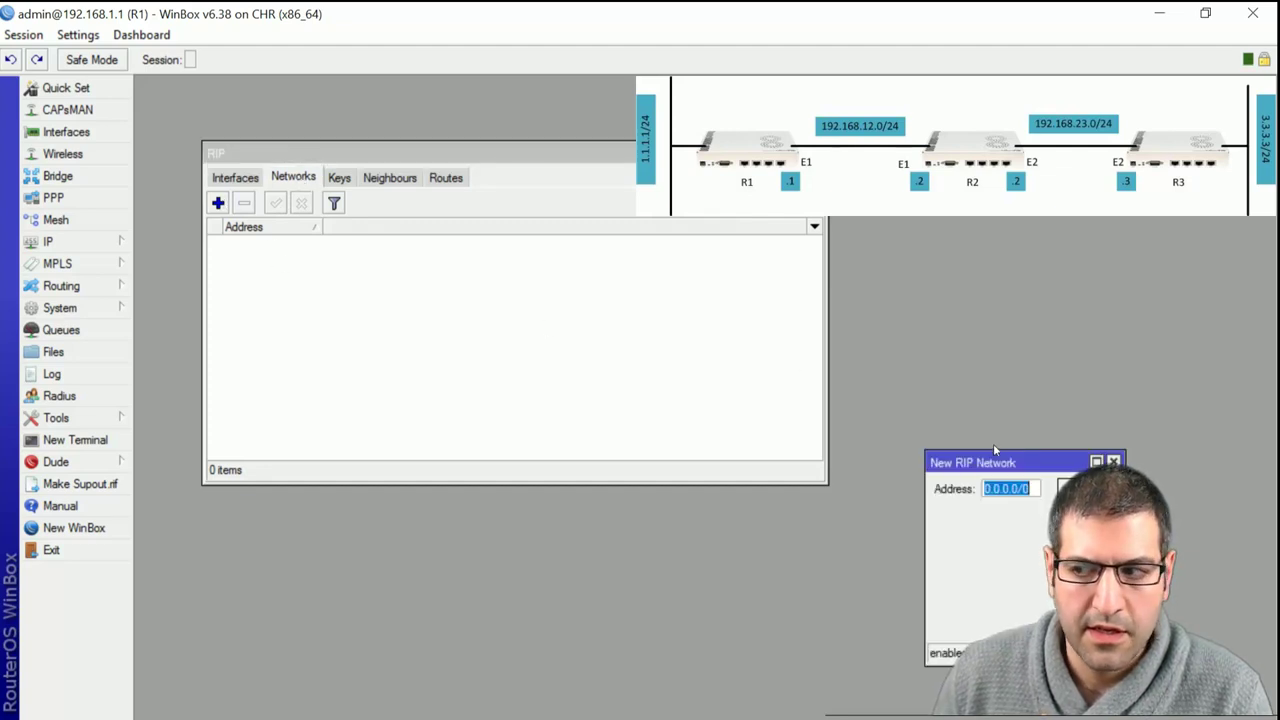
{"action": "left_click_drag", "start_coordinate": [956, 460], "coordinate": [456, 267]}
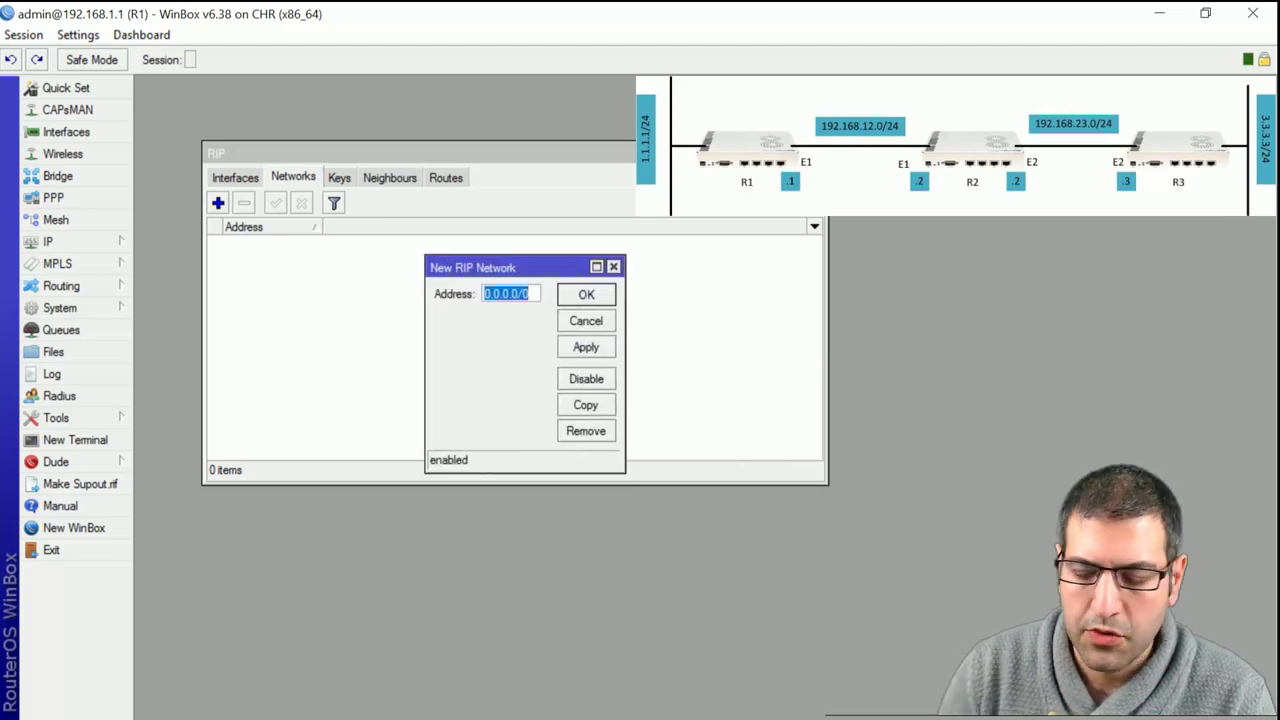
{"action": "type", "text": "1.1.1.0/24"}
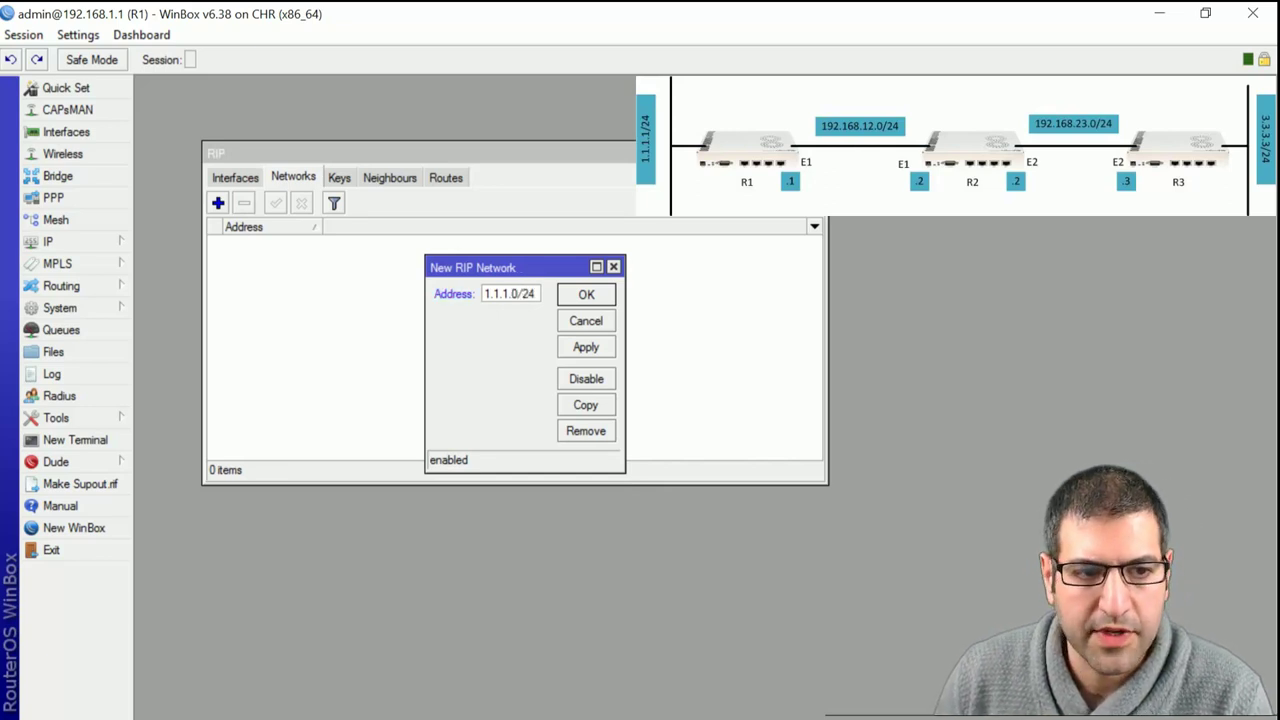
{"action": "left_click", "coordinate": [586, 293]}
Add 192.168.12.0/24 as a second RIP network on R1.
{"action": "key", "text": "Insert"}
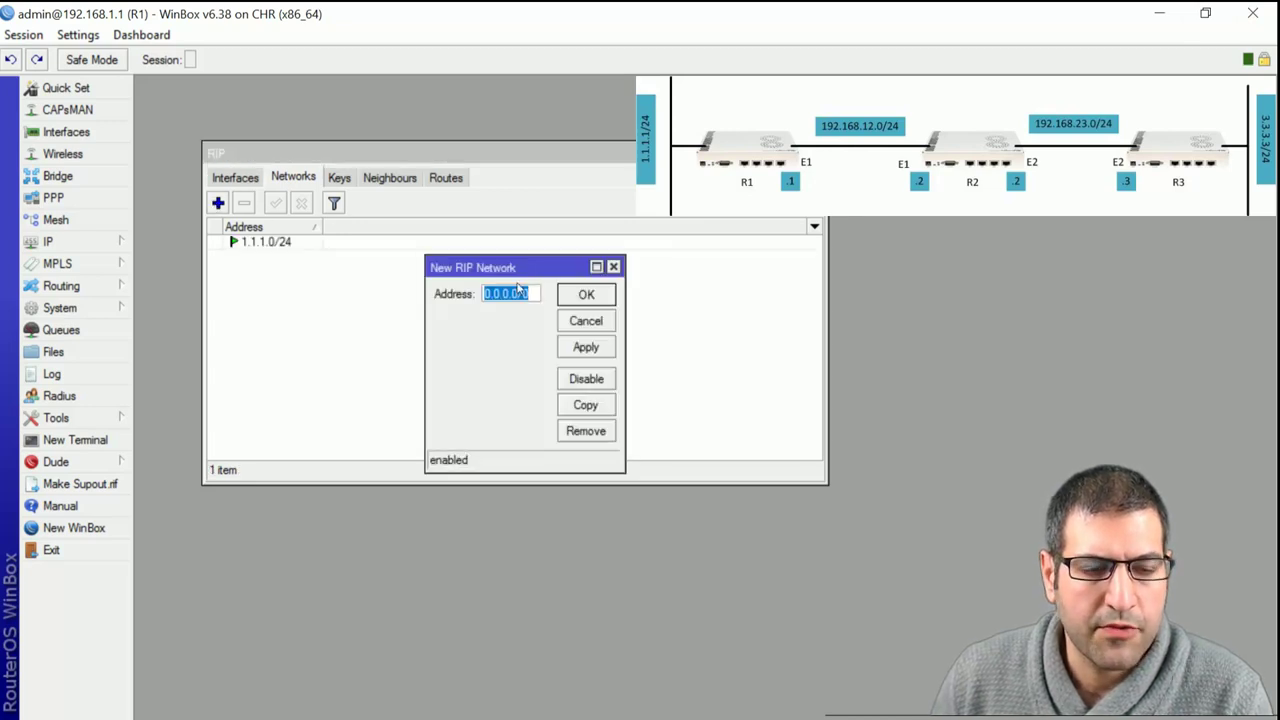
{"action": "type", "text": "192"}
{"action": "type", "text": ".168.12.0"}
{"action": "type", "text": "/24"}
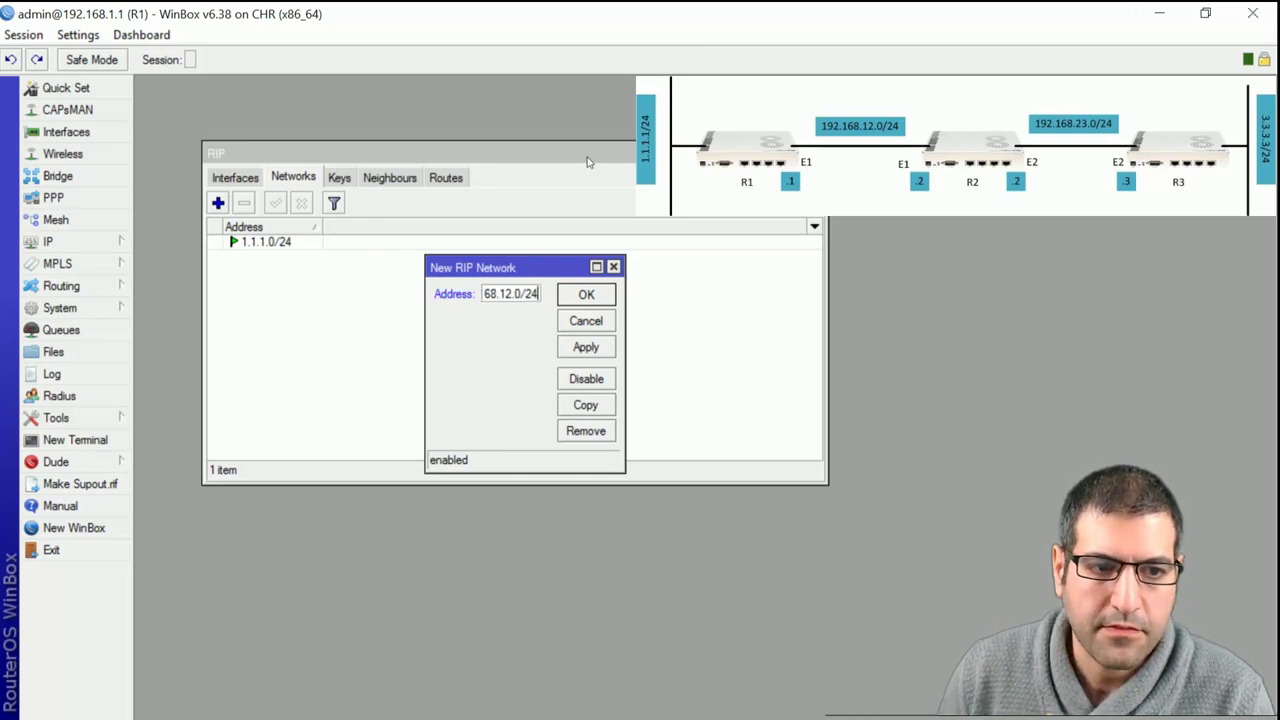
{"action": "left_click", "coordinate": [586, 299]}
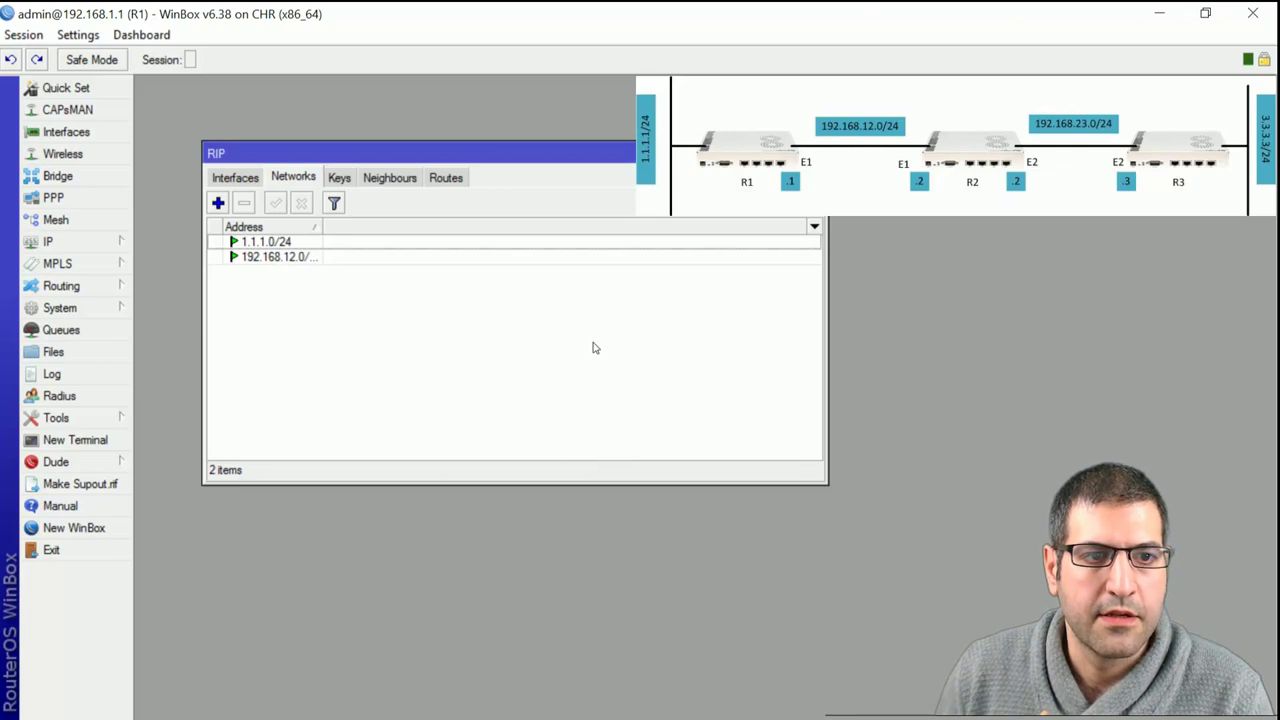
Examine the entries in R1's RIP routes and its RIP interfaces, and close the RIP window.
{"action": "left_click", "coordinate": [446, 179]}
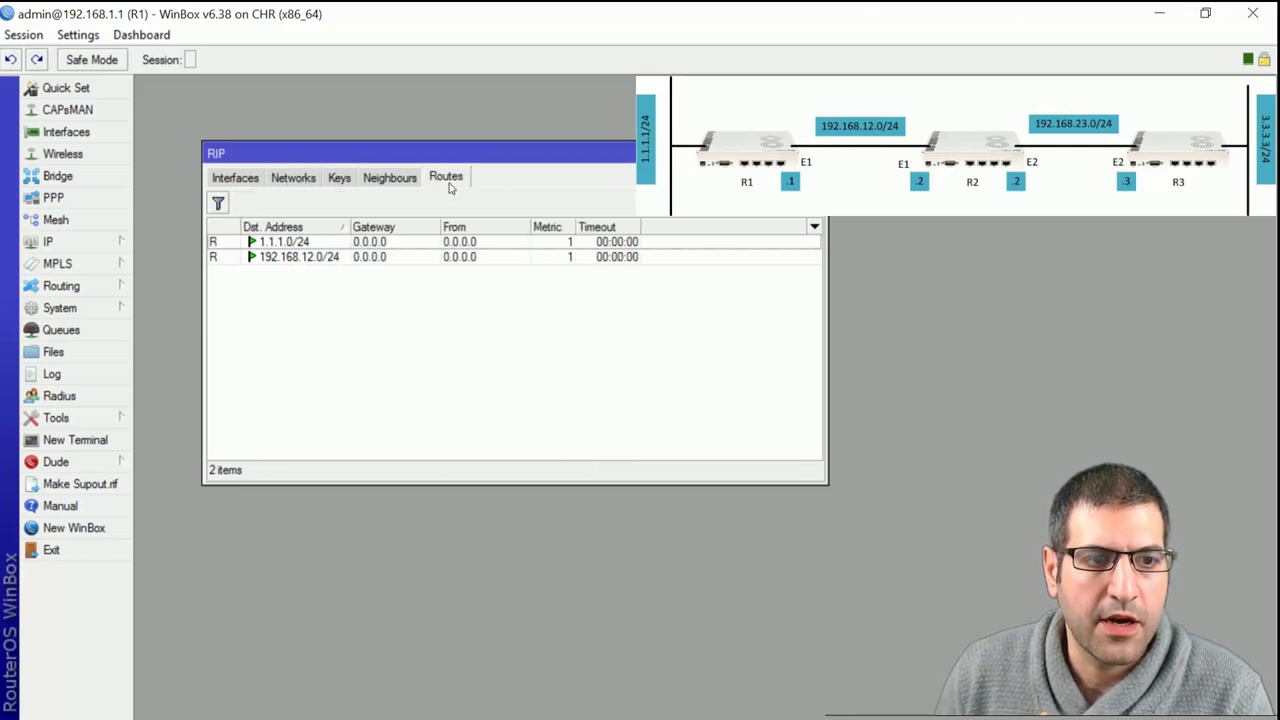
{"action": "left_click", "coordinate": [335, 246]}
{"action": "left_click", "coordinate": [253, 261]}
{"action": "left_click", "coordinate": [257, 244]}
{"action": "left_click", "coordinate": [253, 257]}
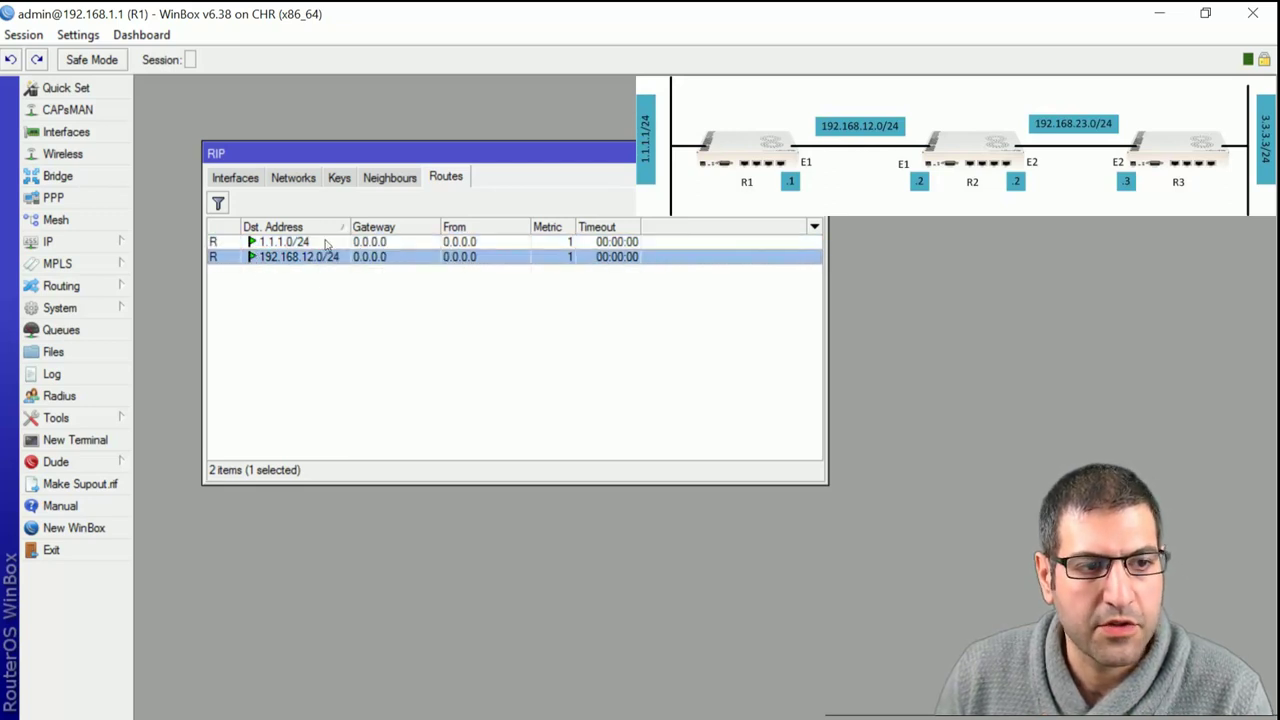
{"action": "left_click", "coordinate": [293, 179]}
{"action": "left_click", "coordinate": [256, 180]}
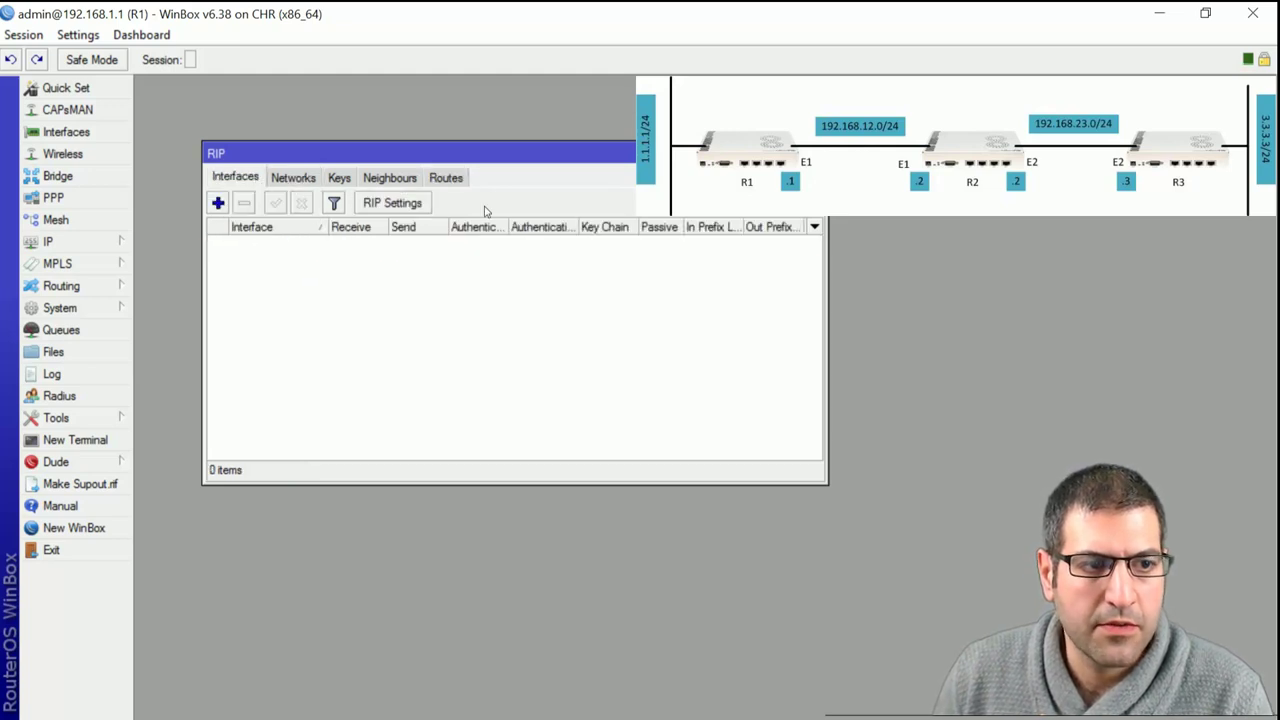
{"action": "key", "text": "Escape"}
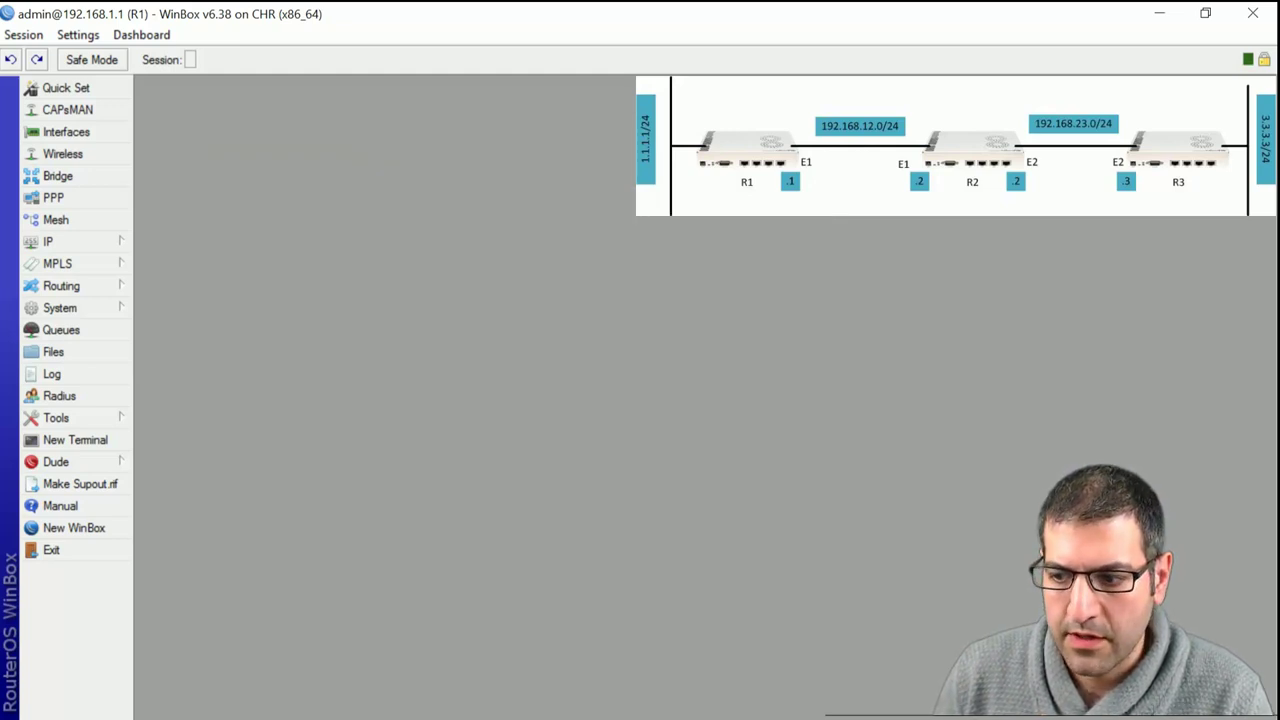
Switch to R2's WinBox session, open its RIP configuration and add 192.168.12.0/24 as a RIP network.
{"action": "key", "text": "alt+Tab"}
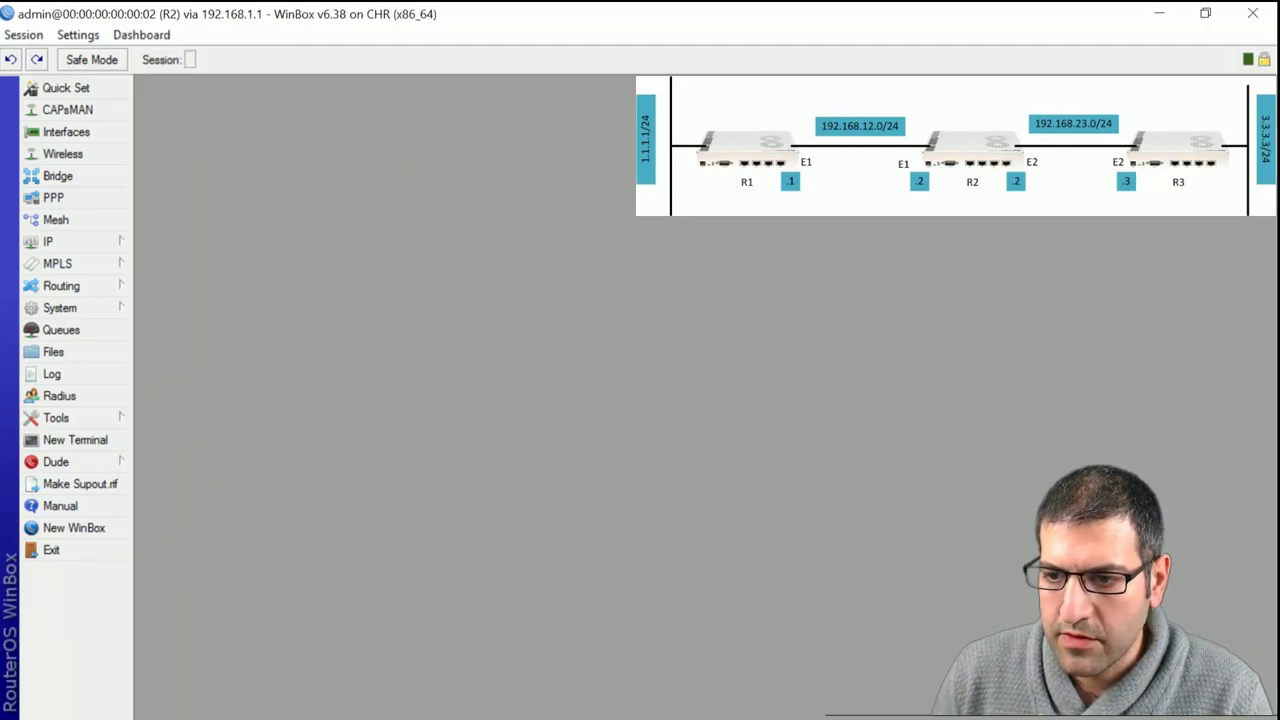
{"action": "left_click", "coordinate": [106, 285]}
{"action": "left_click", "coordinate": [155, 419]}
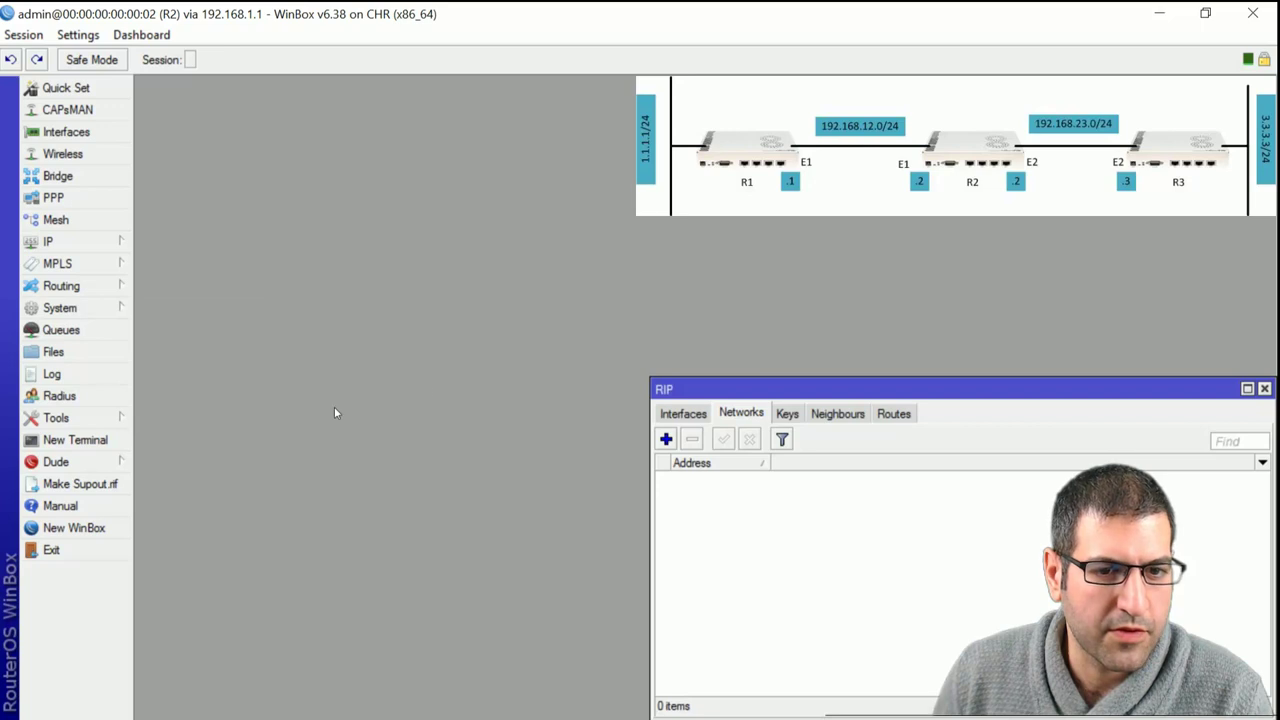
{"action": "left_click_drag", "start_coordinate": [806, 390], "coordinate": [362, 133]}
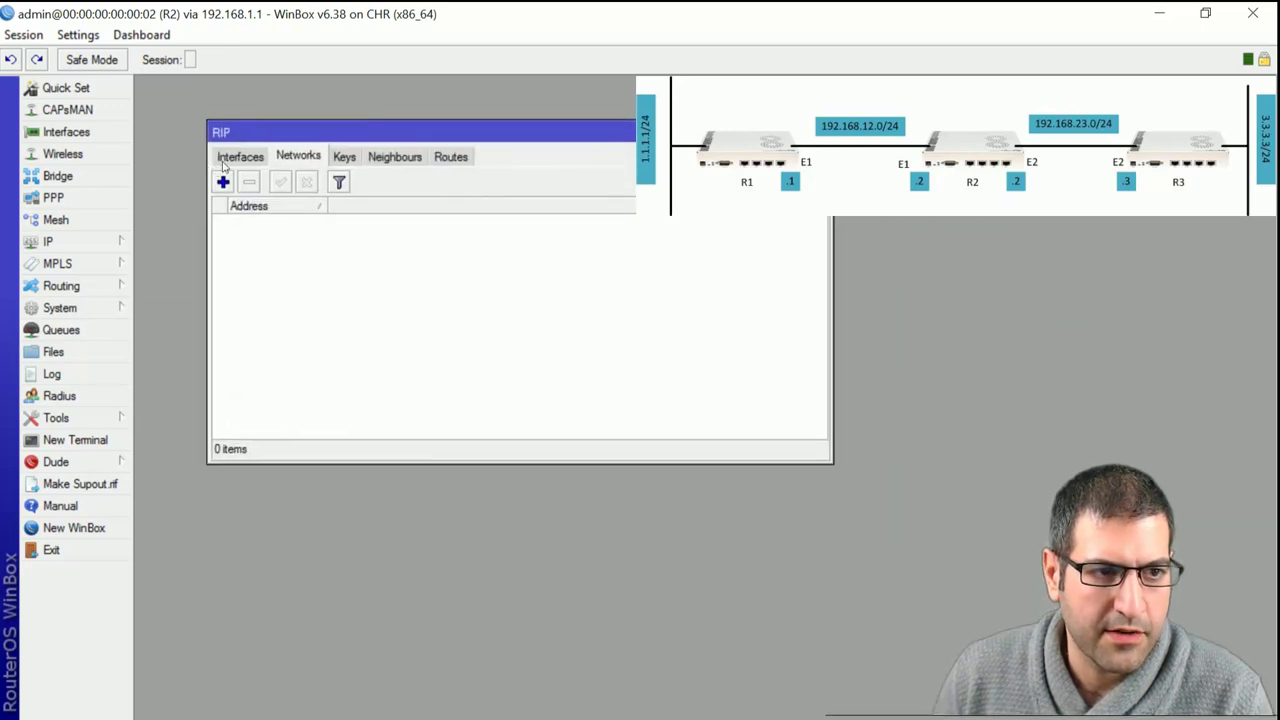
{"action": "left_click", "coordinate": [223, 183]}
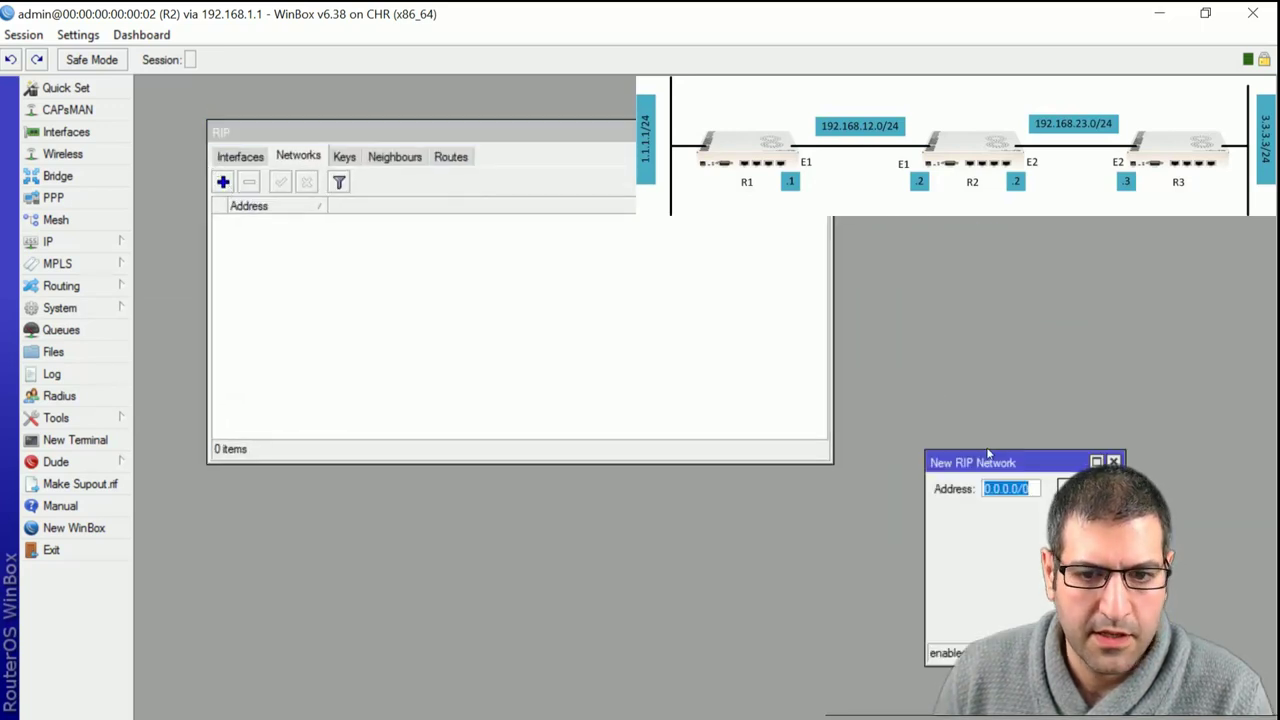
{"action": "left_click_drag", "start_coordinate": [987, 463], "coordinate": [342, 211]}
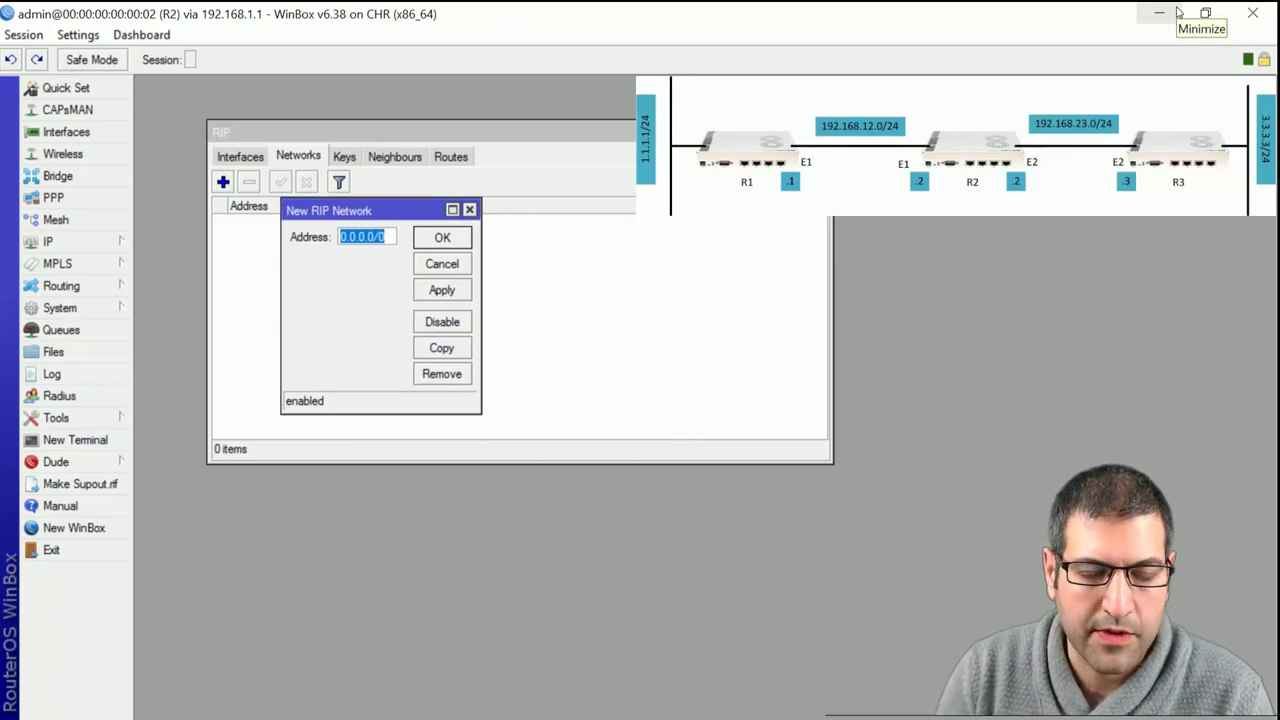
{"action": "type", "text": "192.168"}
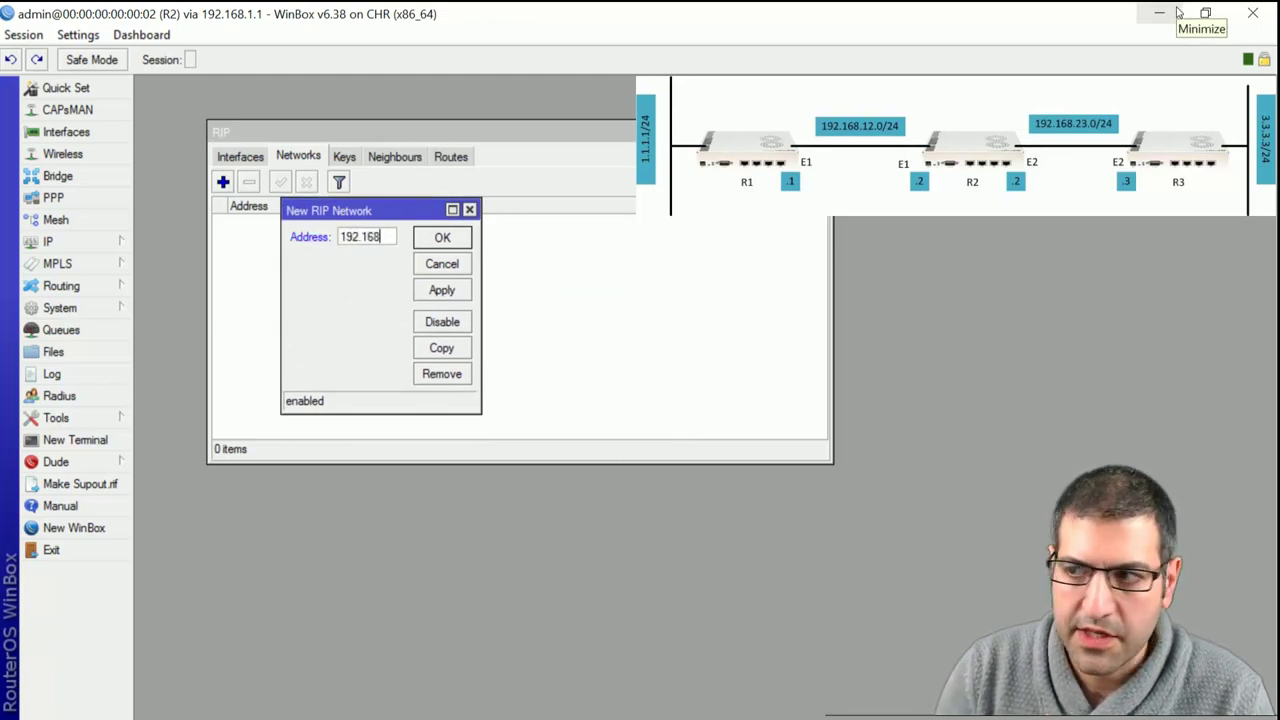
{"action": "type", "text": ".12.0"}
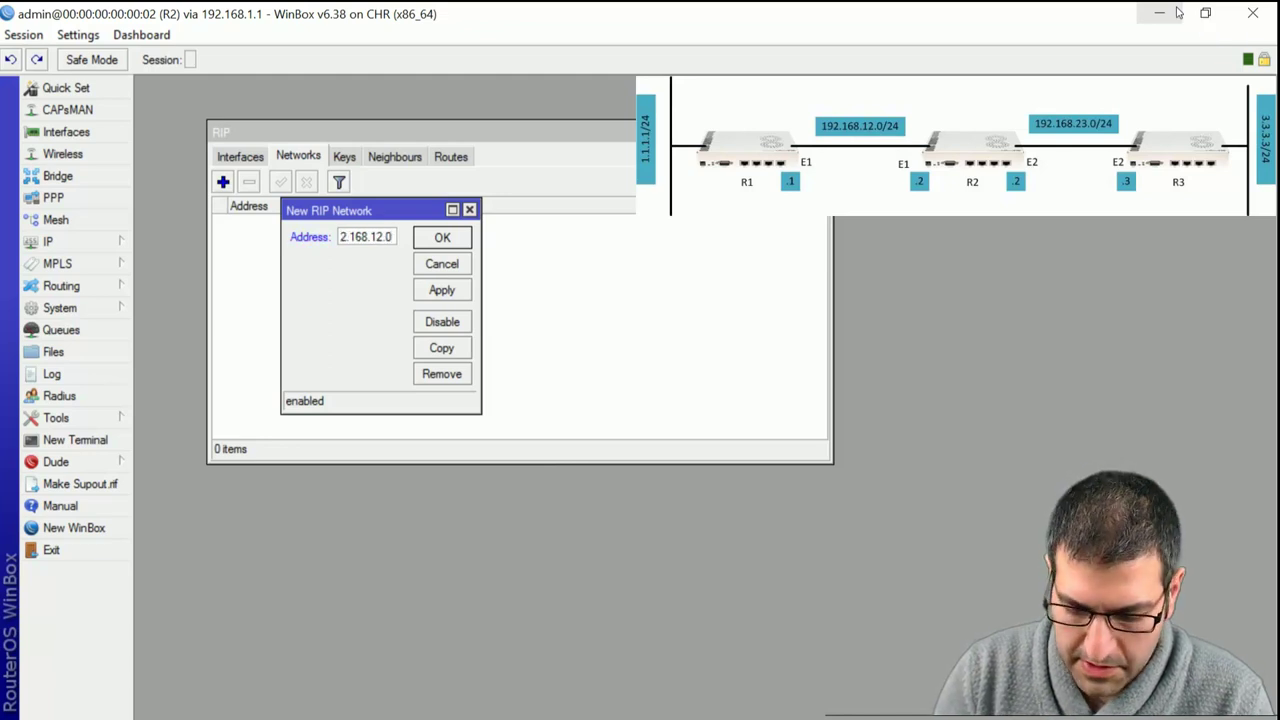
{"action": "type", "text": "/24"}
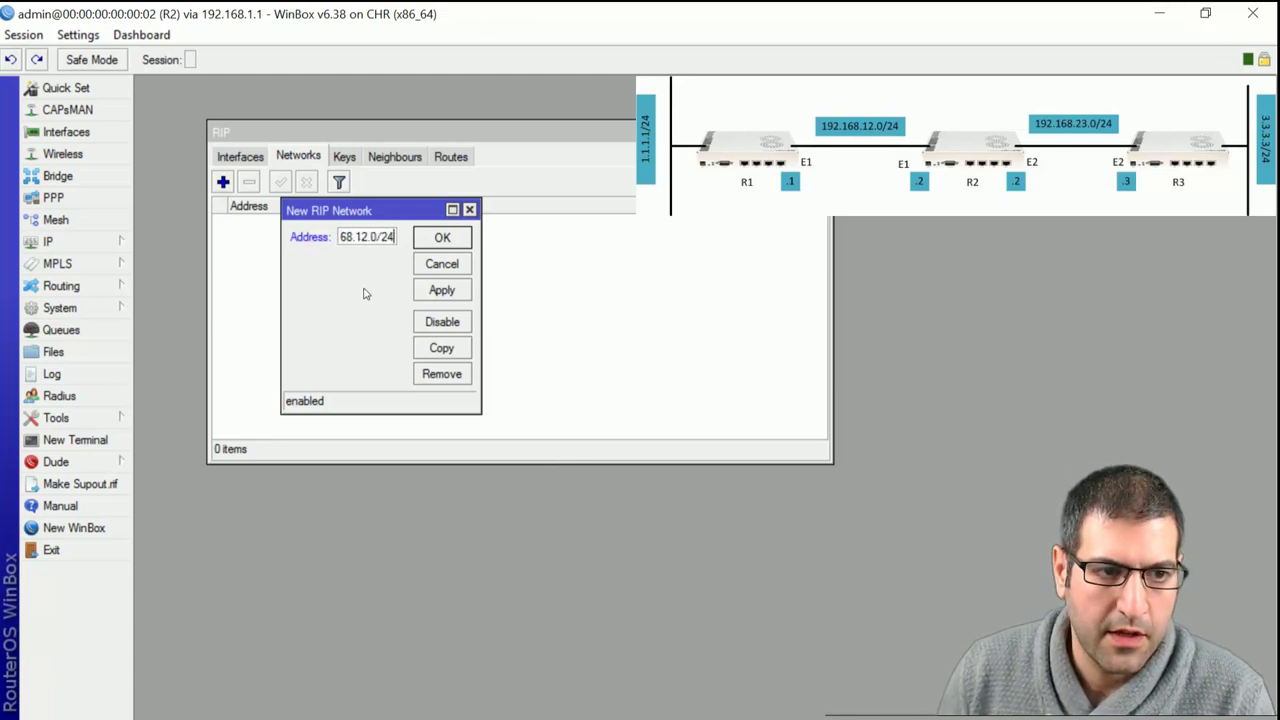
{"action": "left_click", "coordinate": [442, 240]}
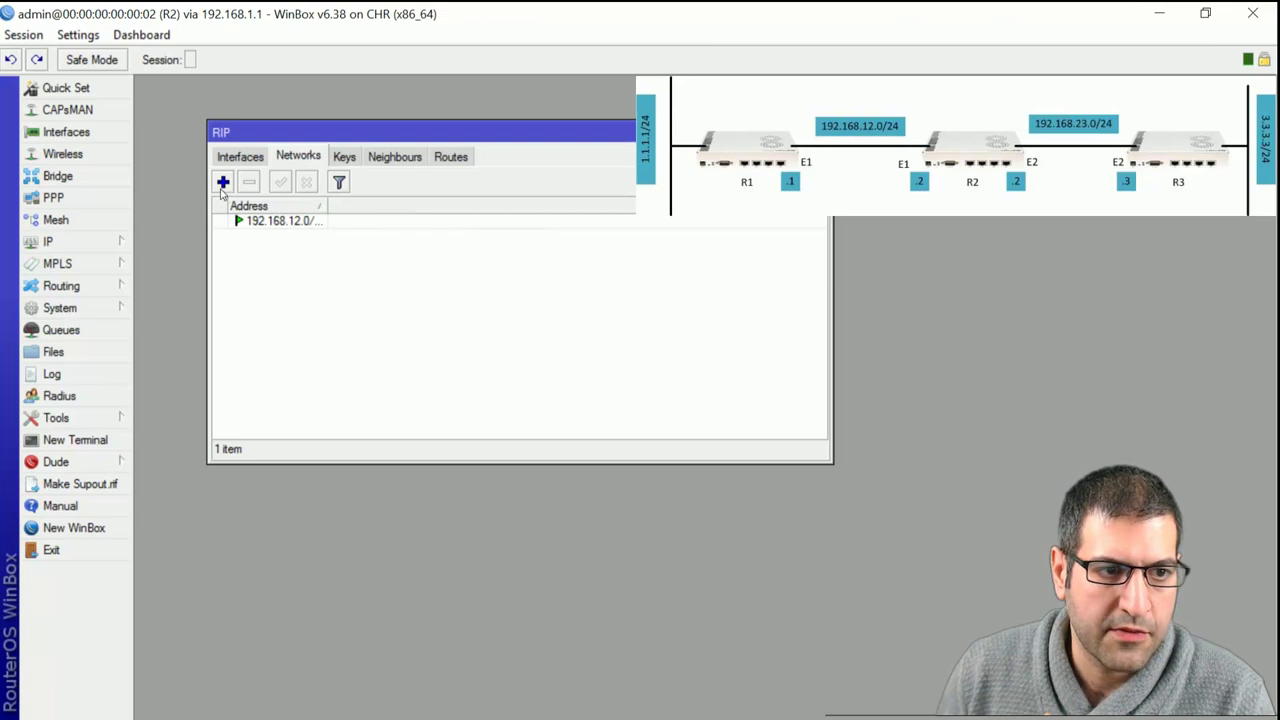
Add 192.168.23.0/24 as a second RIP network on R2.
{"action": "left_click", "coordinate": [223, 184]}
{"action": "type", "text": "192.168.23"}
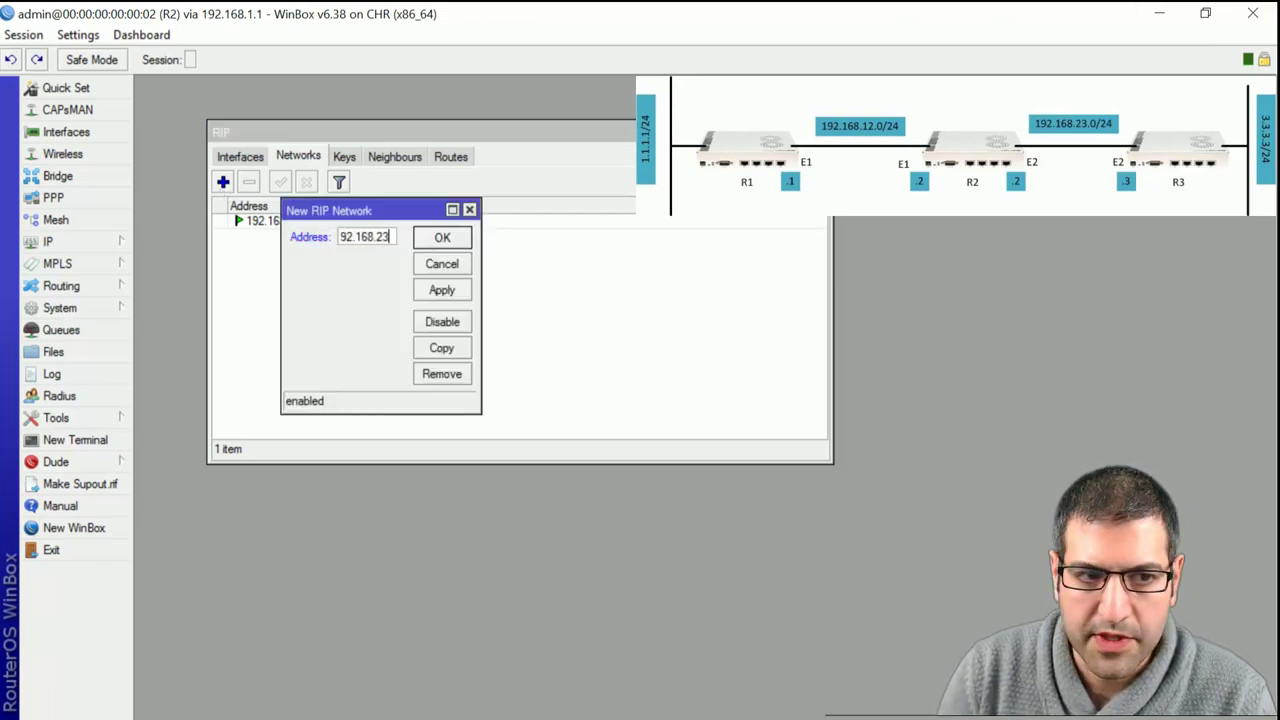
{"action": "type", "text": ".0/24"}
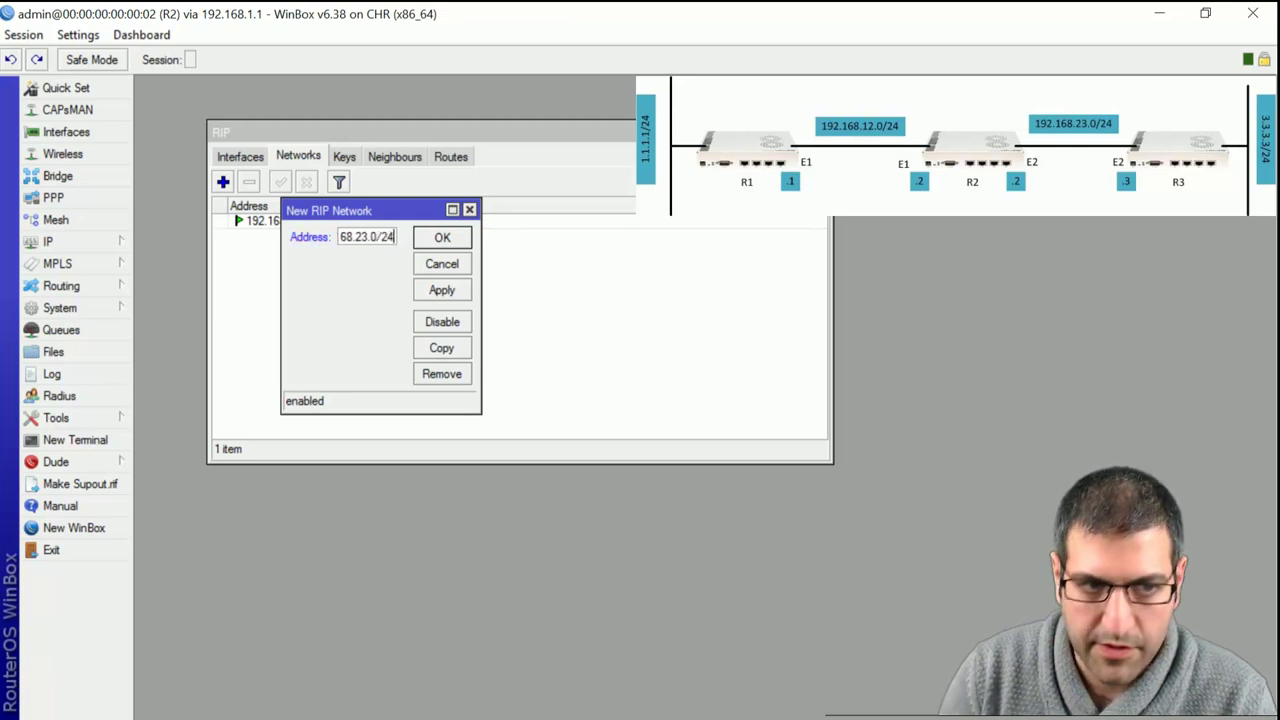
{"action": "left_click", "coordinate": [442, 238]}
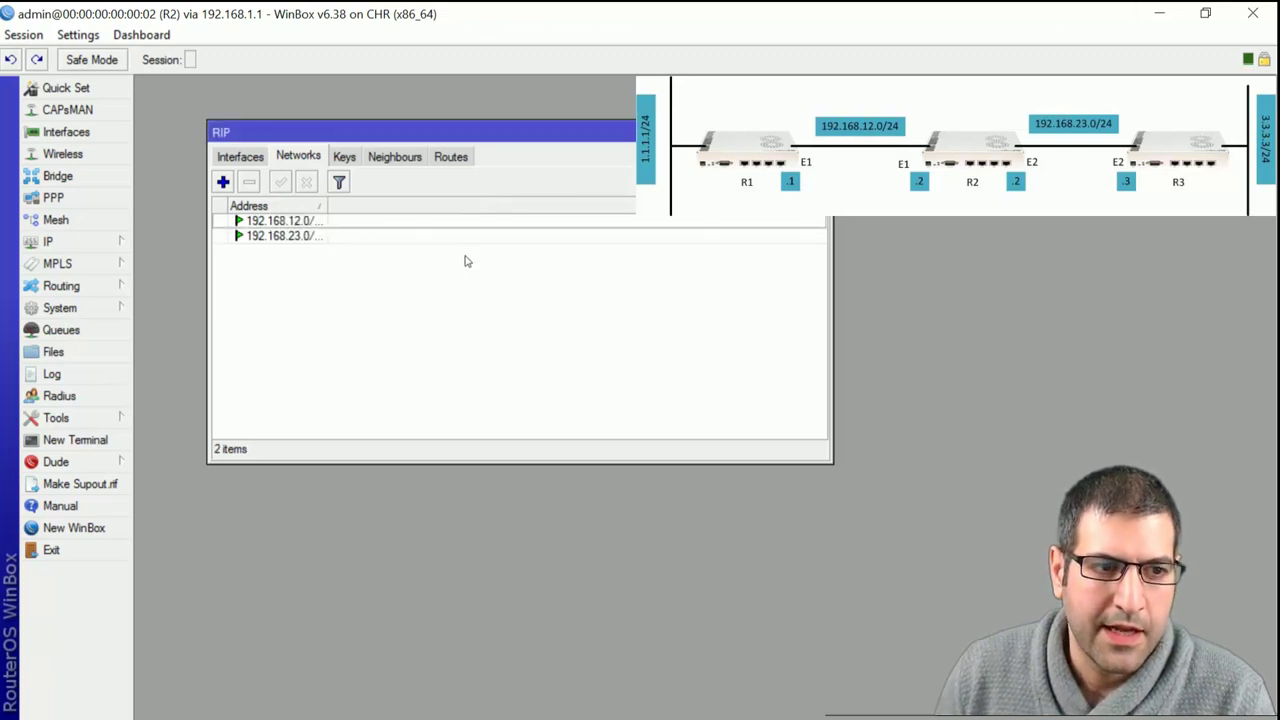
Examine R2's RIP routes, including the 1.1.1.0/24 entry, and close the RIP window.
{"action": "left_click", "coordinate": [451, 157]}
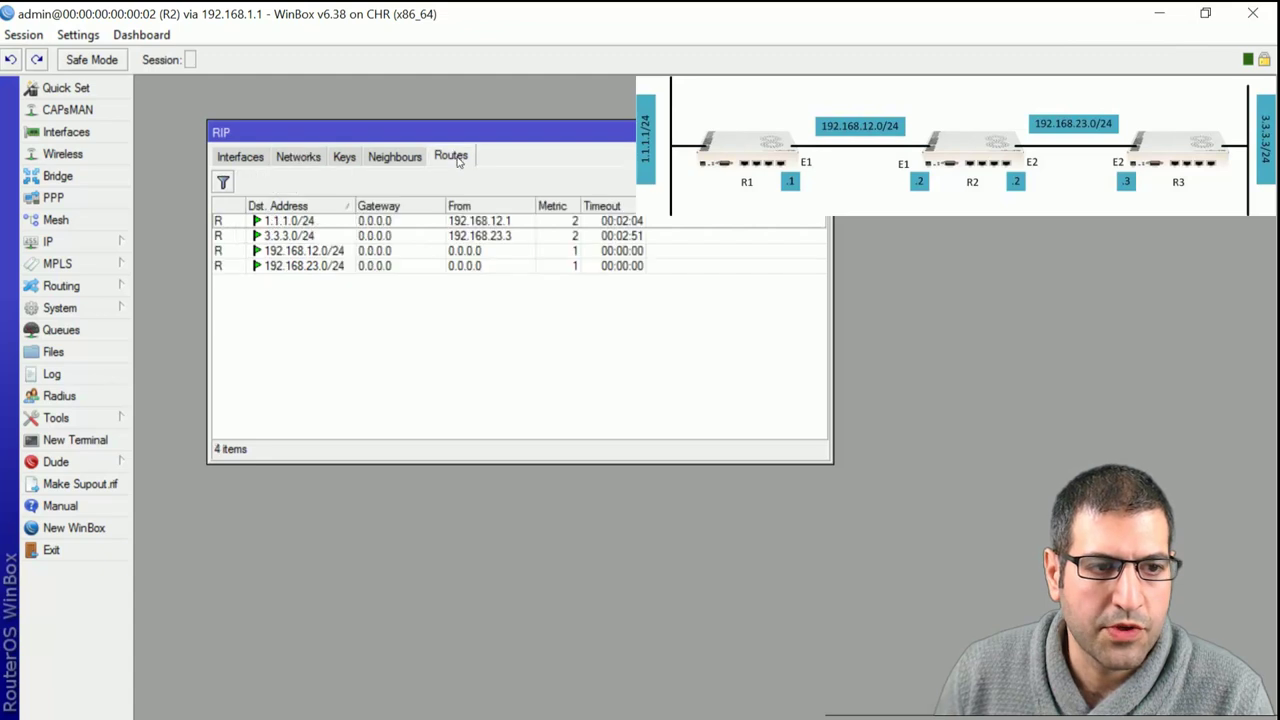
{"action": "left_click", "coordinate": [277, 220]}
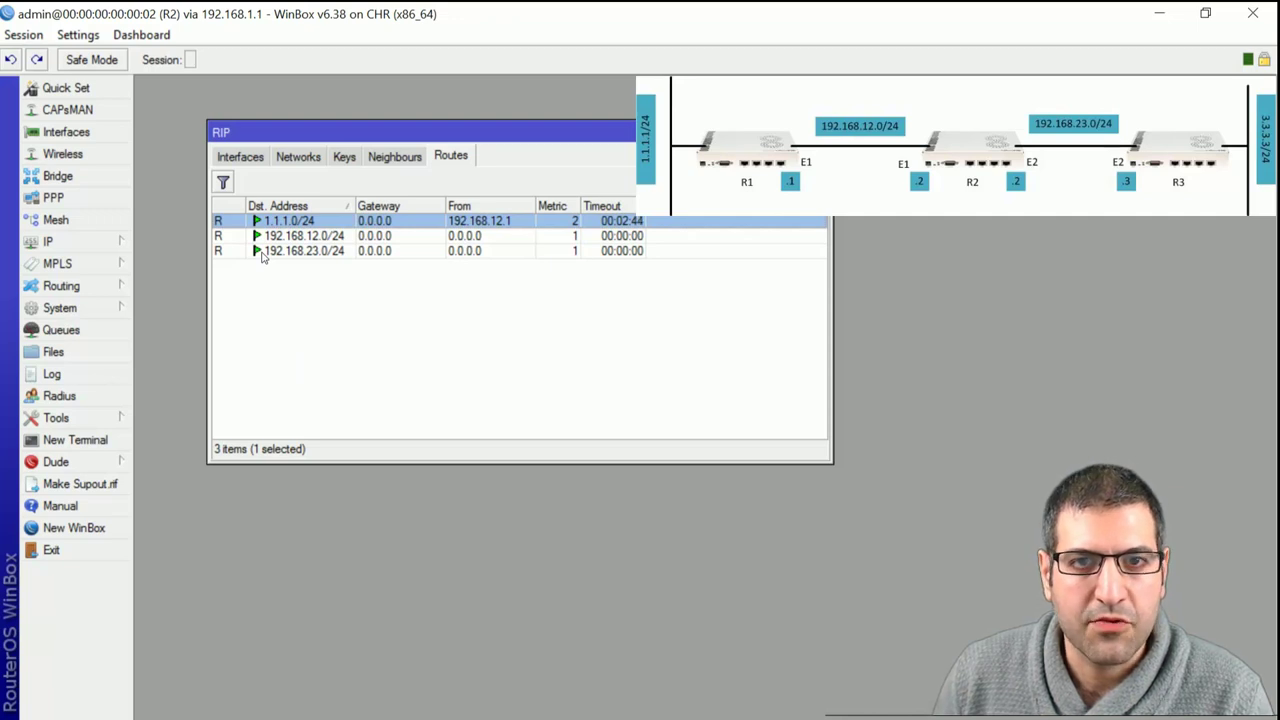
{"action": "mouse_move", "coordinate": [262, 256]}
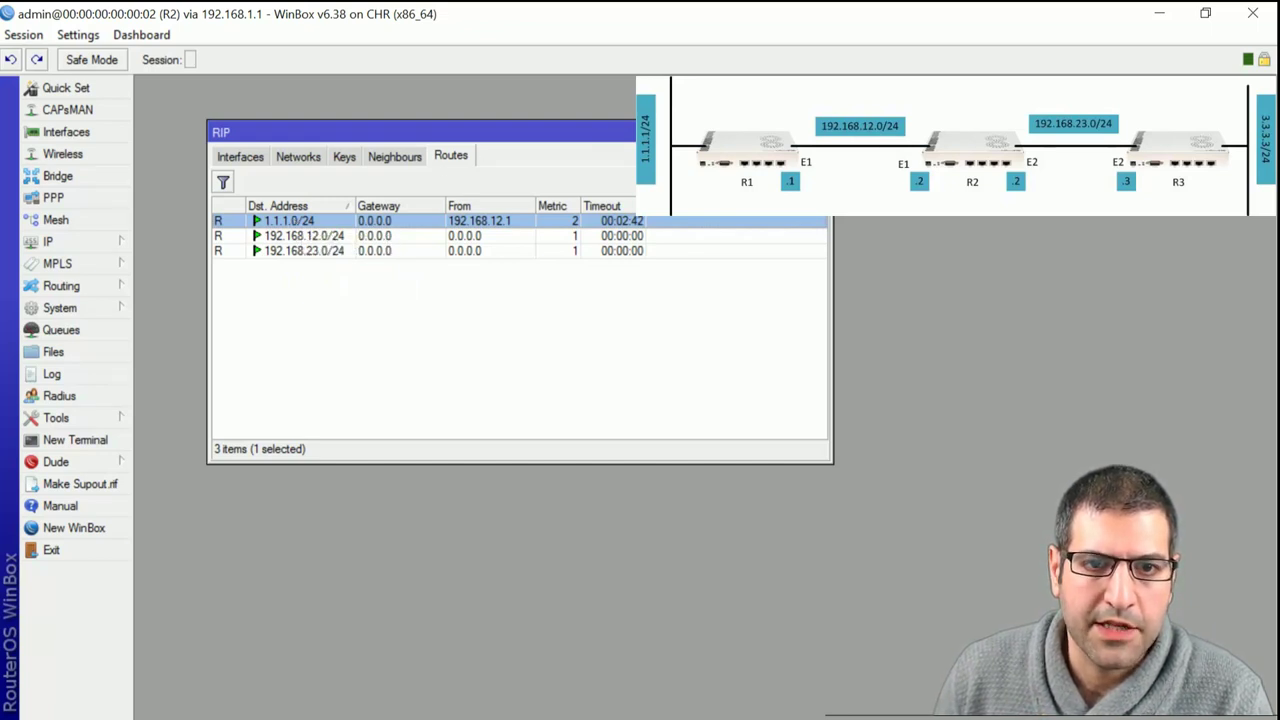
{"action": "left_click", "coordinate": [823, 131]}
Switch to R3's WinBox session, open its RIP configuration and add 192.168.23.0/24 as a RIP network.
{"action": "key", "text": "alt+Tab"}
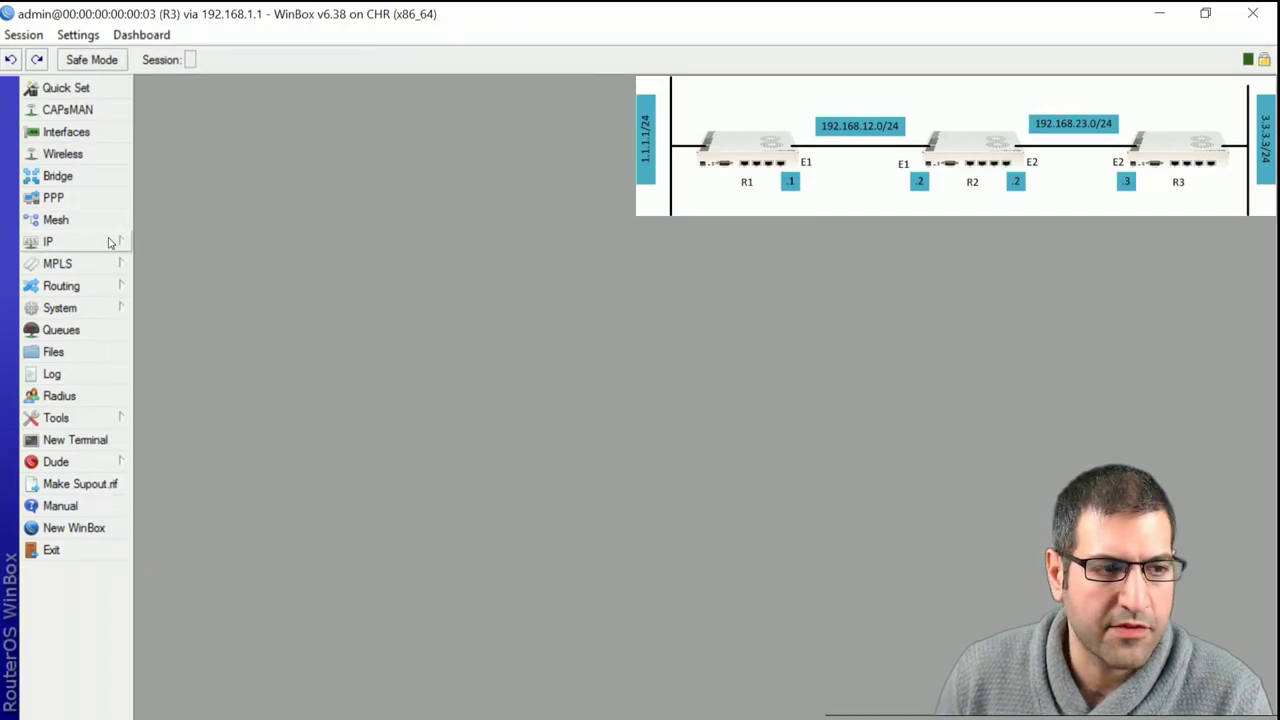
{"action": "left_click", "coordinate": [35, 290]}
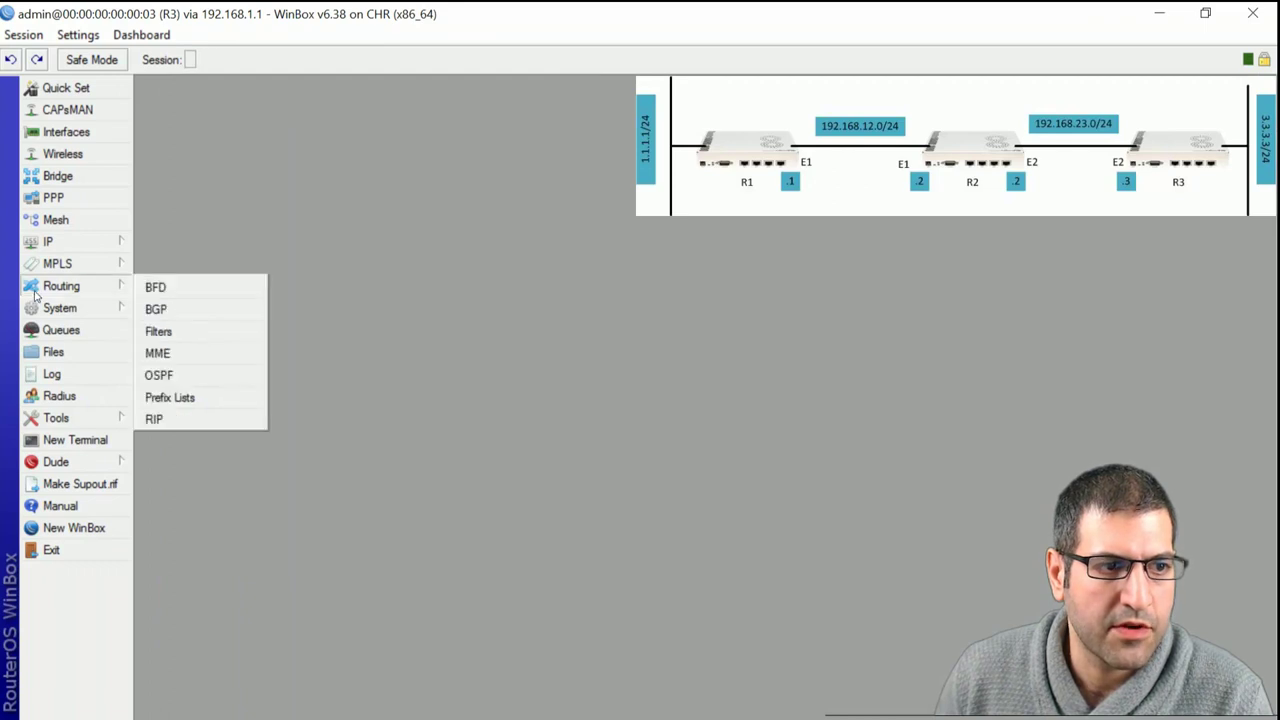
{"action": "left_click", "coordinate": [203, 420]}
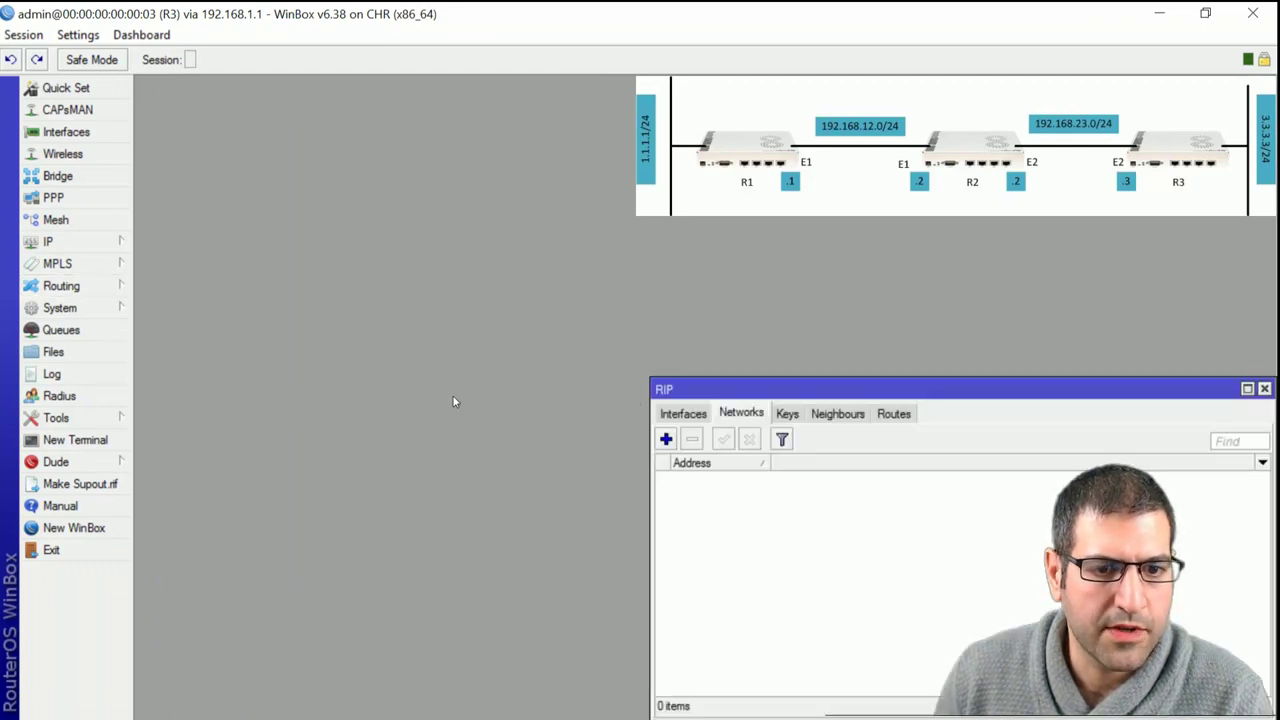
{"action": "left_click_drag", "start_coordinate": [717, 378], "coordinate": [273, 121]}
{"action": "left_click", "coordinate": [222, 182]}
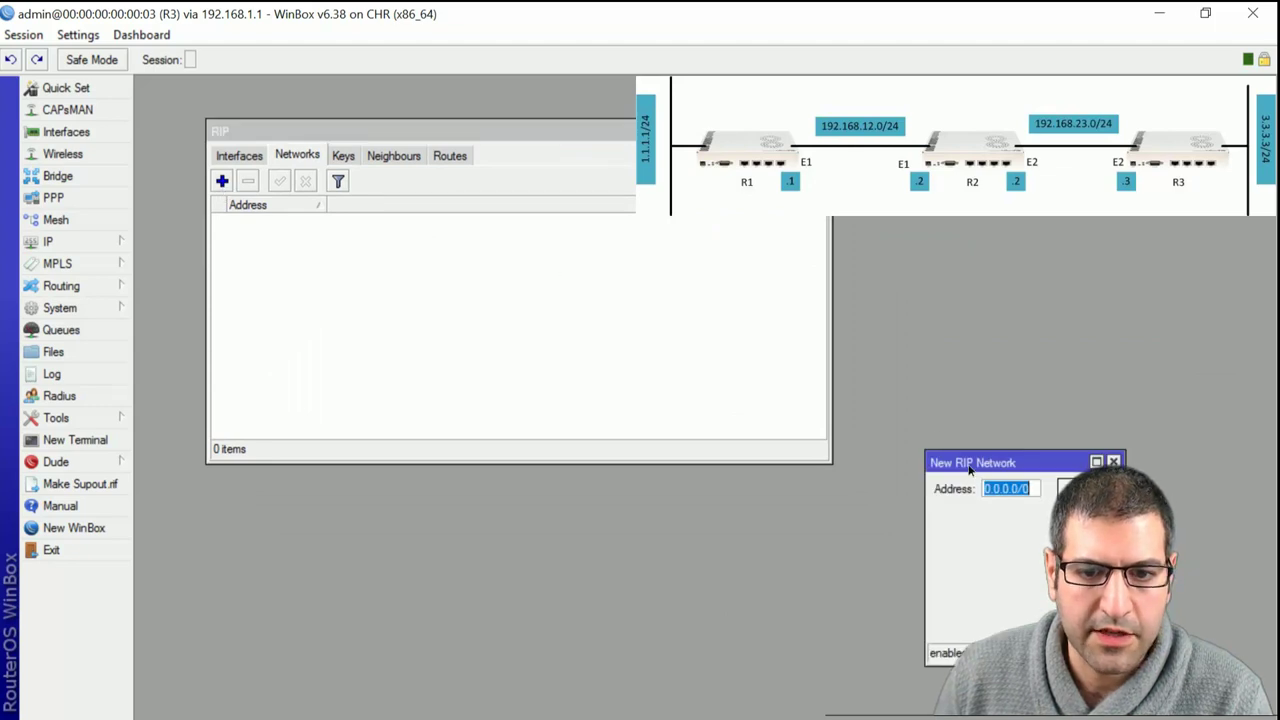
{"action": "left_click_drag", "start_coordinate": [967, 464], "coordinate": [315, 234]}
{"action": "type", "text": "192.168.2"}
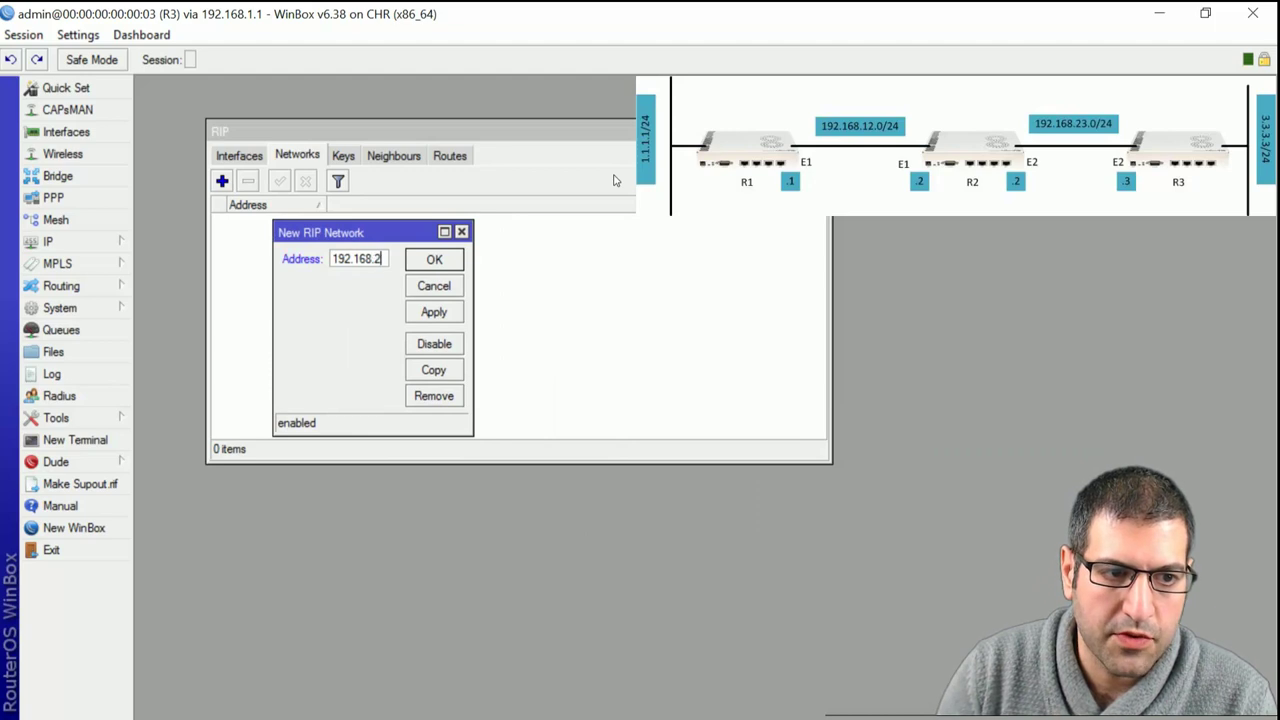
{"action": "type", "text": "3.0/24"}
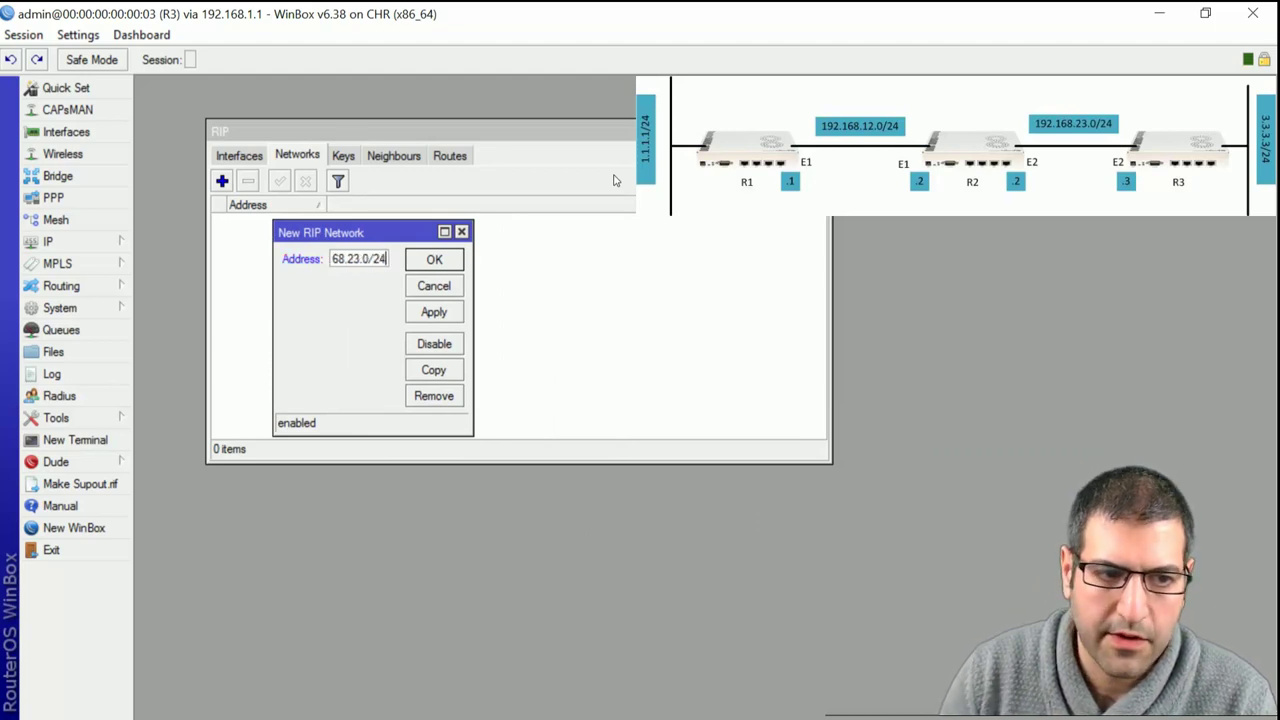
{"action": "left_click", "coordinate": [450, 266]}
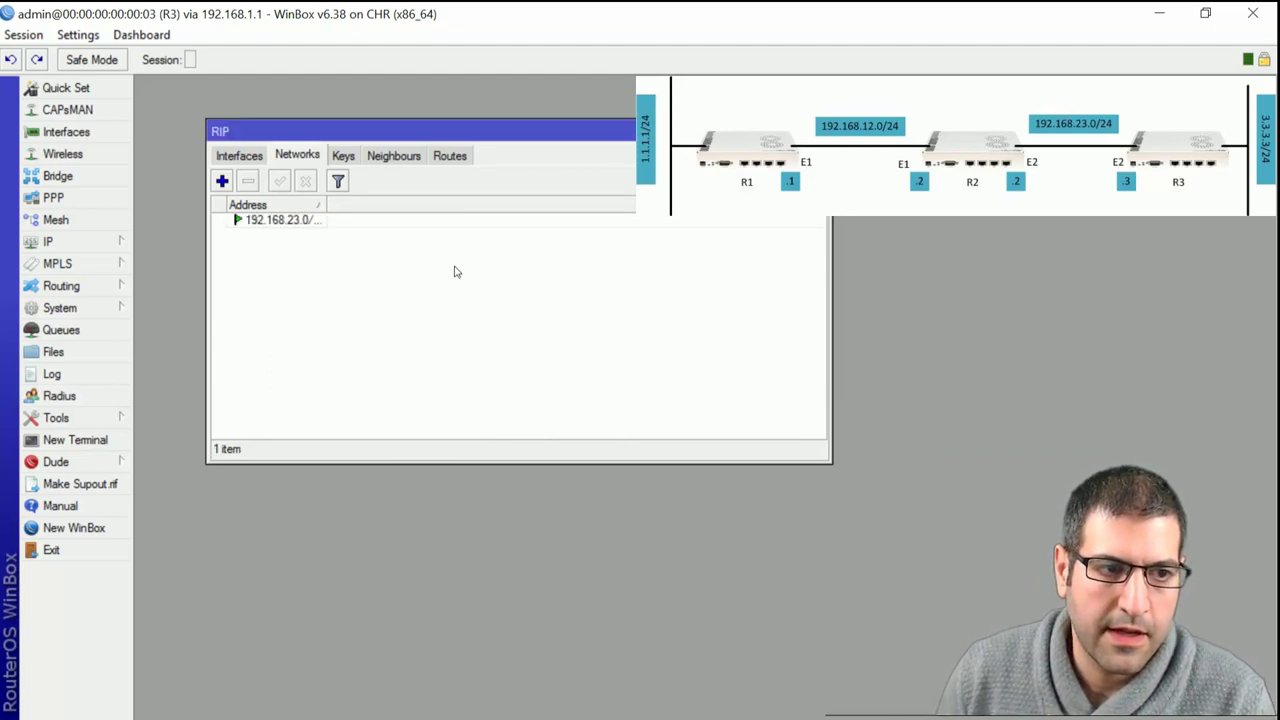
Add 3.3.3.0/24 as a second RIP network on R3.
{"action": "left_click", "coordinate": [222, 182]}
{"action": "type", "text": "3"}
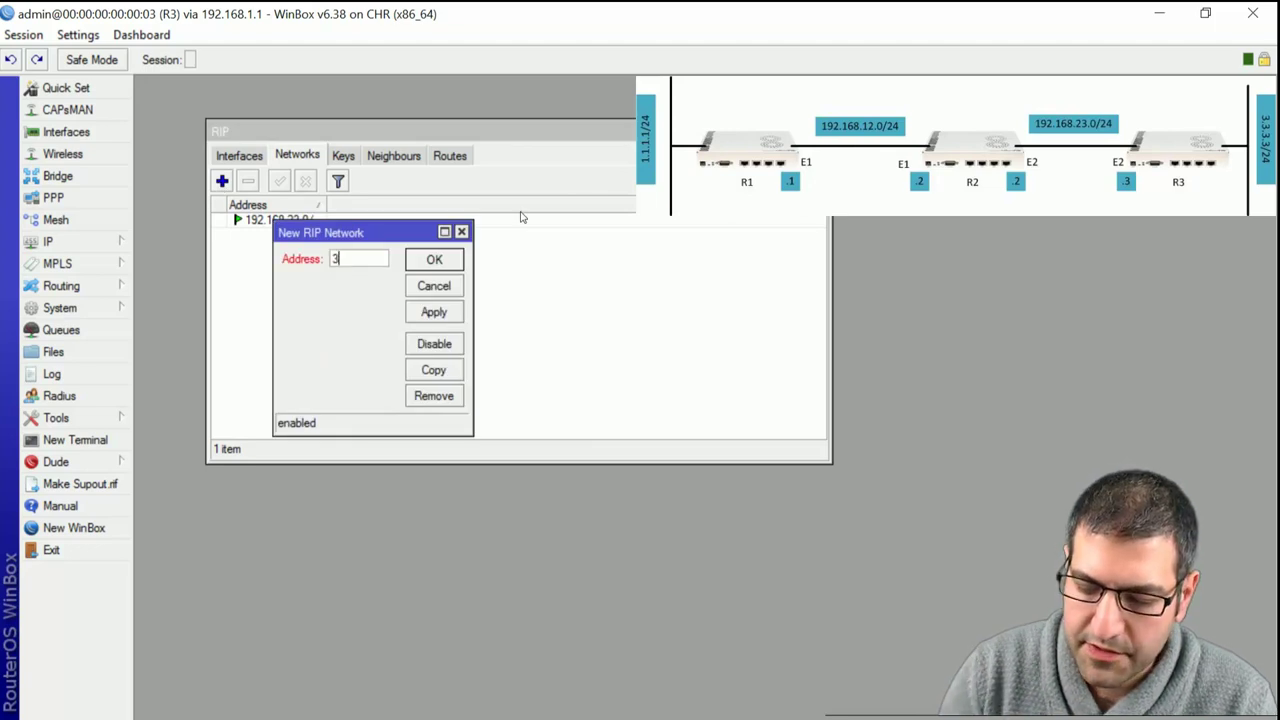
{"action": "type", "text": ".3.3"}
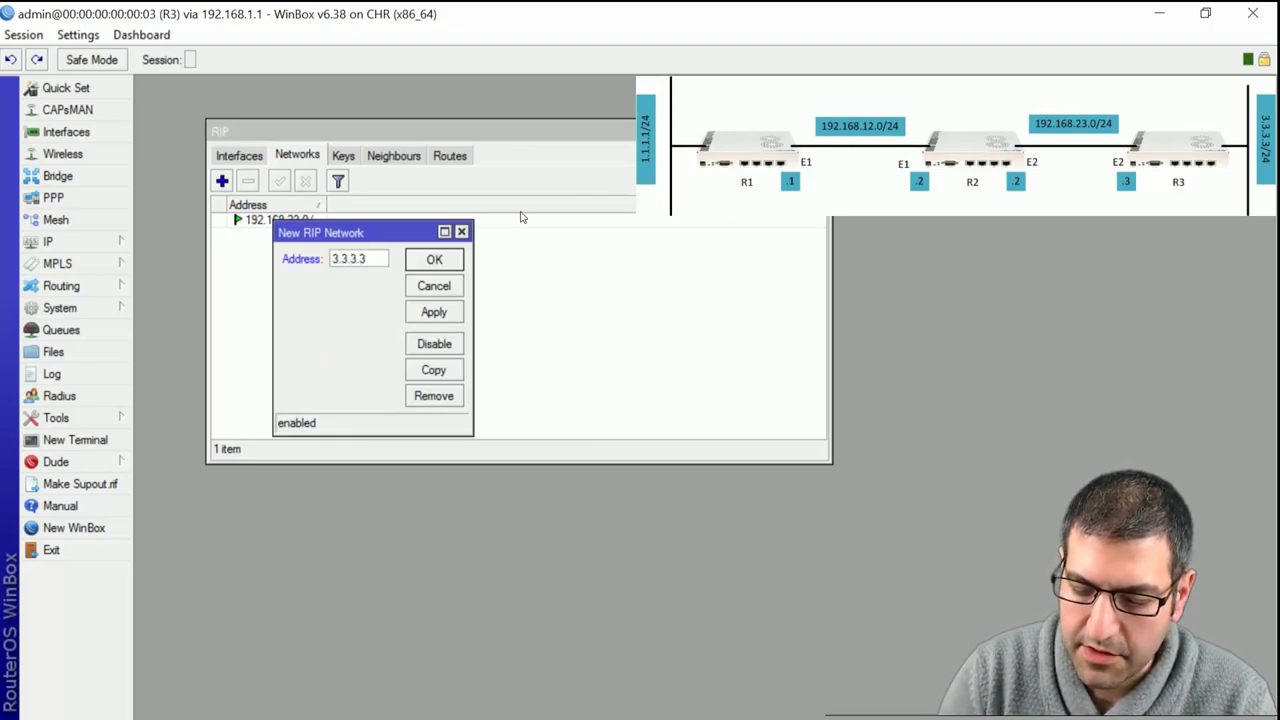
{"action": "key", "text": "BackSpace"}
{"action": "type", "text": "0/24"}
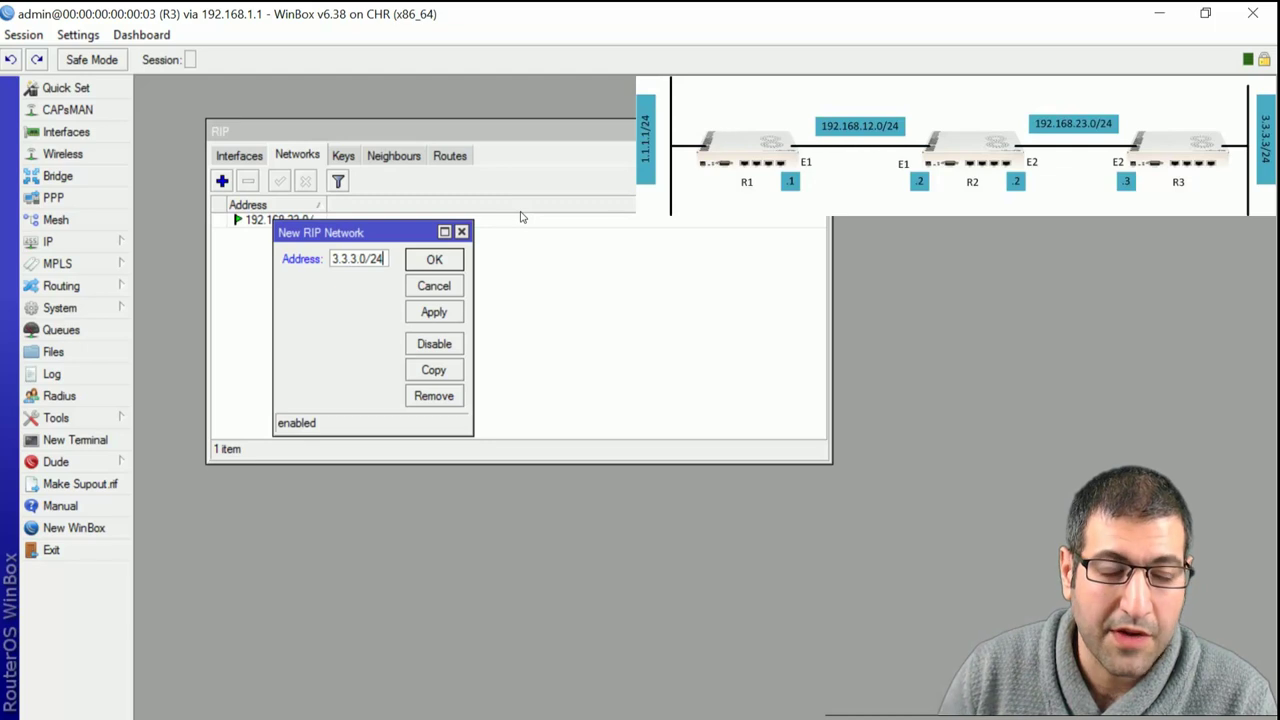
{"action": "left_click", "coordinate": [436, 260]}
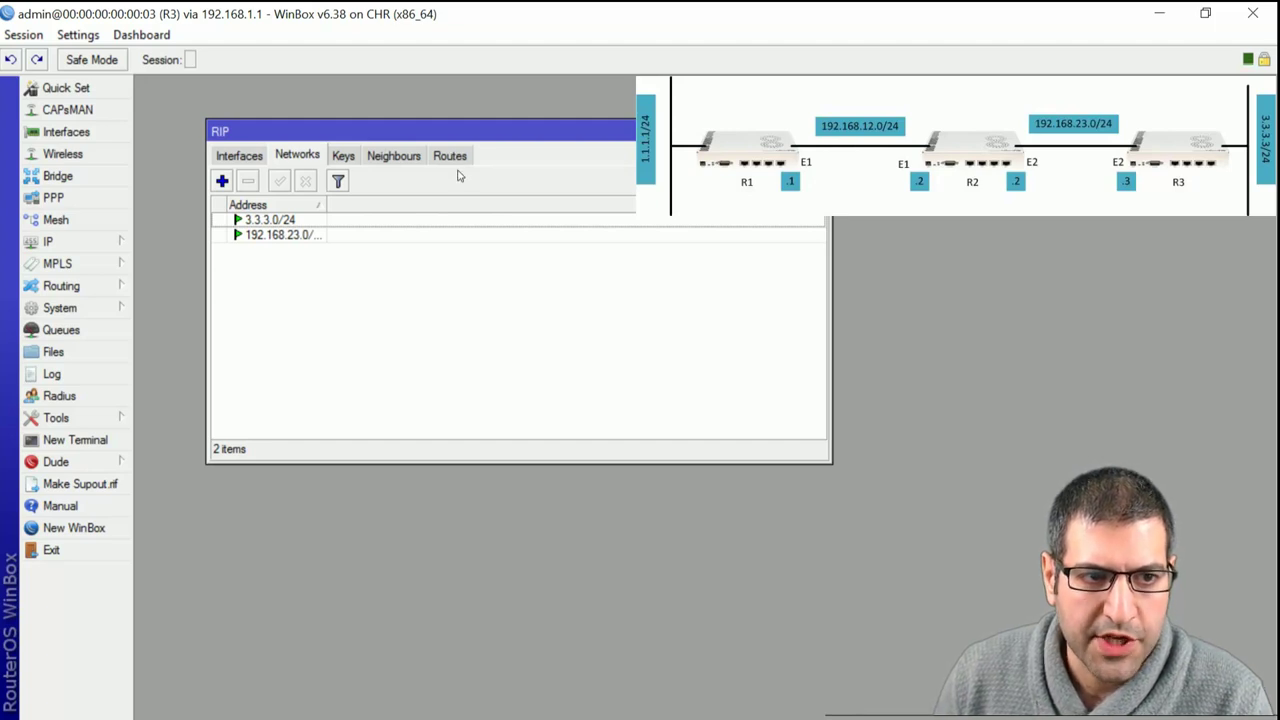
Examine R3's RIP routes, selecting the 1.1.1.0/24 entry.
{"action": "left_click", "coordinate": [455, 160]}
{"action": "left_click", "coordinate": [292, 222]}
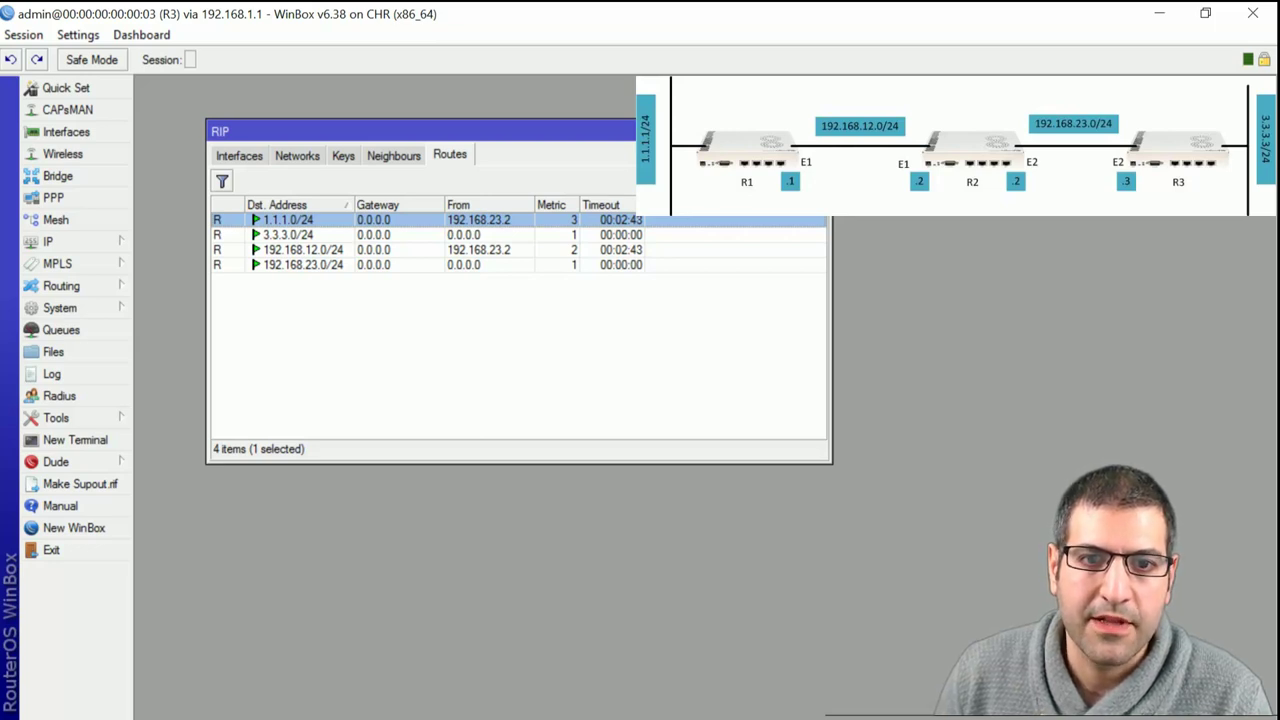
Switch to the RIP diagram in Paint, trace arrows from R3 through R2 and R1 to 1.1.1.1/24, and clear the annotations.
{"action": "key", "text": "alt+Tab"}
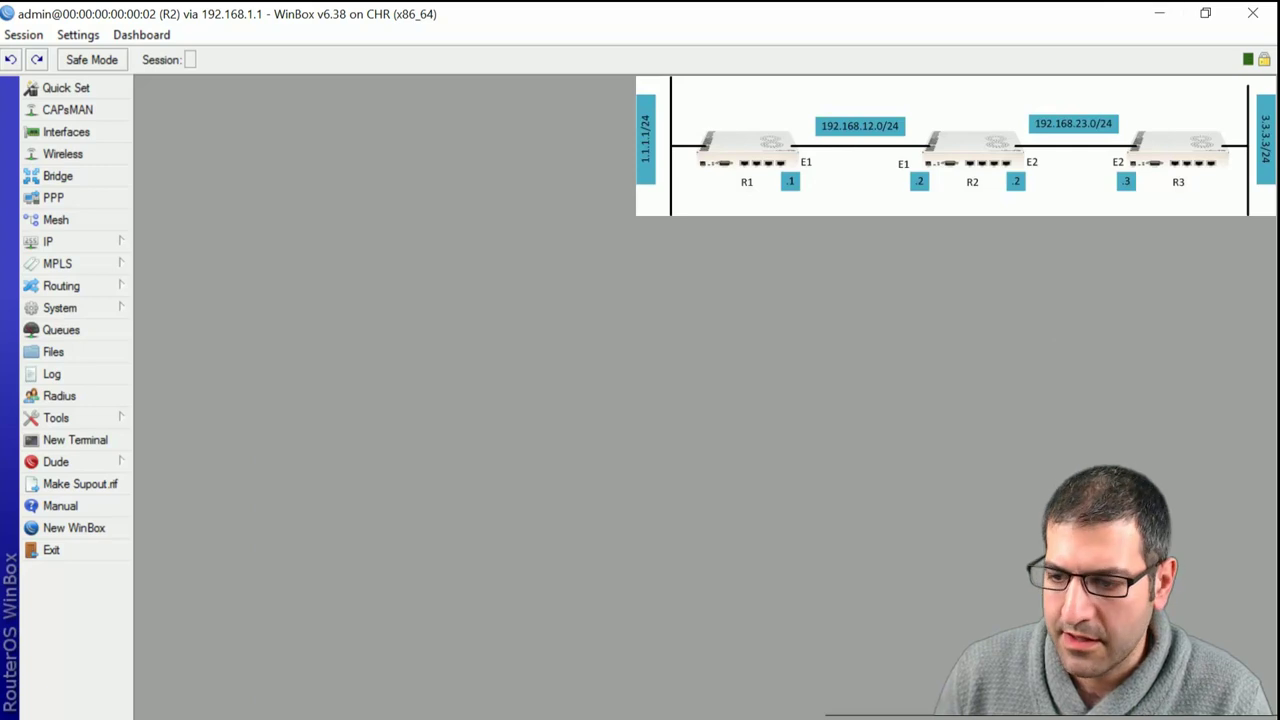
{"action": "key", "text": "alt+Tab"}
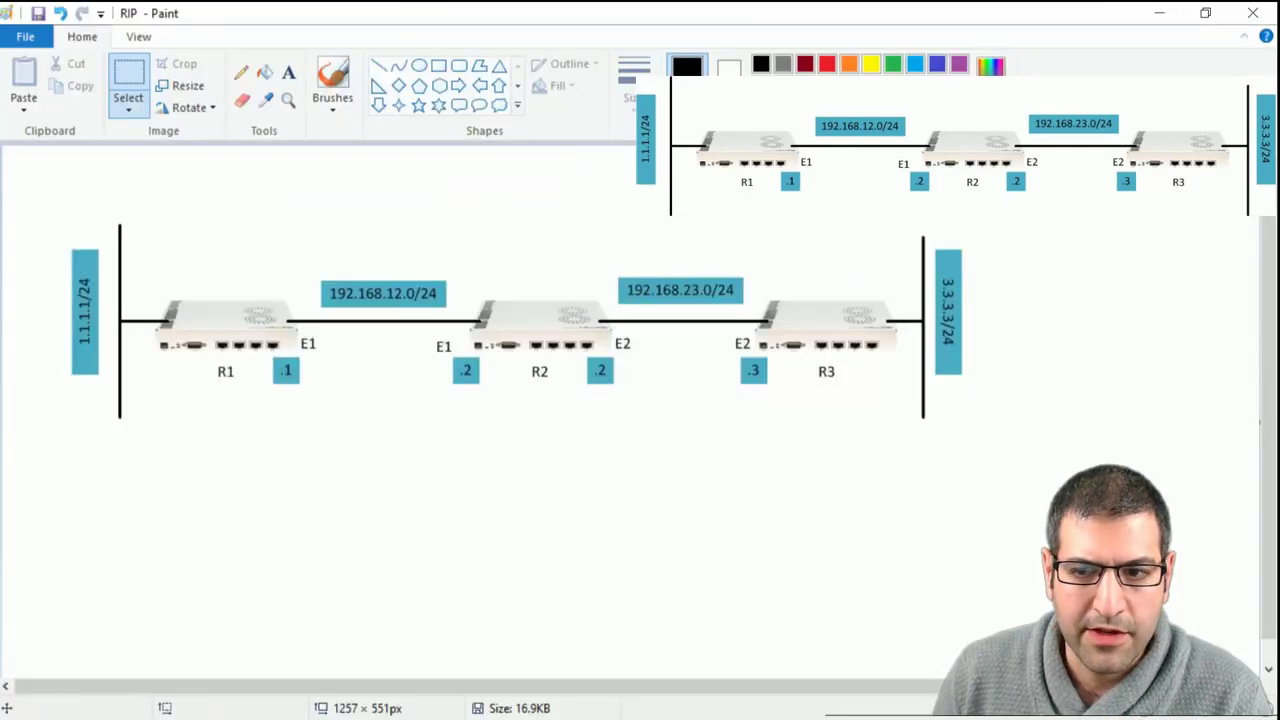
{"action": "key", "text": "alt+Tab"}
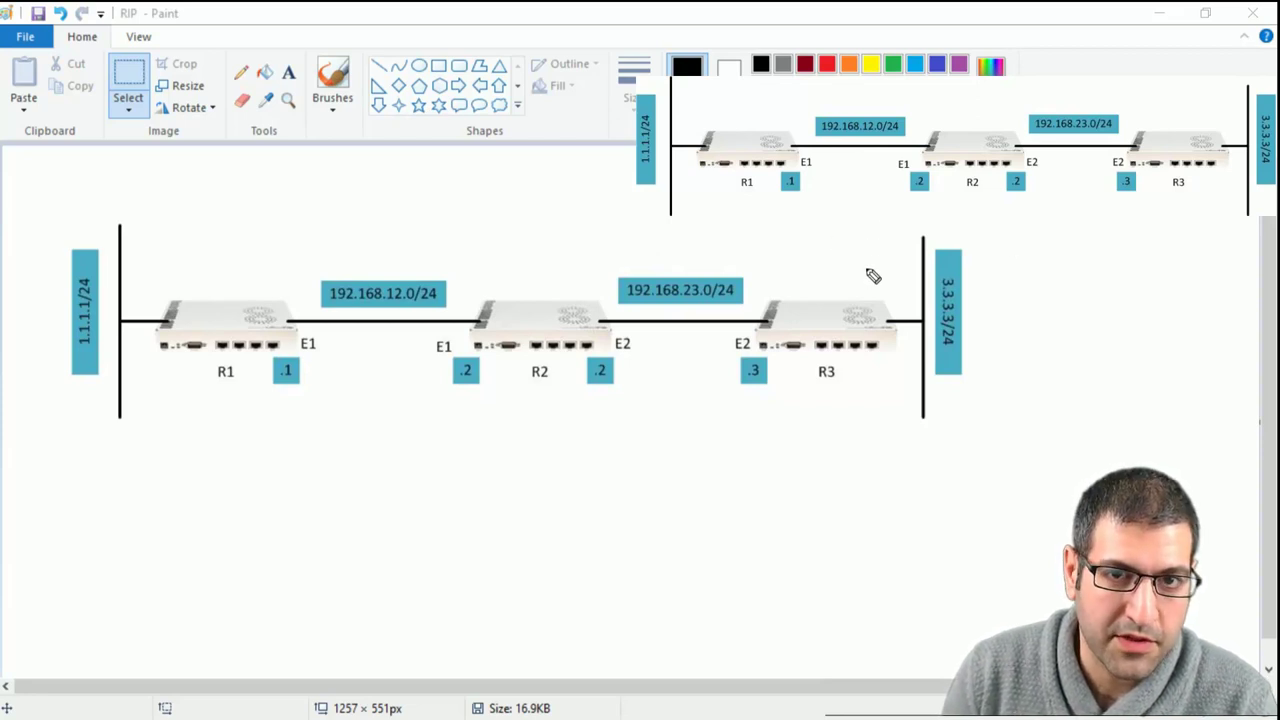
{"action": "left_click_drag", "start_coordinate": [866, 271], "coordinate": [722, 224]}
{"action": "mouse_move", "coordinate": [588, 258]}
{"action": "left_mouse_down"}
{"action": "mouse_move", "coordinate": [580, 275]}
{"action": "mouse_move", "coordinate": [596, 272]}
{"action": "left_mouse_up"}
{"action": "mouse_move", "coordinate": [518, 280]}
{"action": "left_mouse_down"}
{"action": "mouse_move", "coordinate": [330, 266]}
{"action": "mouse_move", "coordinate": [284, 296]}
{"action": "left_mouse_up"}
{"action": "mouse_move", "coordinate": [213, 273]}
{"action": "left_mouse_down"}
{"action": "mouse_move", "coordinate": [166, 271]}
{"action": "mouse_move", "coordinate": [116, 292]}
{"action": "left_mouse_up"}
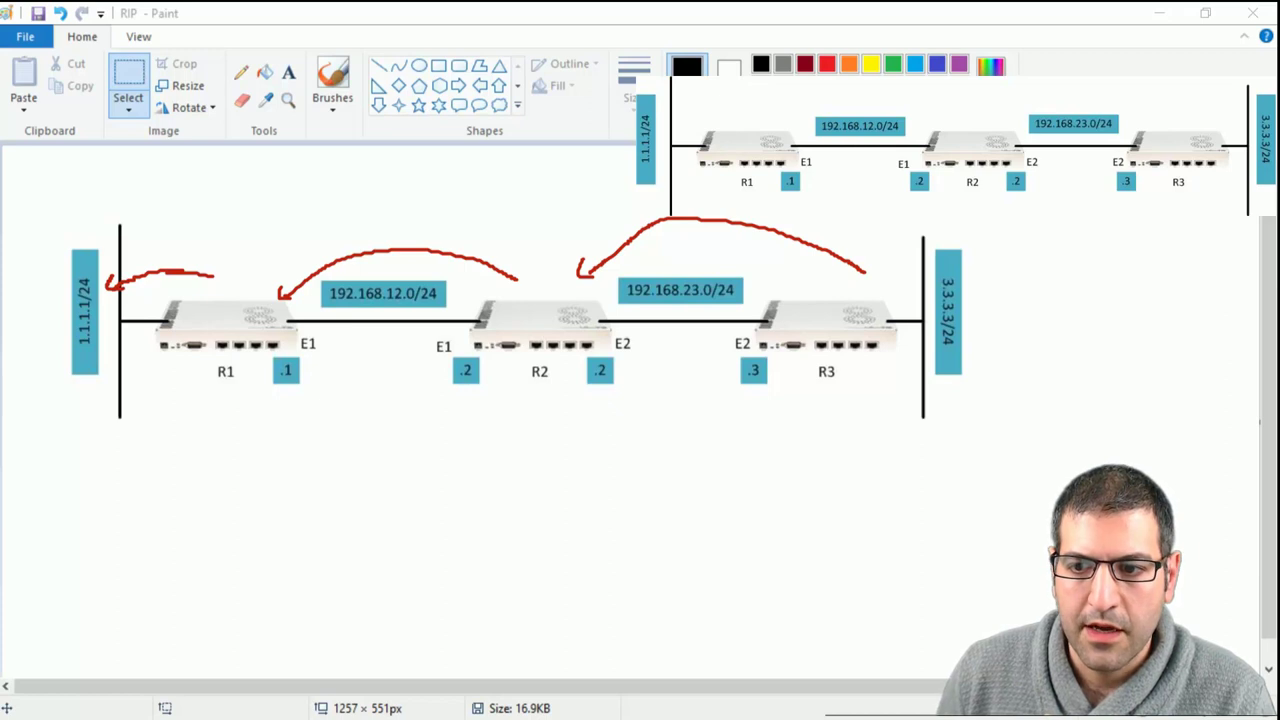
{"action": "key", "text": "Escape"}
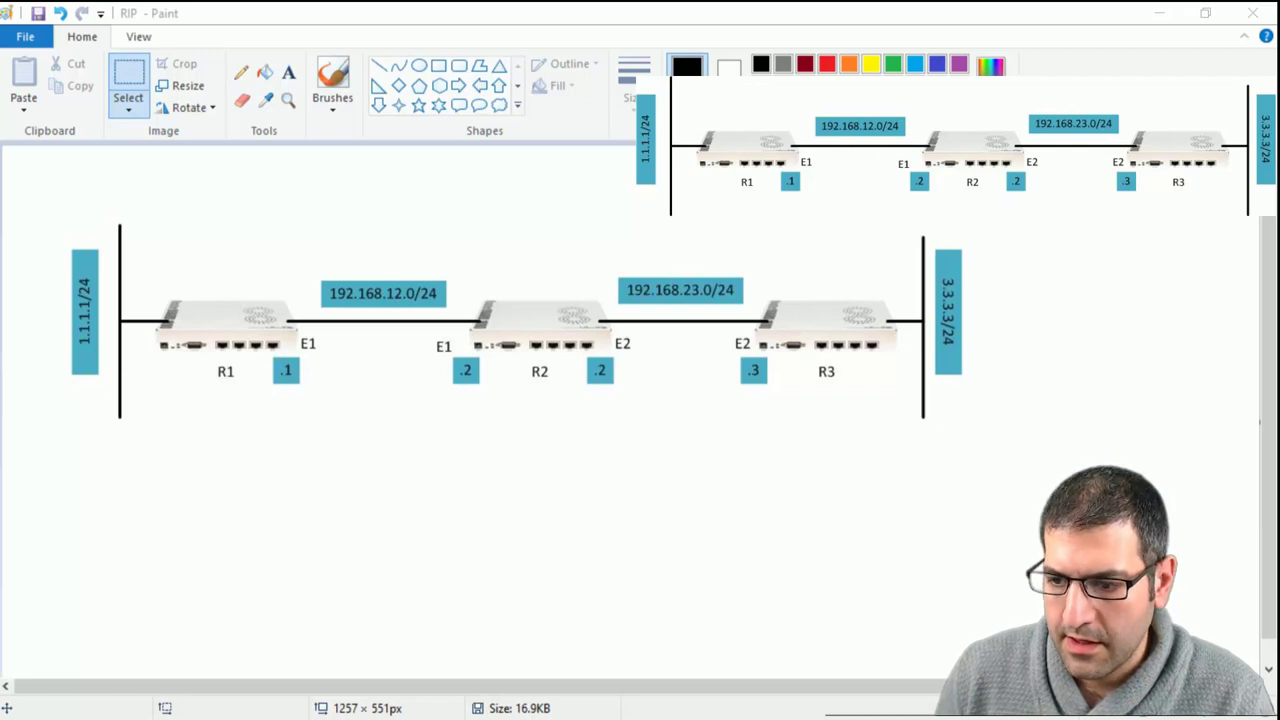
Switch to the LAB 7 slide in PowerPoint and draw a red pen tick beside task 4, configuring RIP on R1, R2 and R3.
{"action": "key", "text": "alt+Tab"}
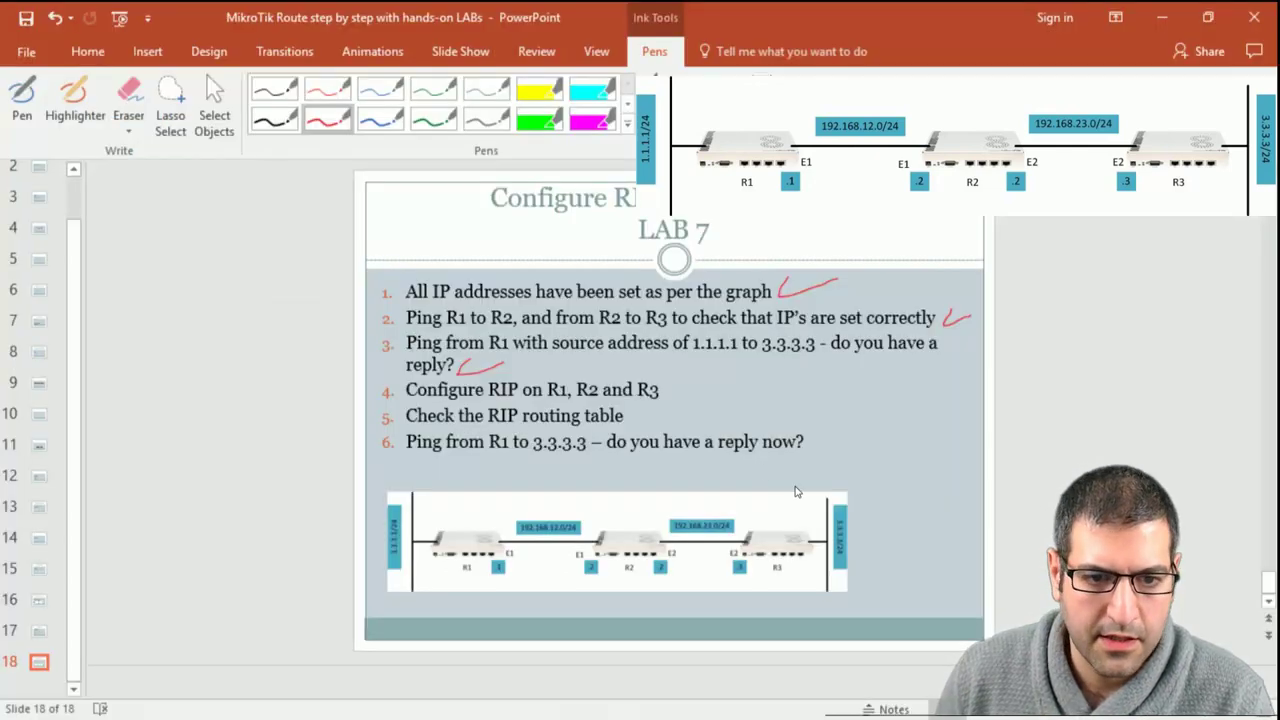
{"action": "left_click", "coordinate": [22, 98]}
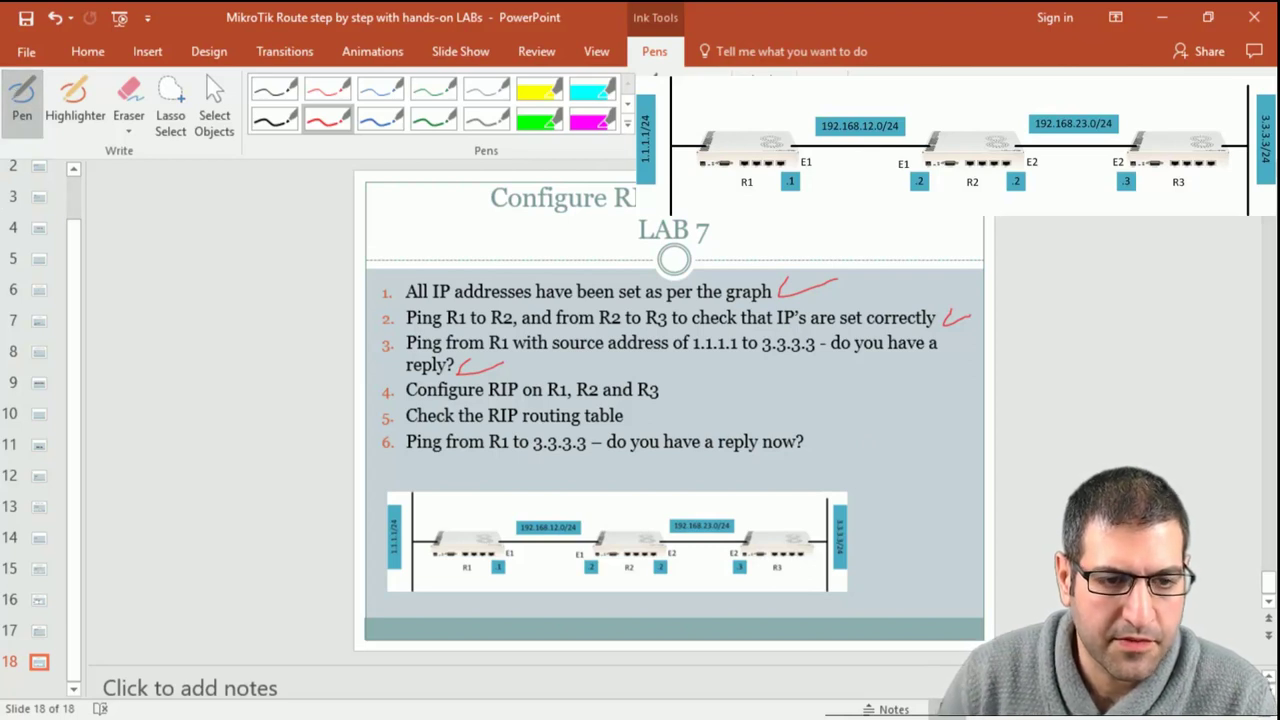
{"action": "left_click_drag", "start_coordinate": [668, 388], "coordinate": [709, 385]}
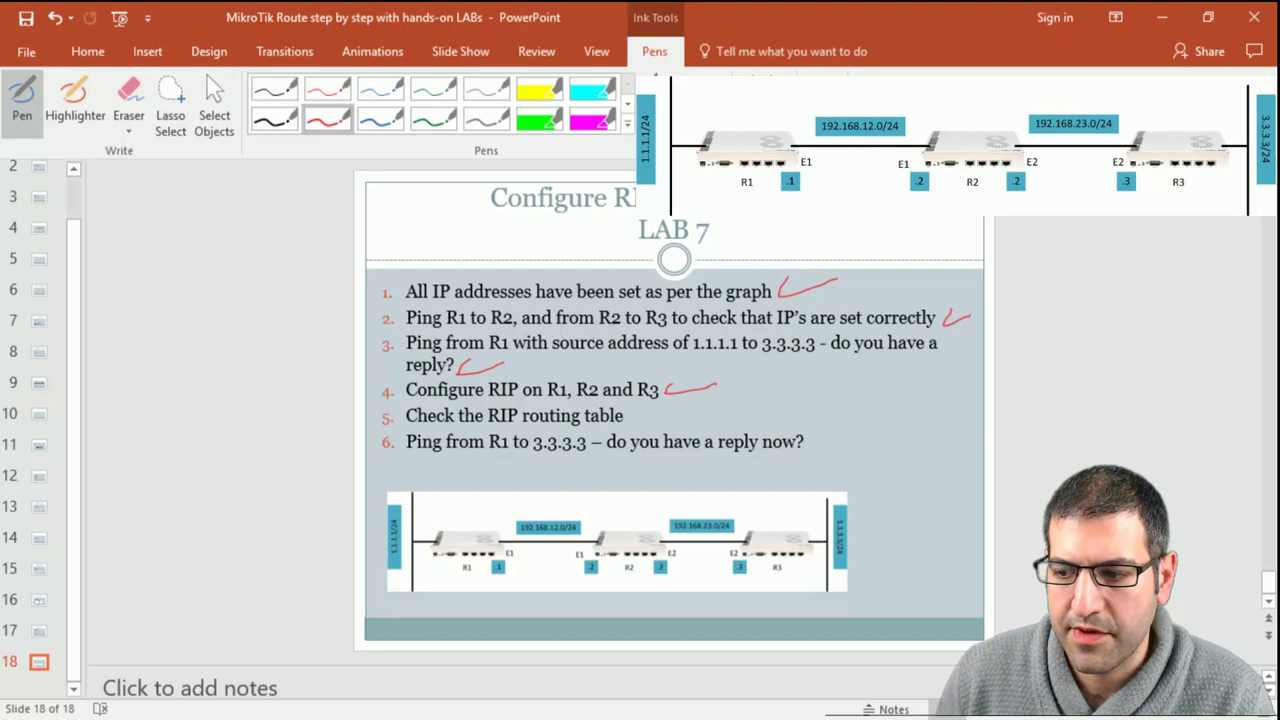
Switch to R1's WinBox session, examine its RIP routes including the 3.3.3.0/24 entry, and close the RIP window.
{"action": "key", "text": "alt+Tab"}
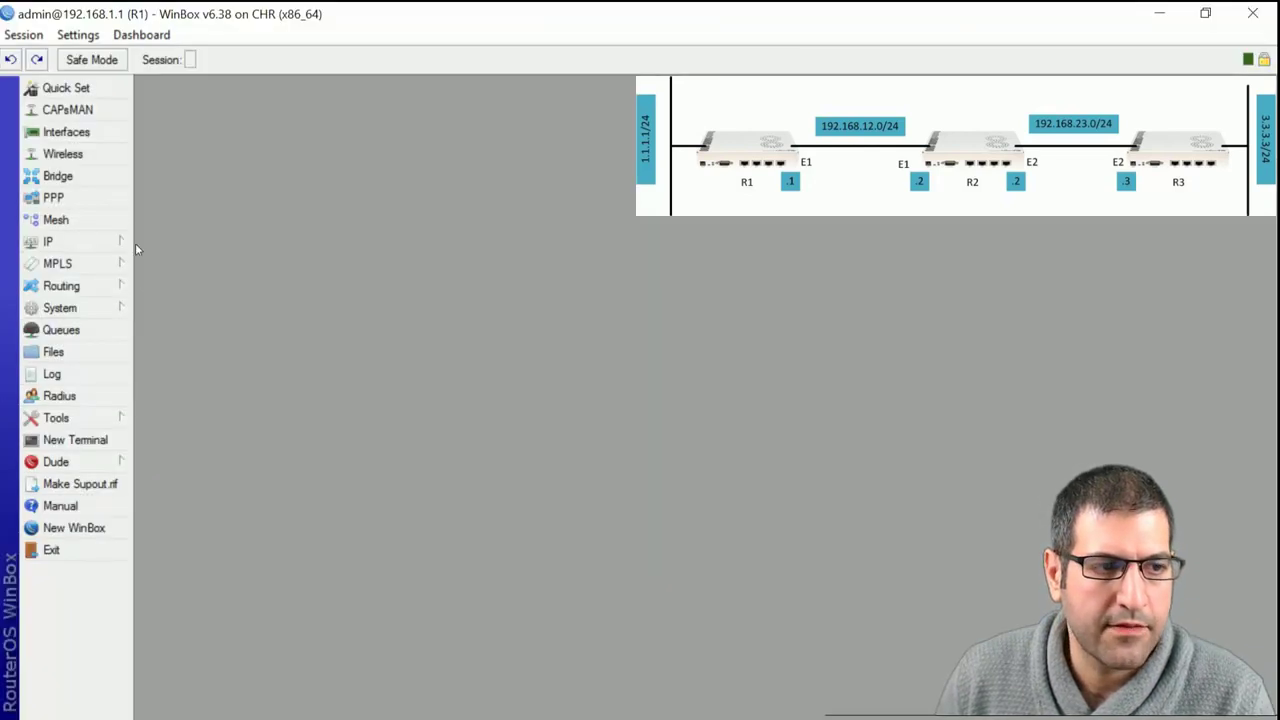
{"action": "left_click", "coordinate": [86, 288]}
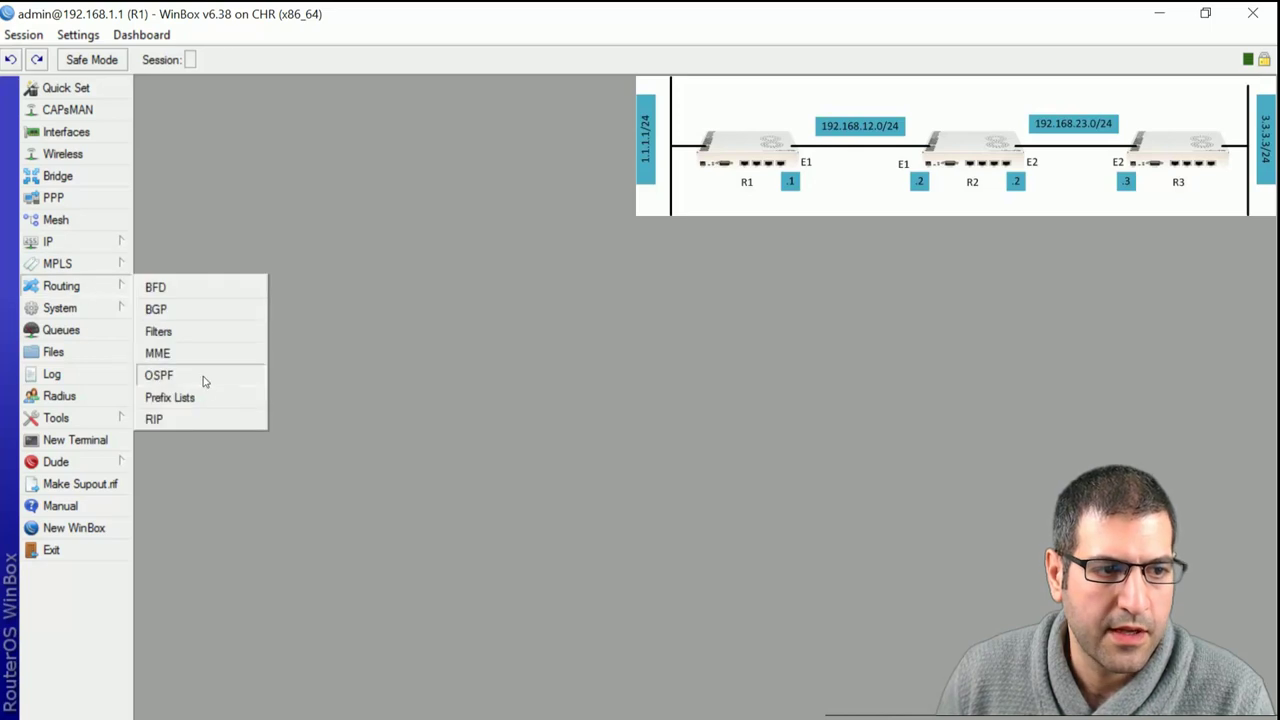
{"action": "left_click", "coordinate": [154, 419]}
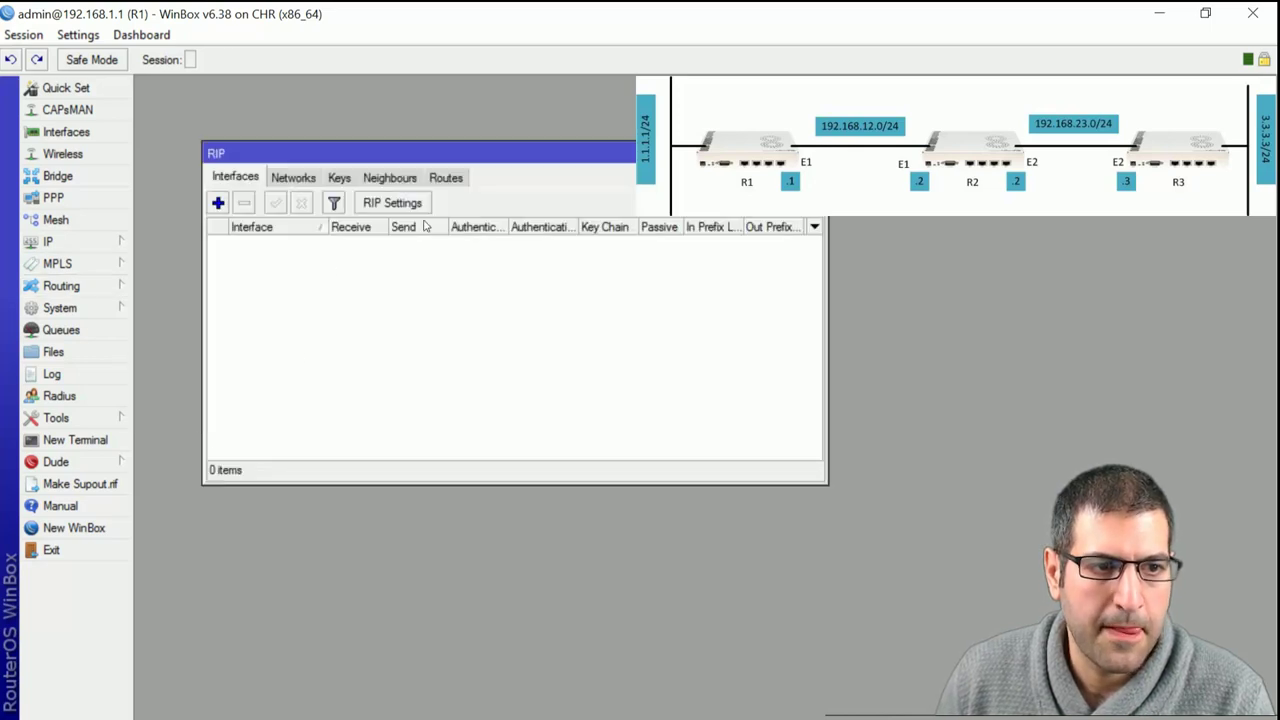
{"action": "left_click", "coordinate": [300, 178]}
{"action": "left_click", "coordinate": [446, 179]}
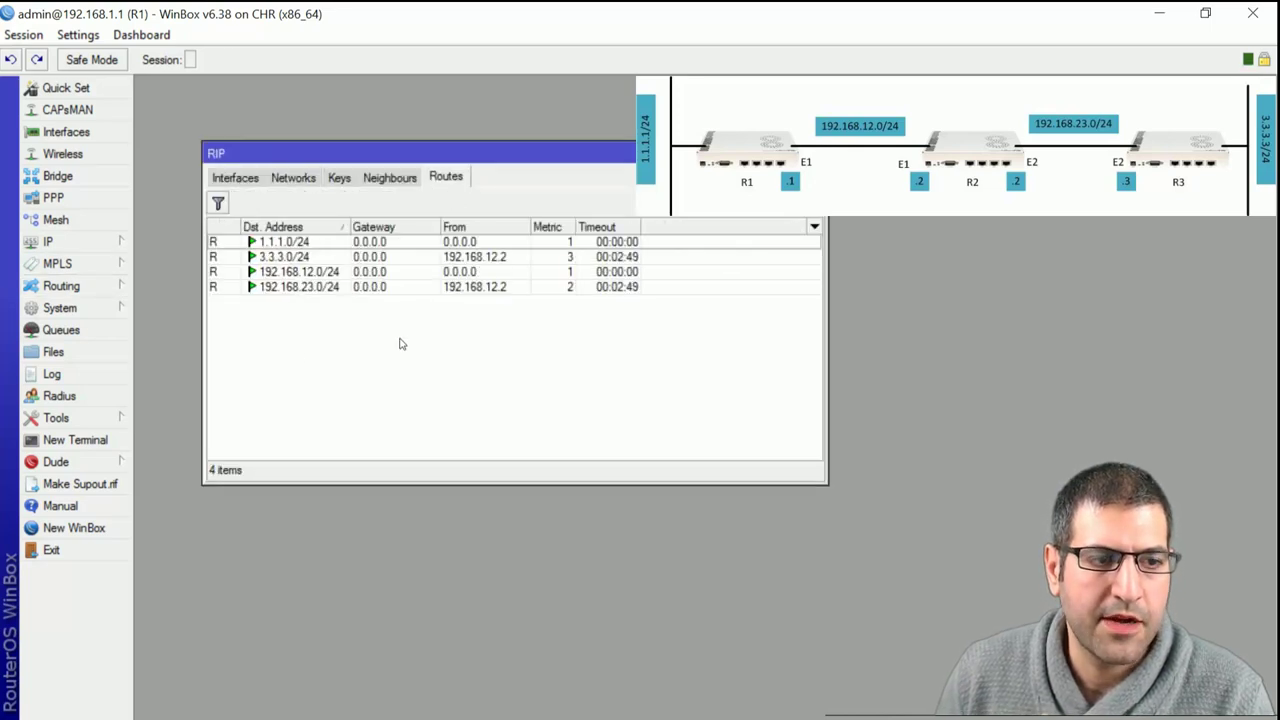
{"action": "left_click", "coordinate": [257, 257]}
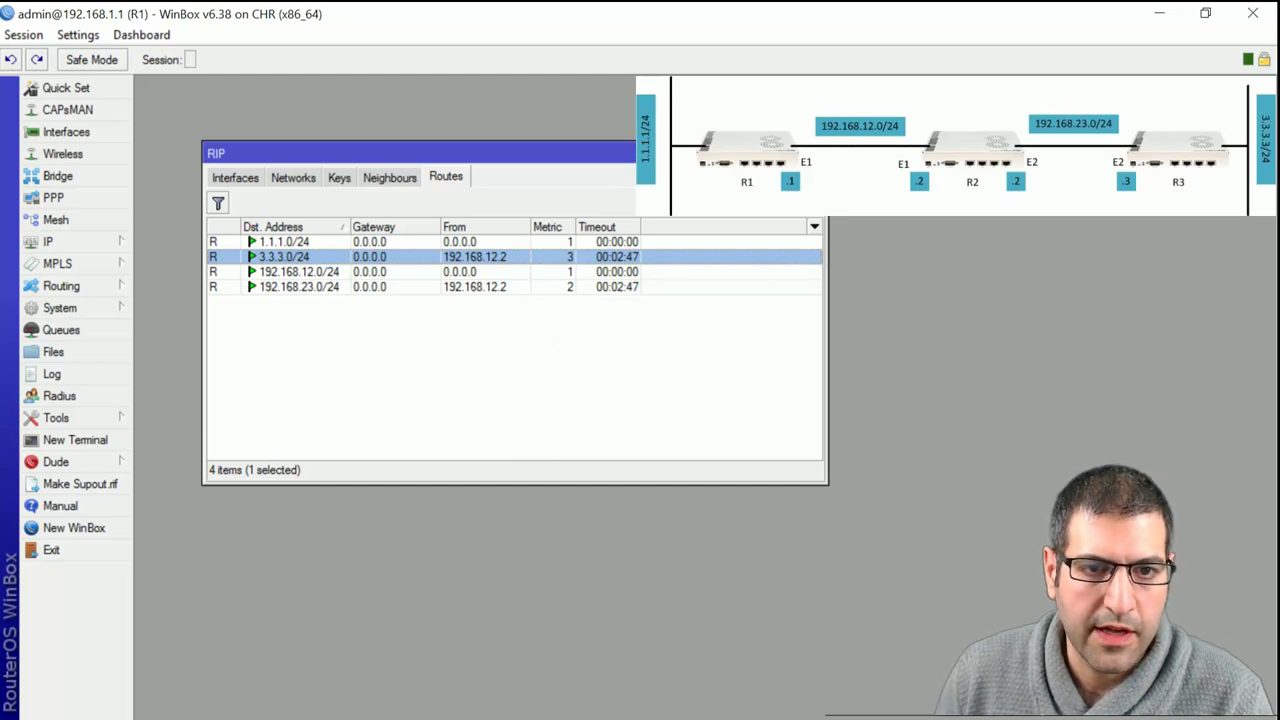
{"action": "key", "text": "Escape"}
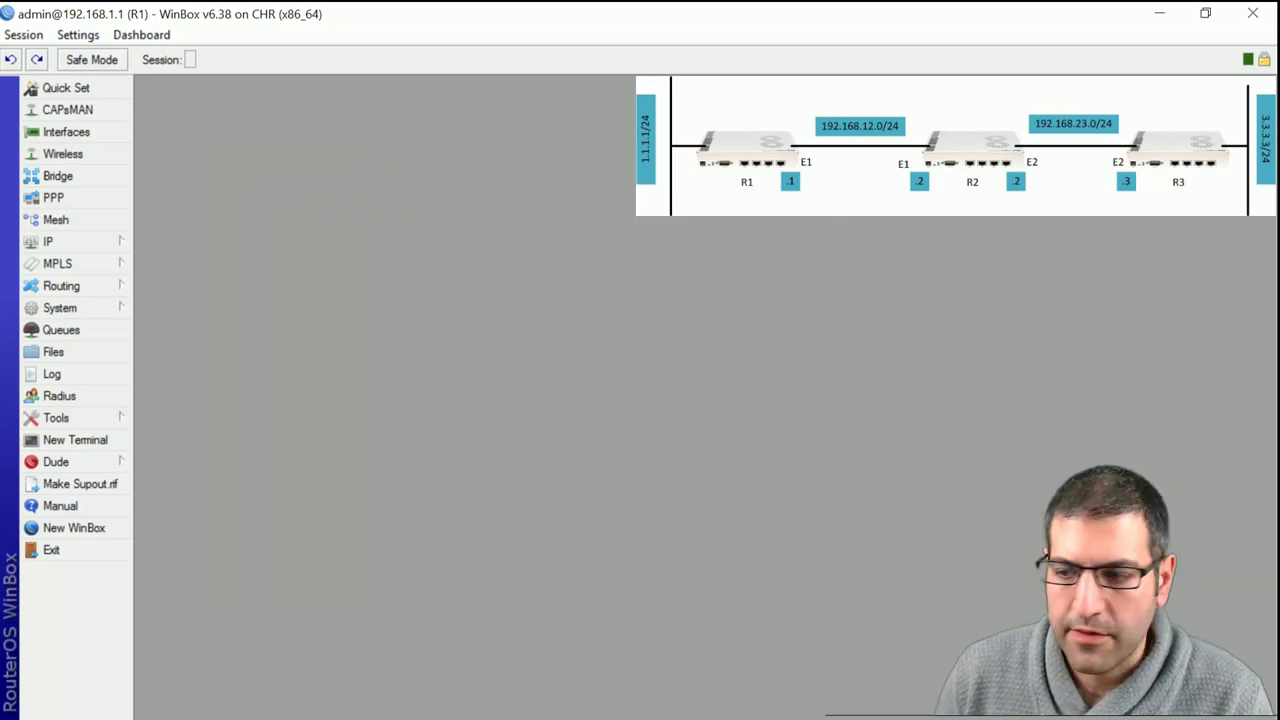
Switch to R2's WinBox session, examine its RIP routes to 1.1.1.0/24 and 3.3.3.0/24, and close the RIP window.
{"action": "key", "text": "alt+Tab"}
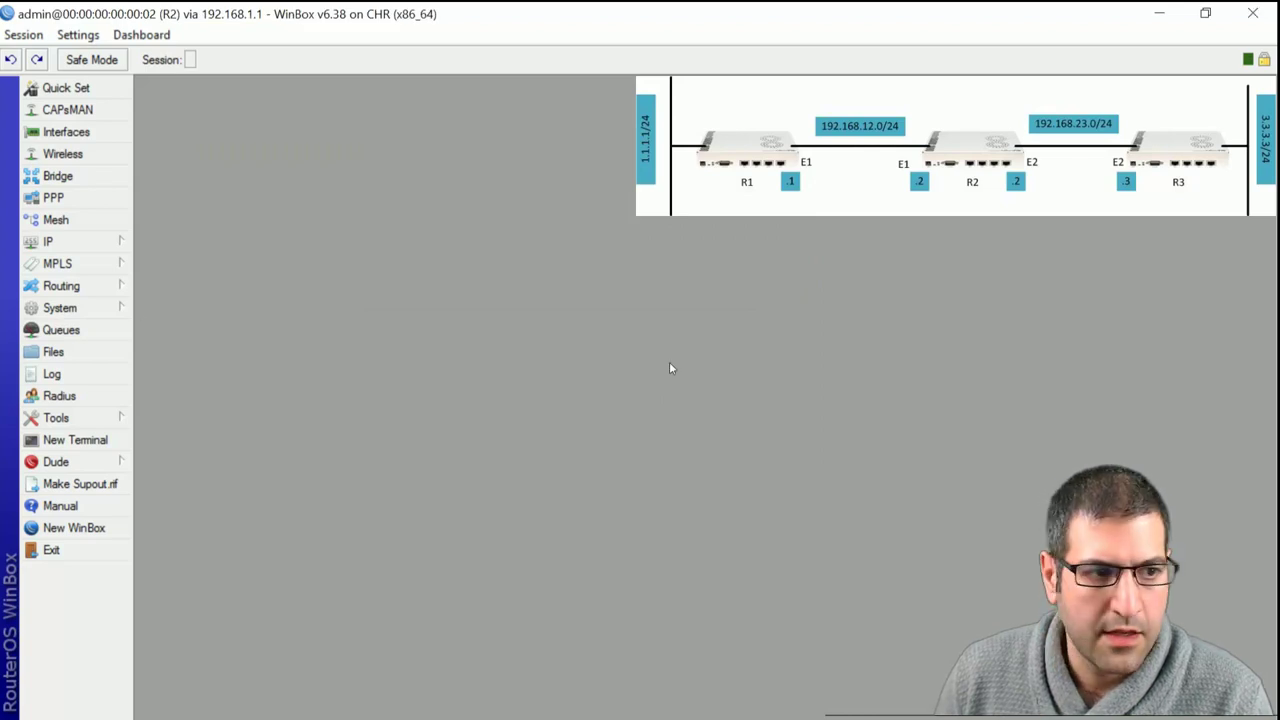
{"action": "left_click", "coordinate": [80, 287]}
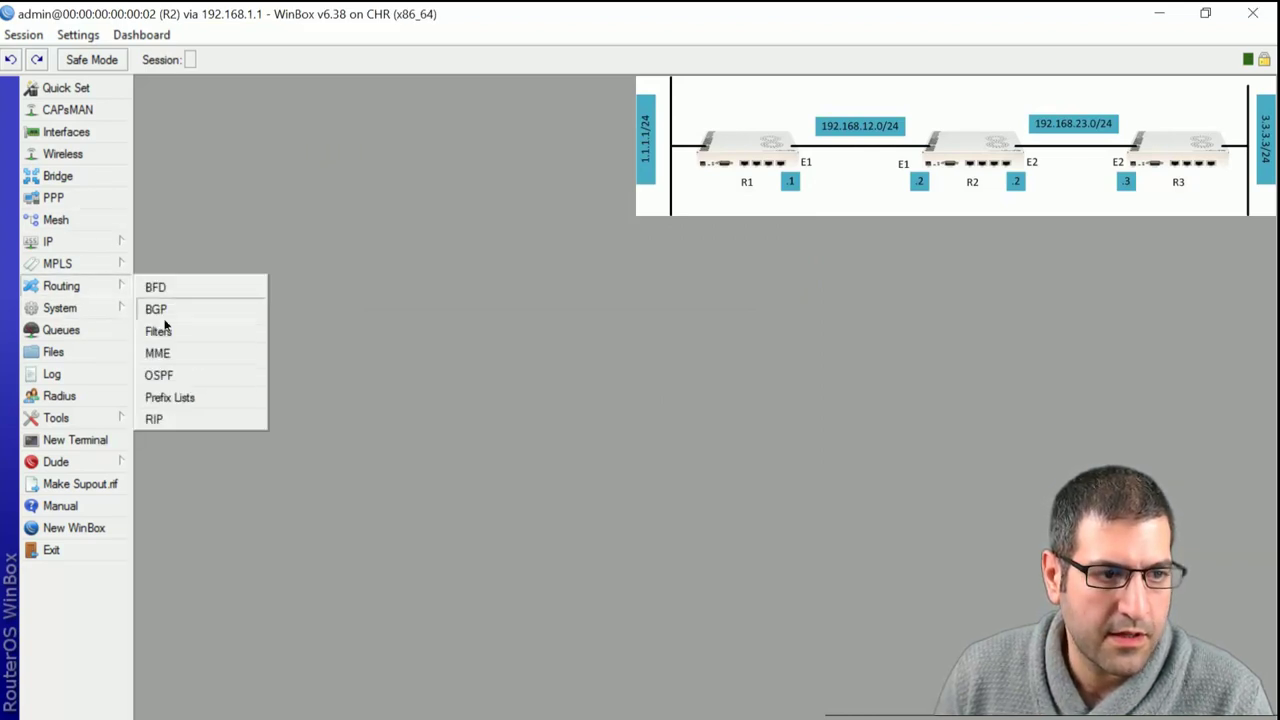
{"action": "left_click", "coordinate": [154, 419]}
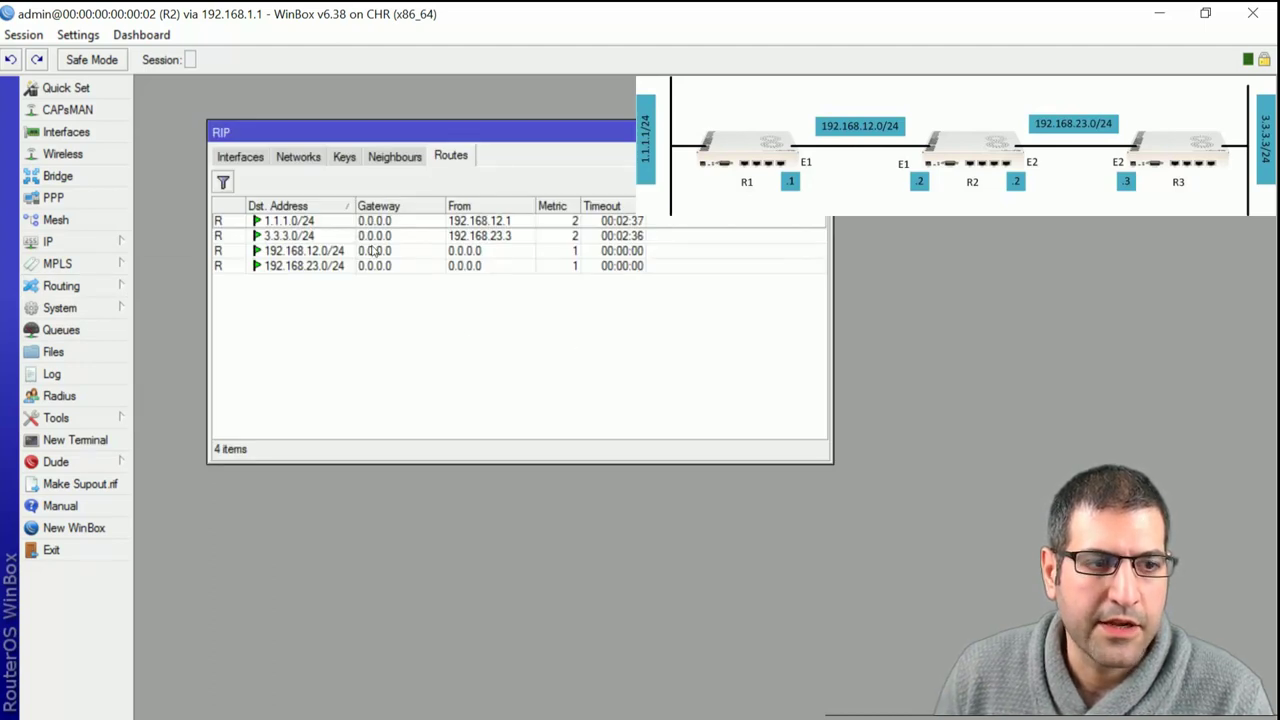
{"action": "left_click", "coordinate": [326, 220]}
{"action": "left_click", "coordinate": [305, 236]}
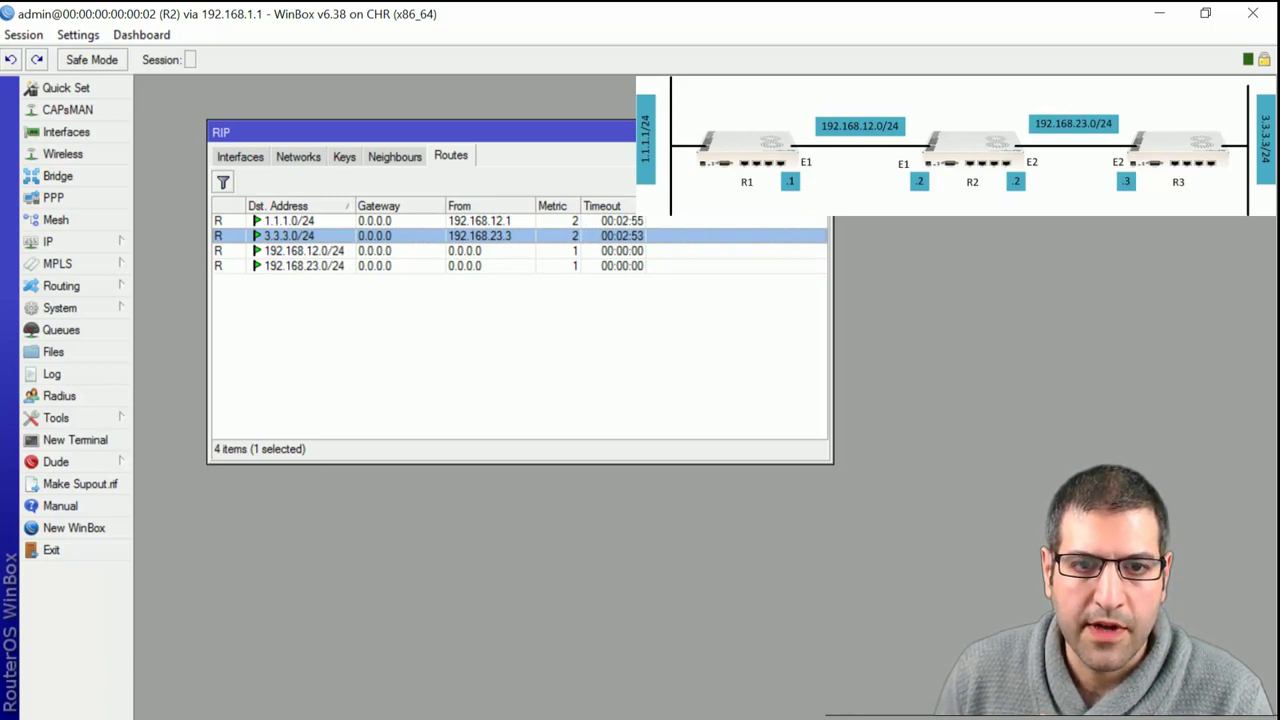
{"action": "key", "text": "Escape"}
Switch to R3's WinBox session and examine its RIP routes to 1.1.1.0/24 and 192.168.12.0/24.
{"action": "key", "text": "alt+Tab"}
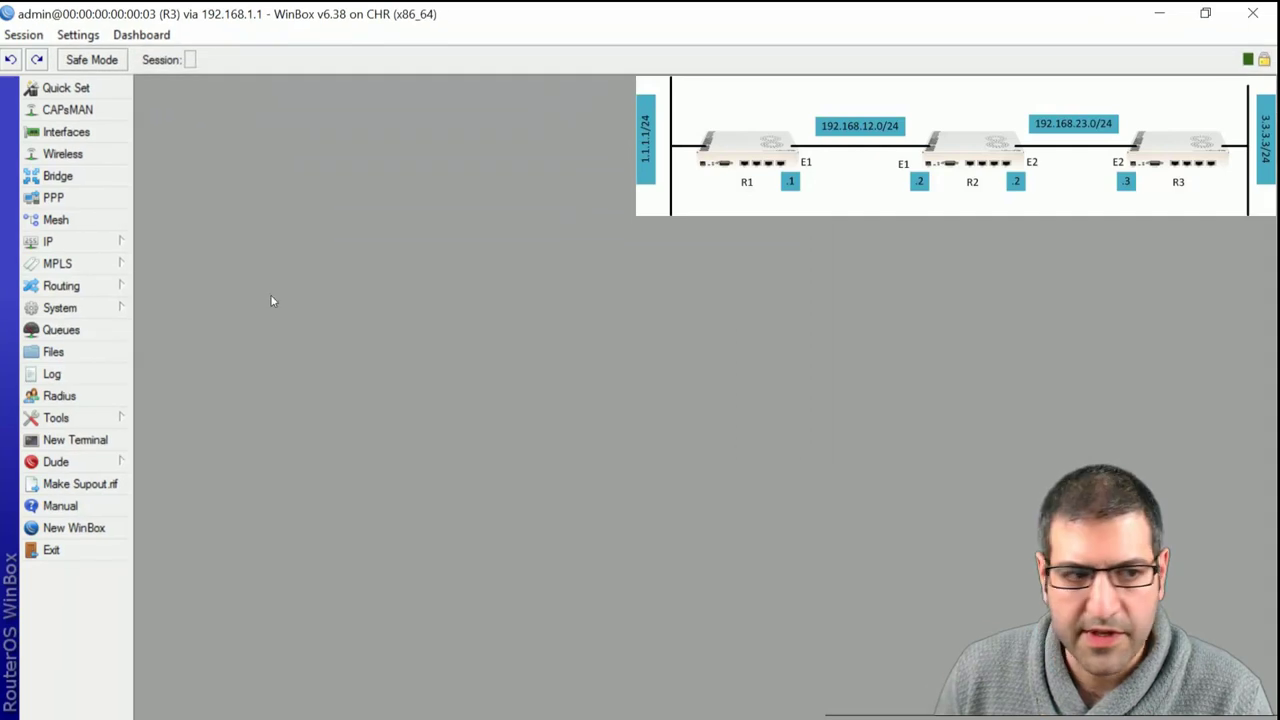
{"action": "left_click", "coordinate": [108, 288]}
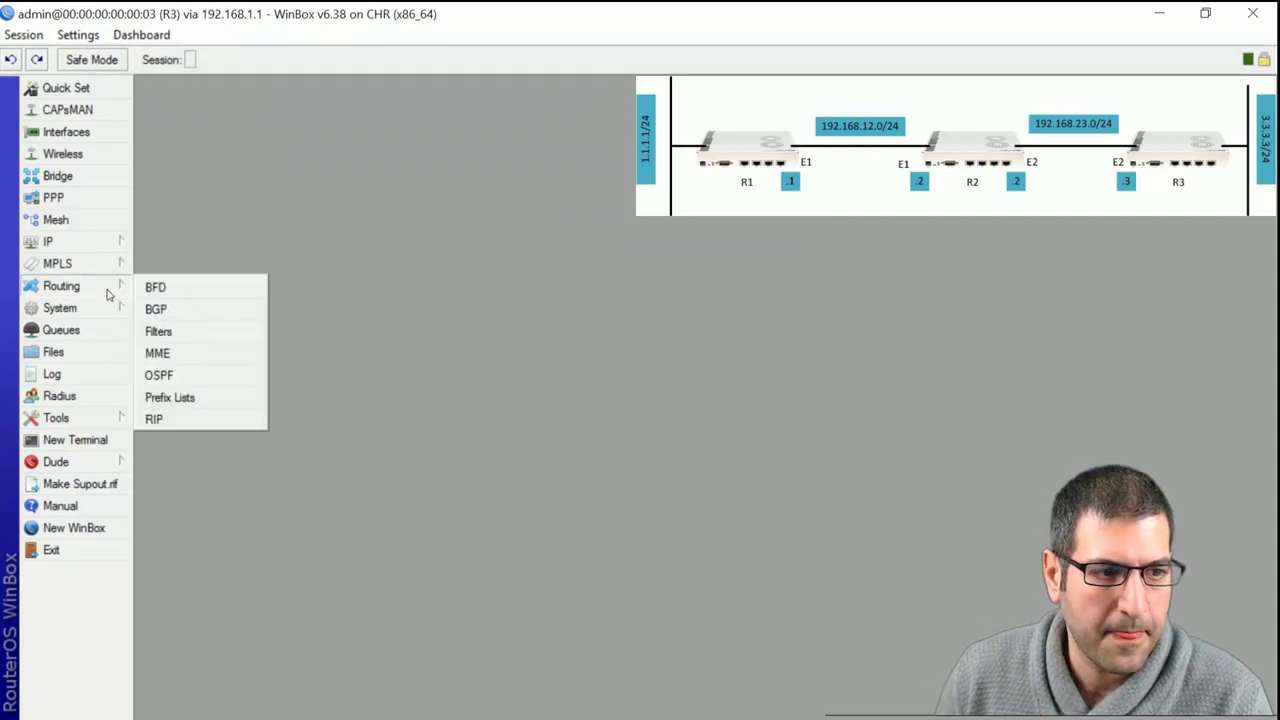
{"action": "left_click", "coordinate": [237, 417]}
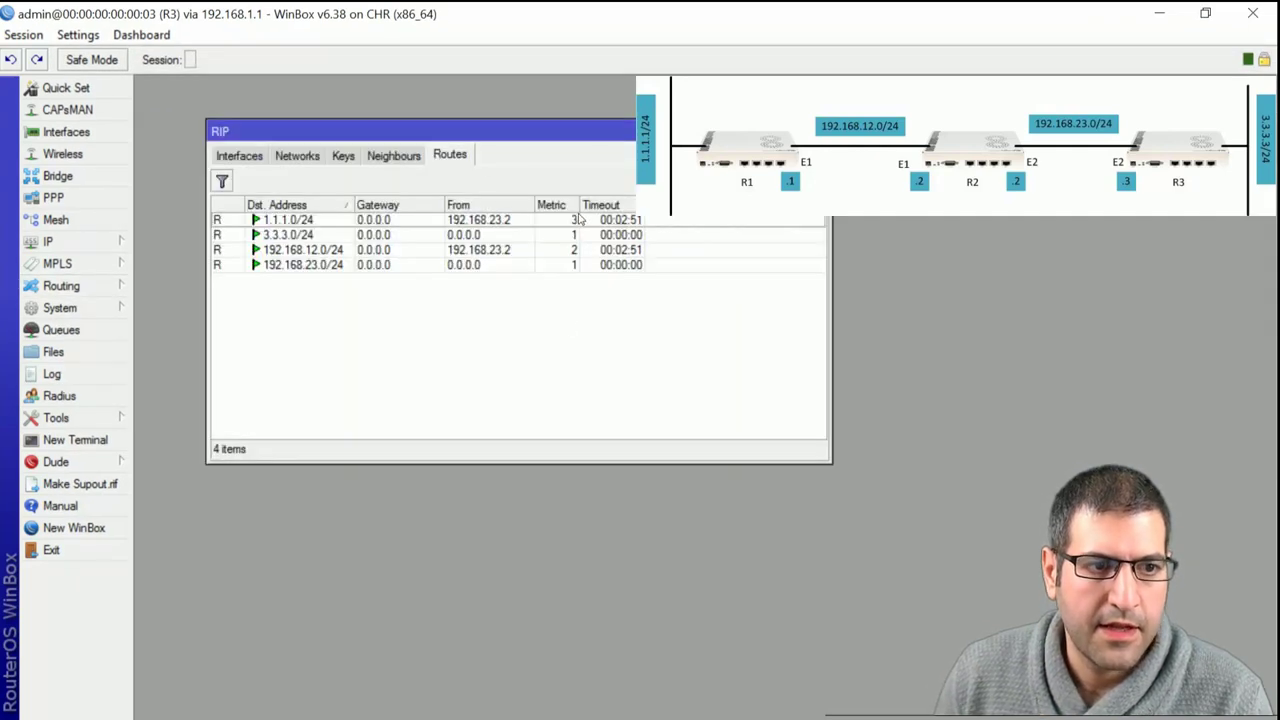
{"action": "left_click", "coordinate": [309, 223]}
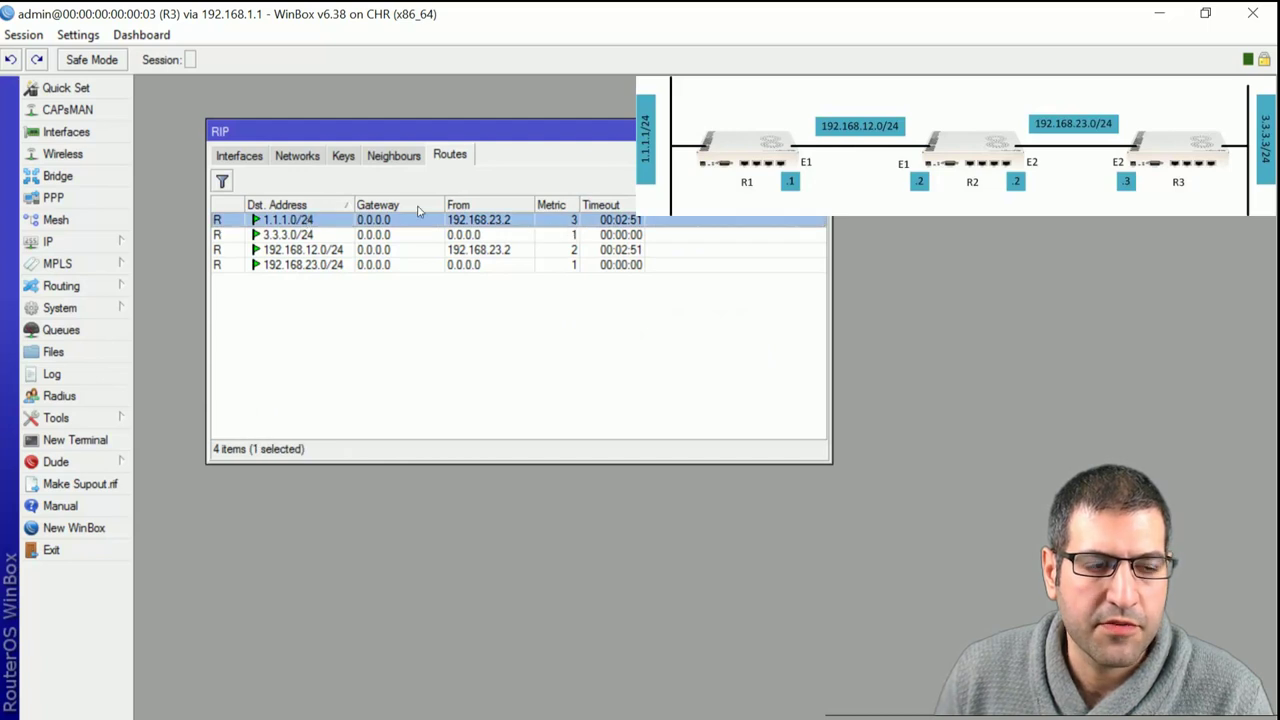
{"action": "left_click", "coordinate": [569, 252]}
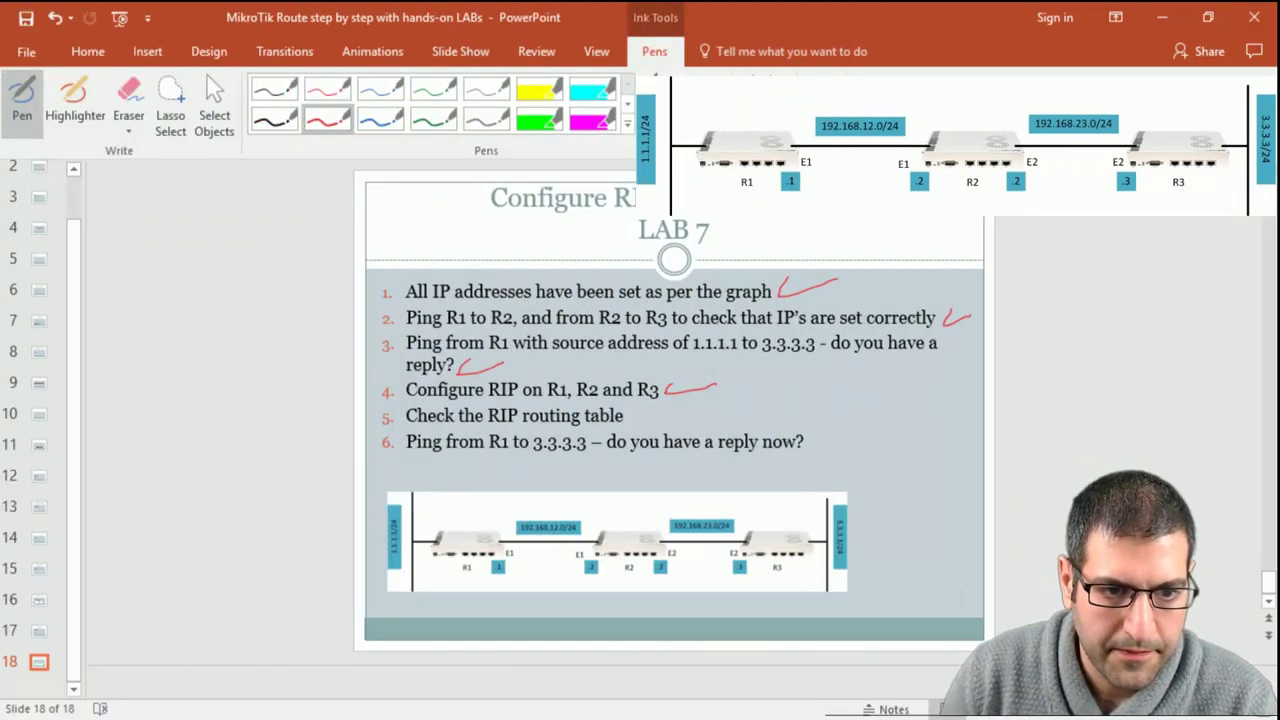
Tick off task 5, checking the RIP routing table, on the LAB 7 slide in PowerPoint.
{"action": "left_click_drag", "start_coordinate": [639, 410], "coordinate": [690, 409]}
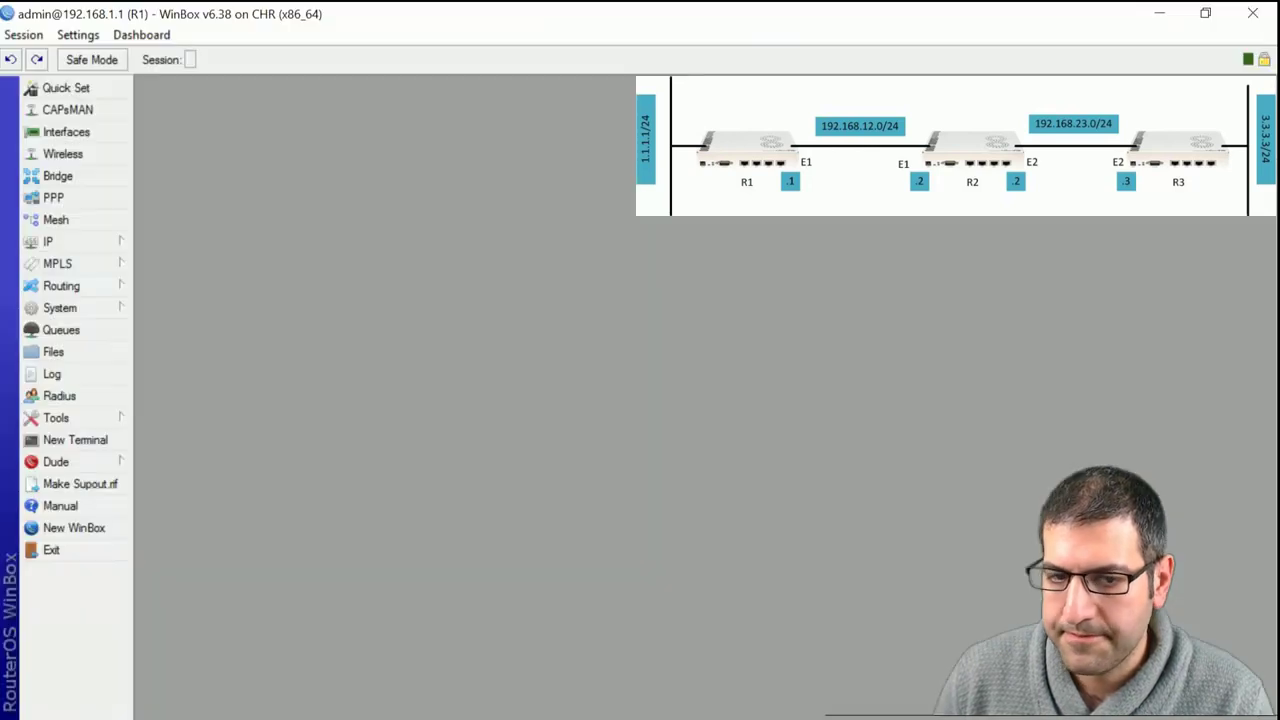
In a new terminal on R1, ping 3.3.3.3 with source address 1.1.1.1, and stop the ping.
{"action": "left_click", "coordinate": [80, 441]}
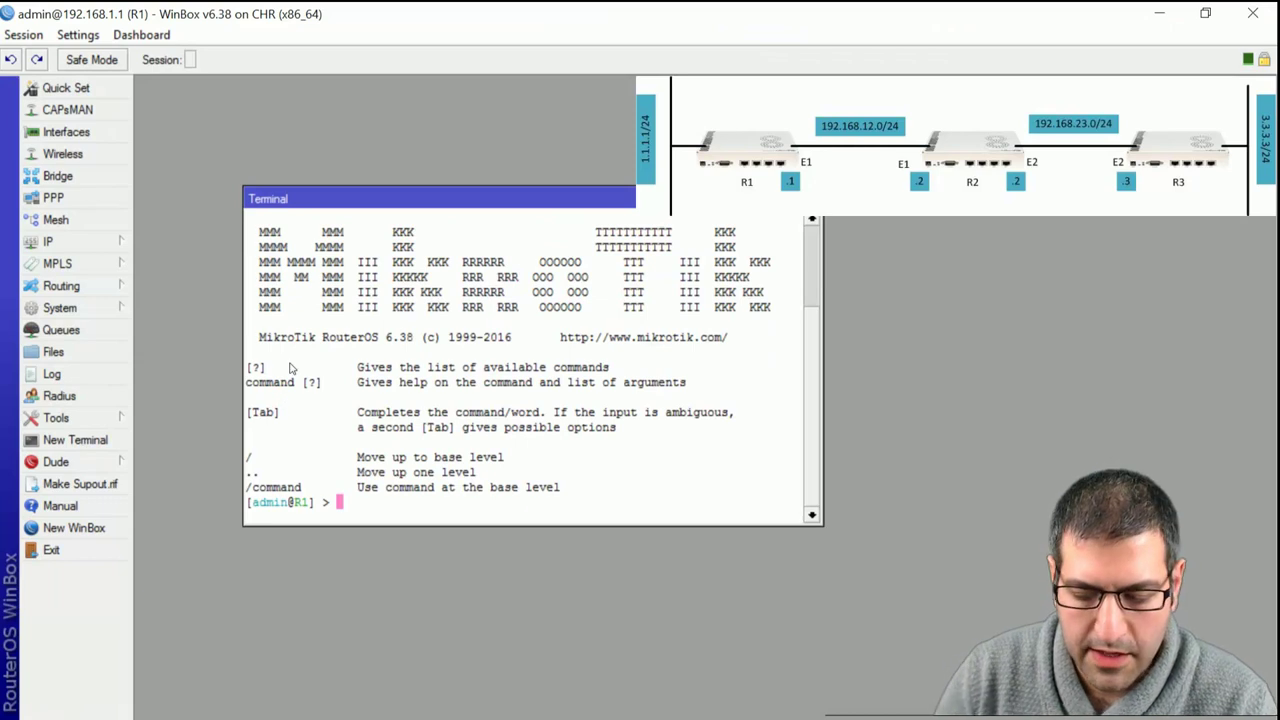
{"action": "type", "text": "ping "}
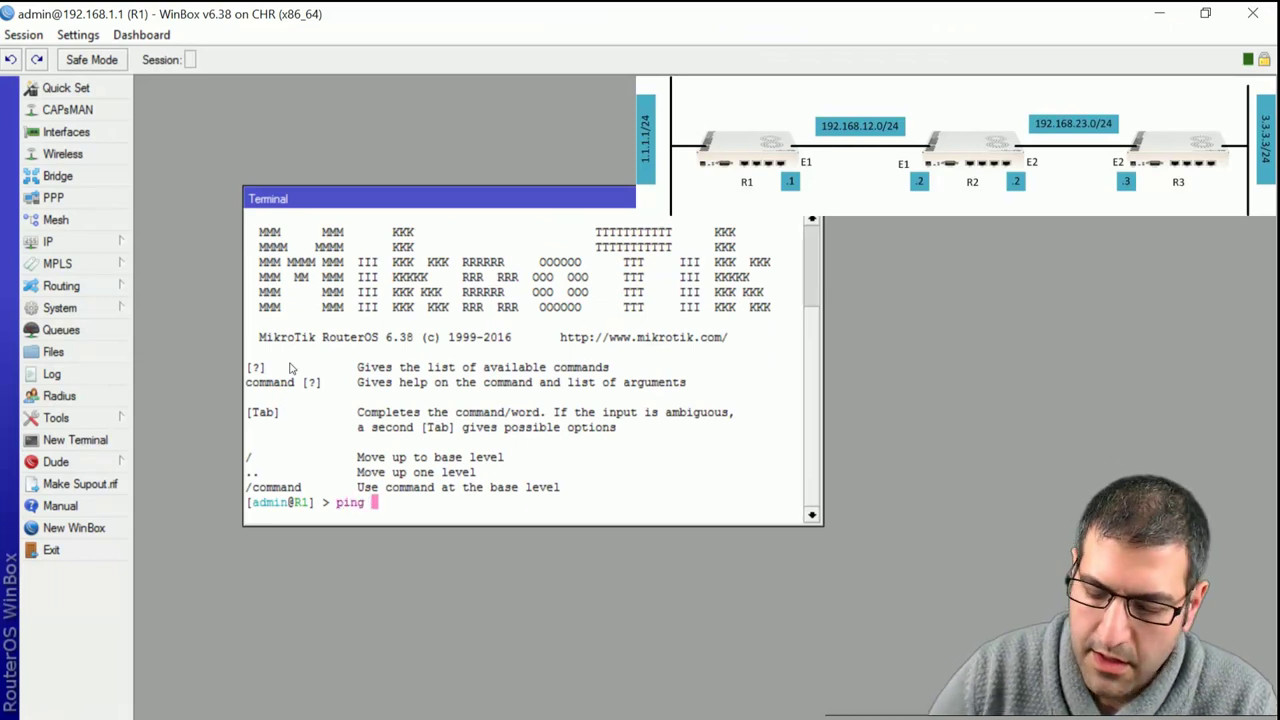
{"action": "type", "text": "3.3.3.3 s"}
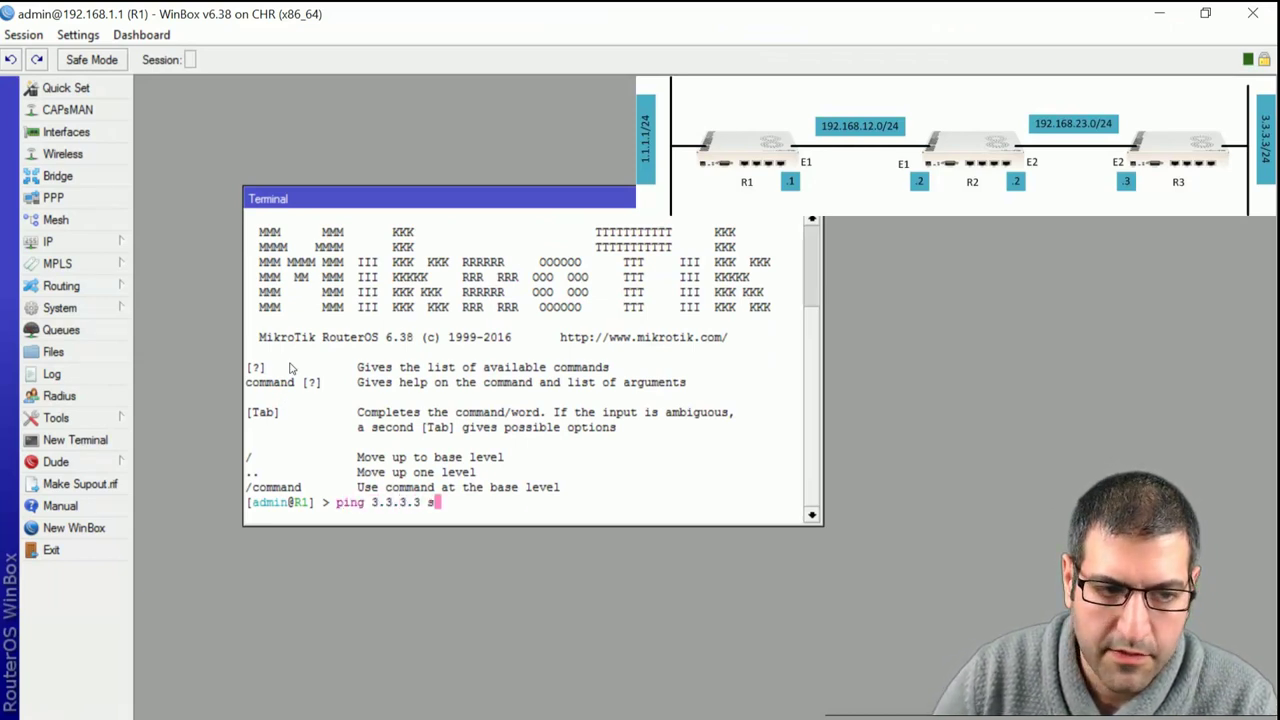
{"action": "key", "text": "Tab"}
{"action": "type", "text": "1."}
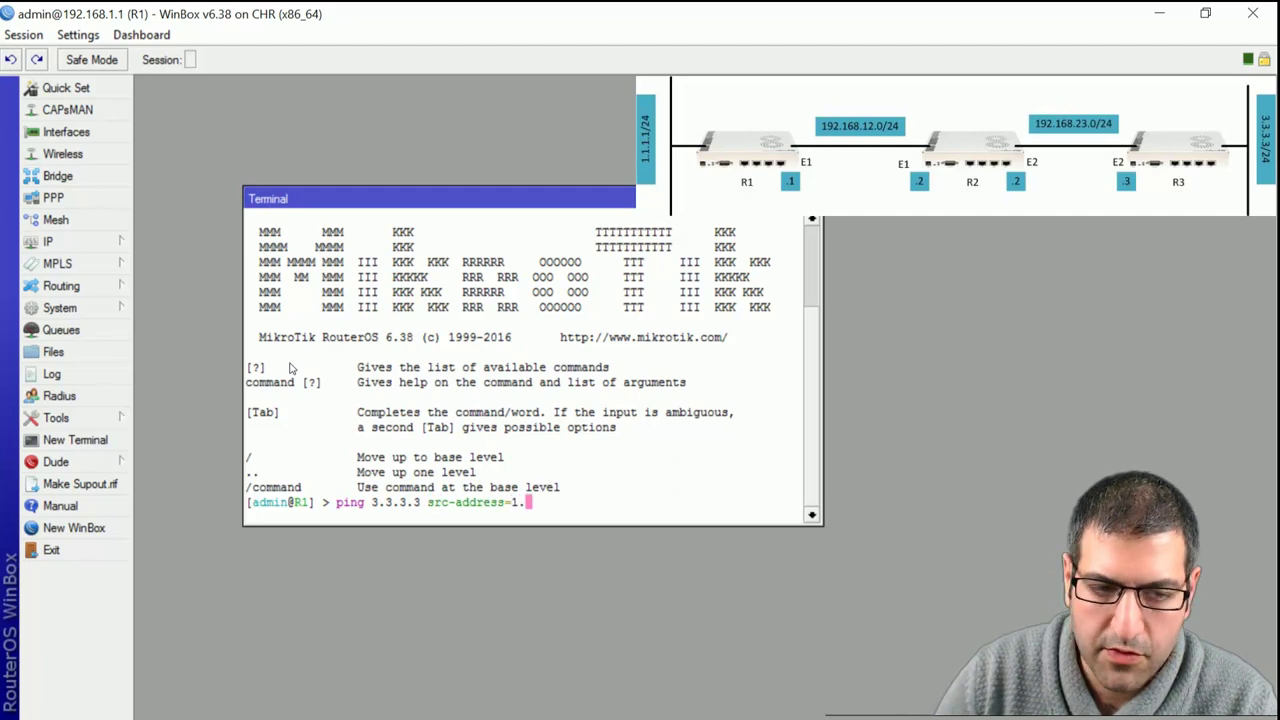
{"action": "type", "text": "1.1.1"}
{"action": "key", "text": "Return"}
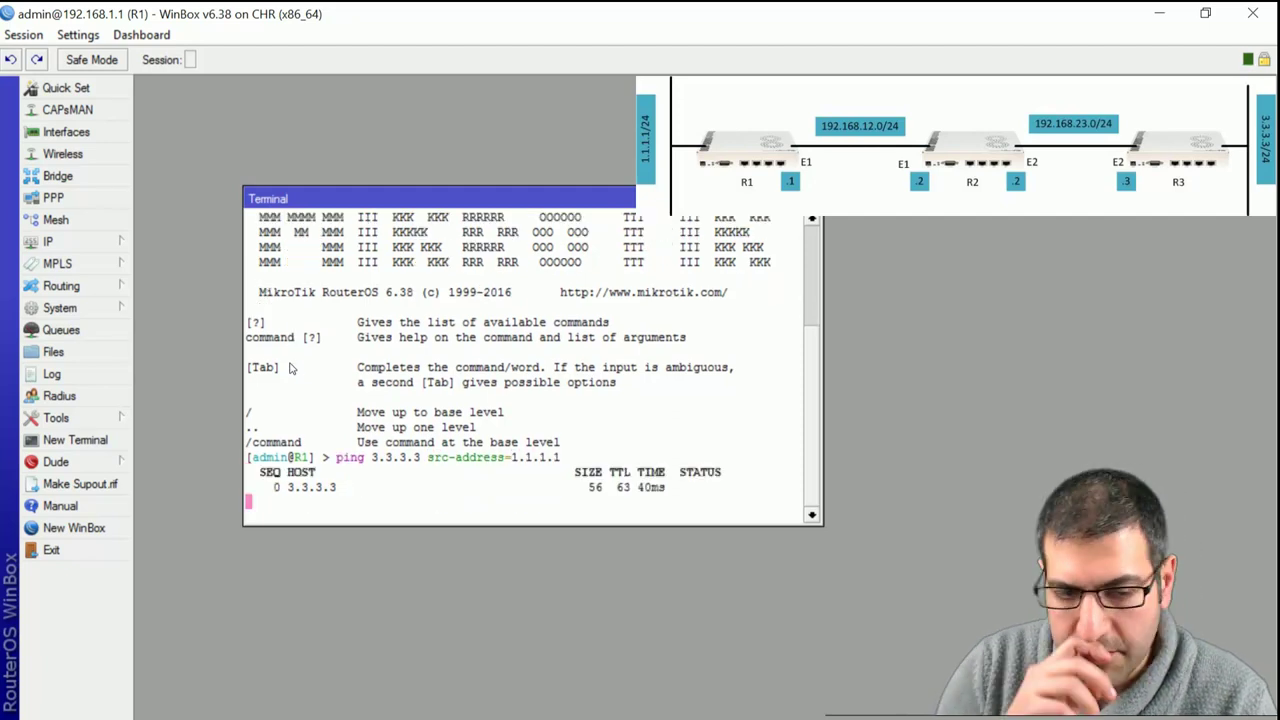
{"action": "key", "text": "ctrl+c"}
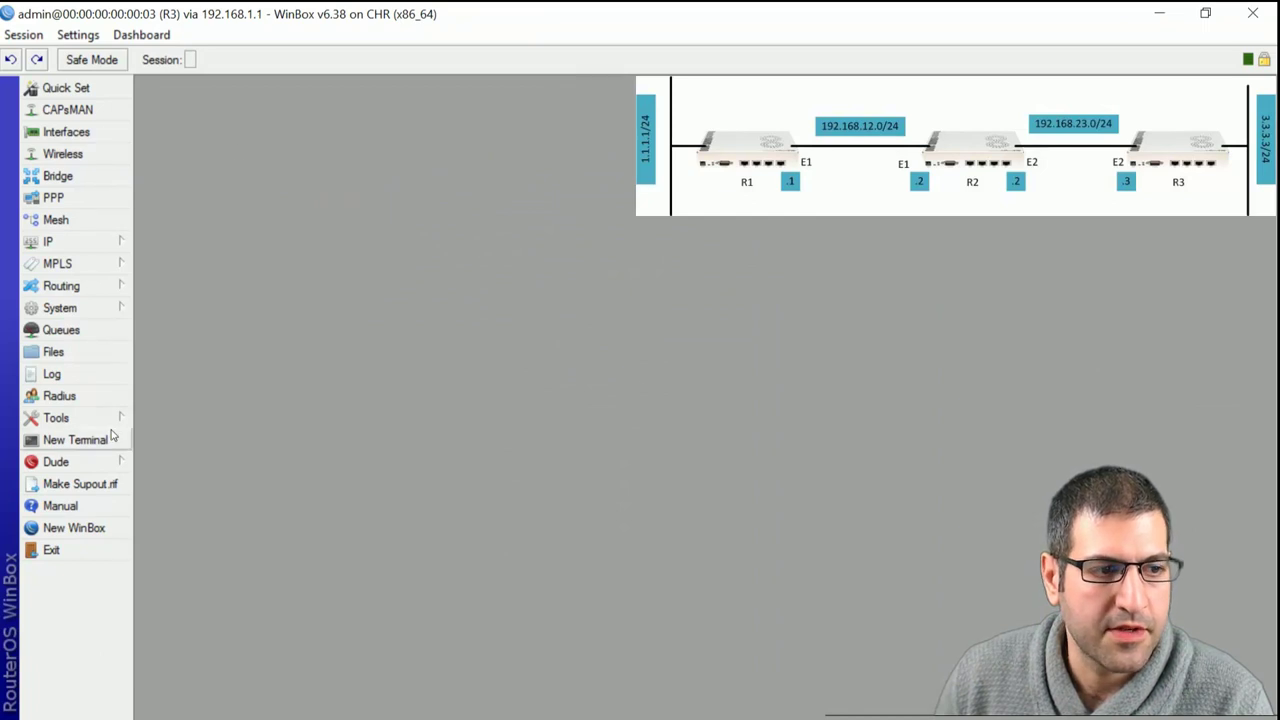
In a new terminal on R3, ping 1.1.1.1 with source address 3.3.3.3, stop the ping and close the terminal.
{"action": "left_click", "coordinate": [86, 445]}
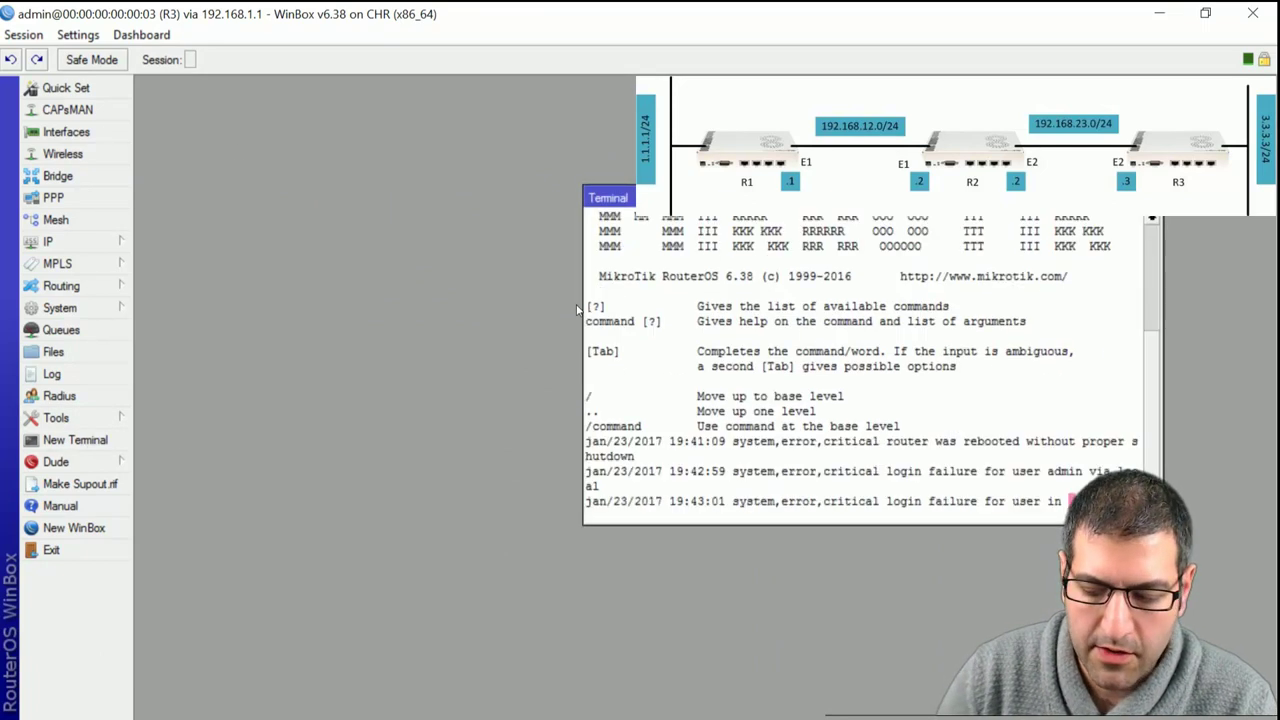
{"action": "type", "text": "ping 1"}
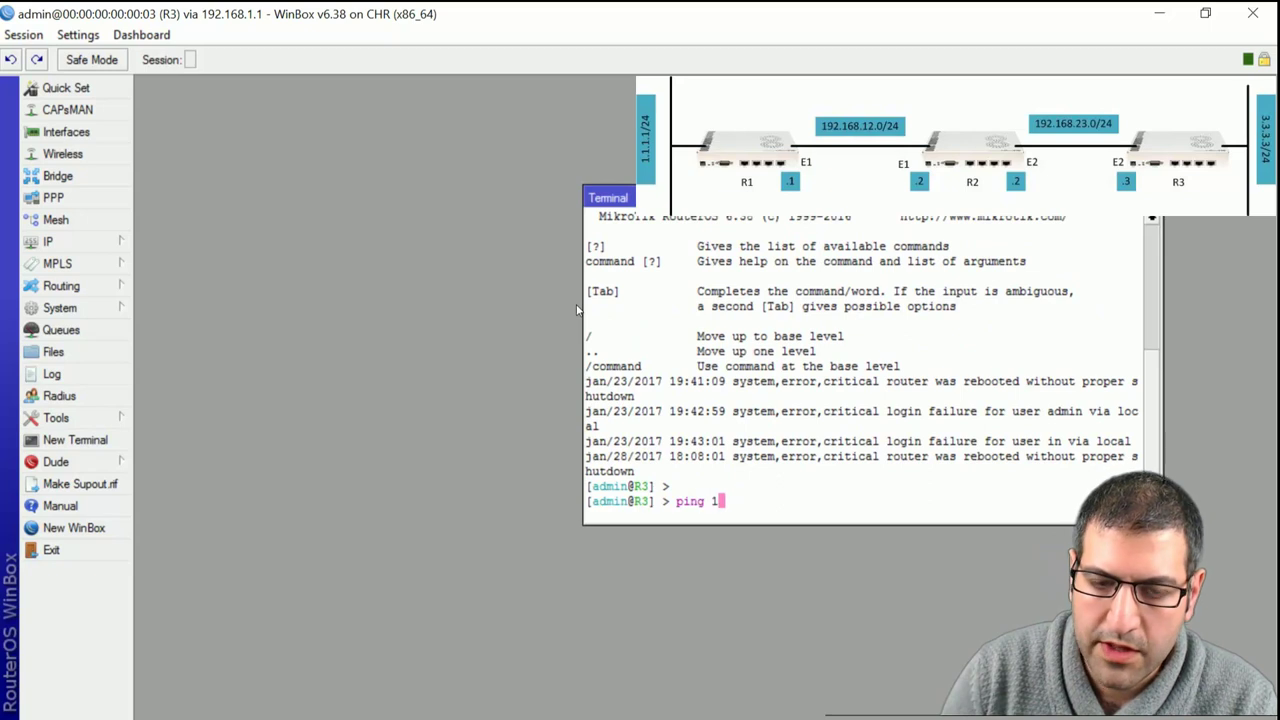
{"action": "type", "text": ".1.1.1."}
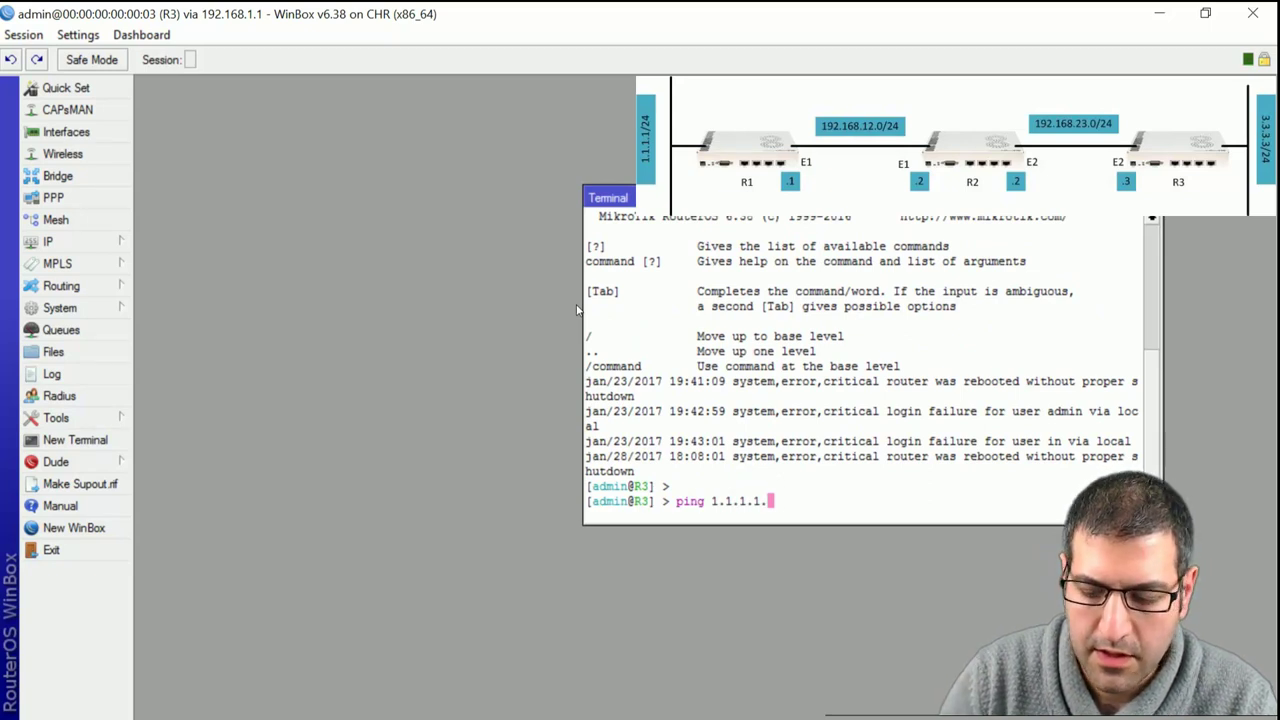
{"action": "key", "text": "BackSpace"}
{"action": "type", "text": "src"}
{"action": "key", "text": "Tab"}
{"action": "type", "text": "3.3.3.3"}
{"action": "key", "text": "Return"}
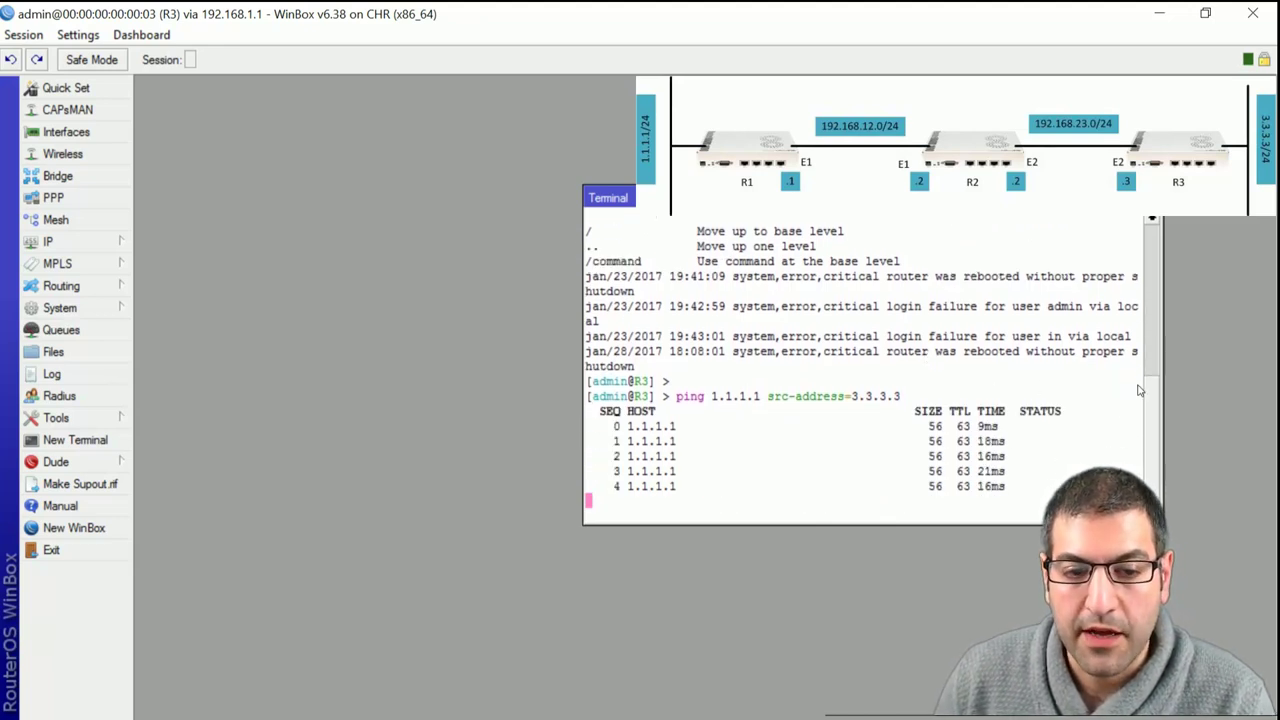
{"action": "key", "text": "ctrl+c"}
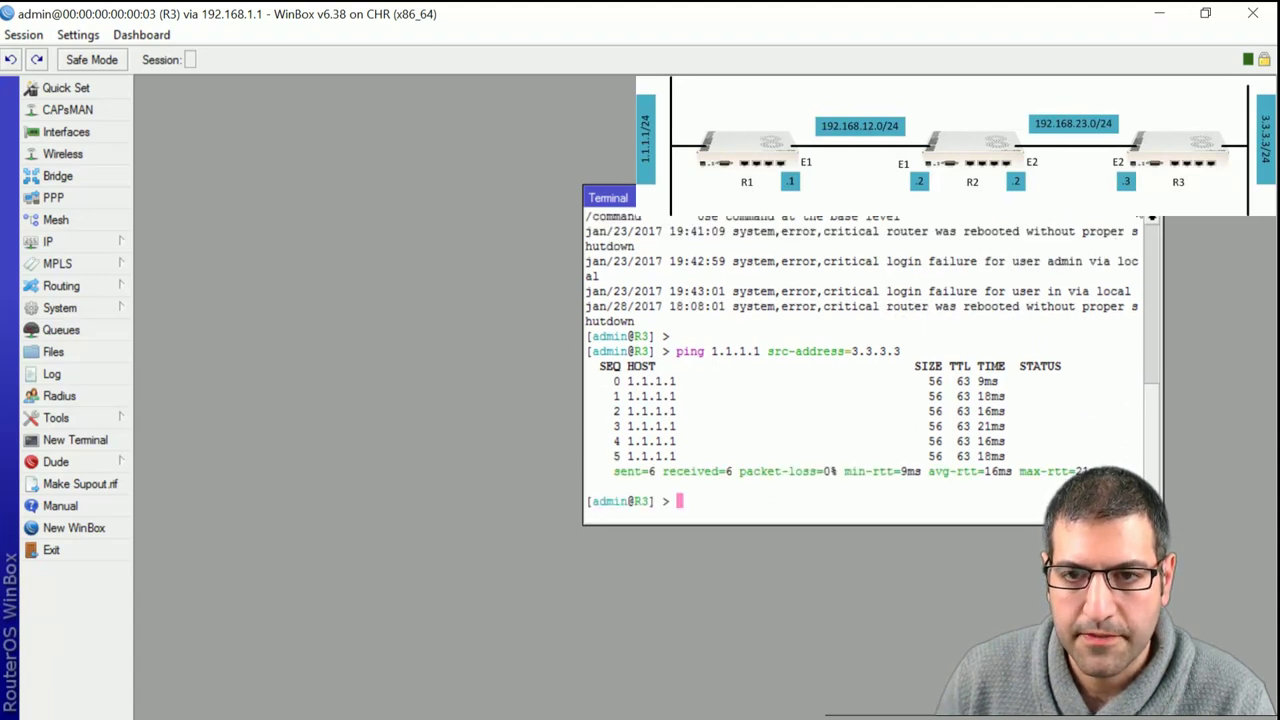
{"action": "key", "text": "ctrl+d"}
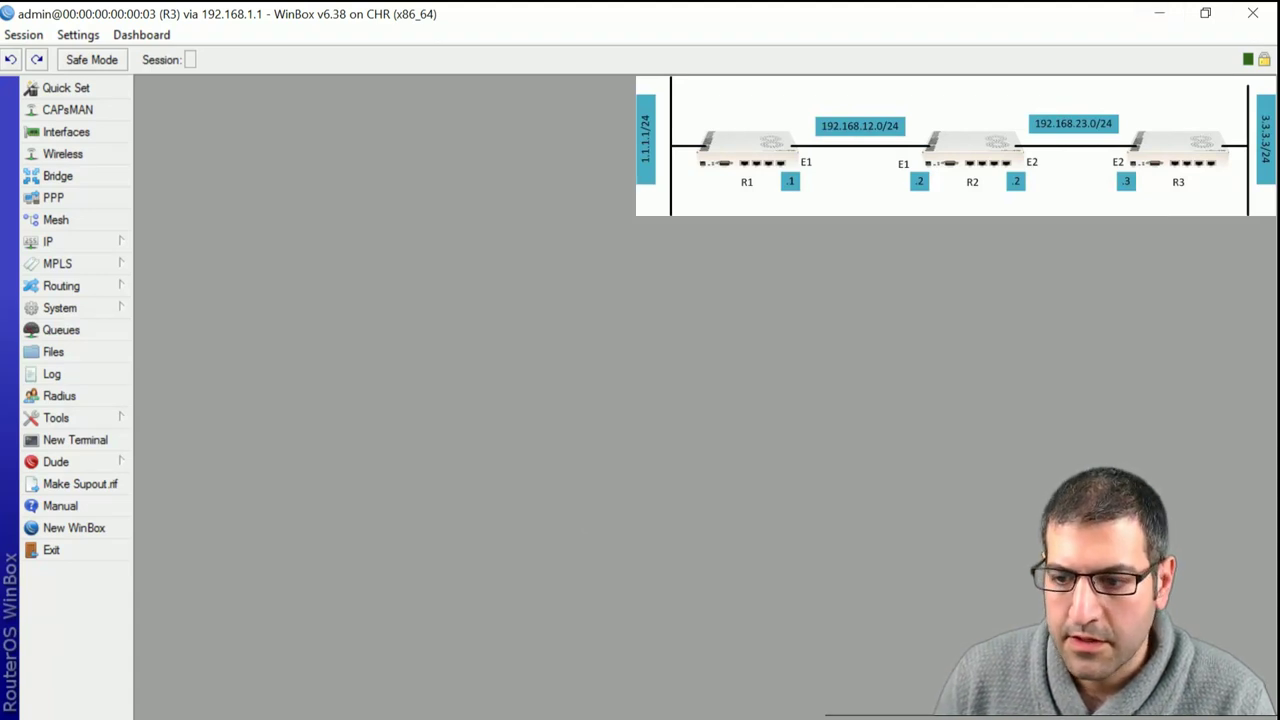
Switch to PowerPoint and tick off task 6, the ping from R1 to 3.3.3.3, in red pen on the LAB 7 slide.
{"action": "key", "text": "alt+Tab"}
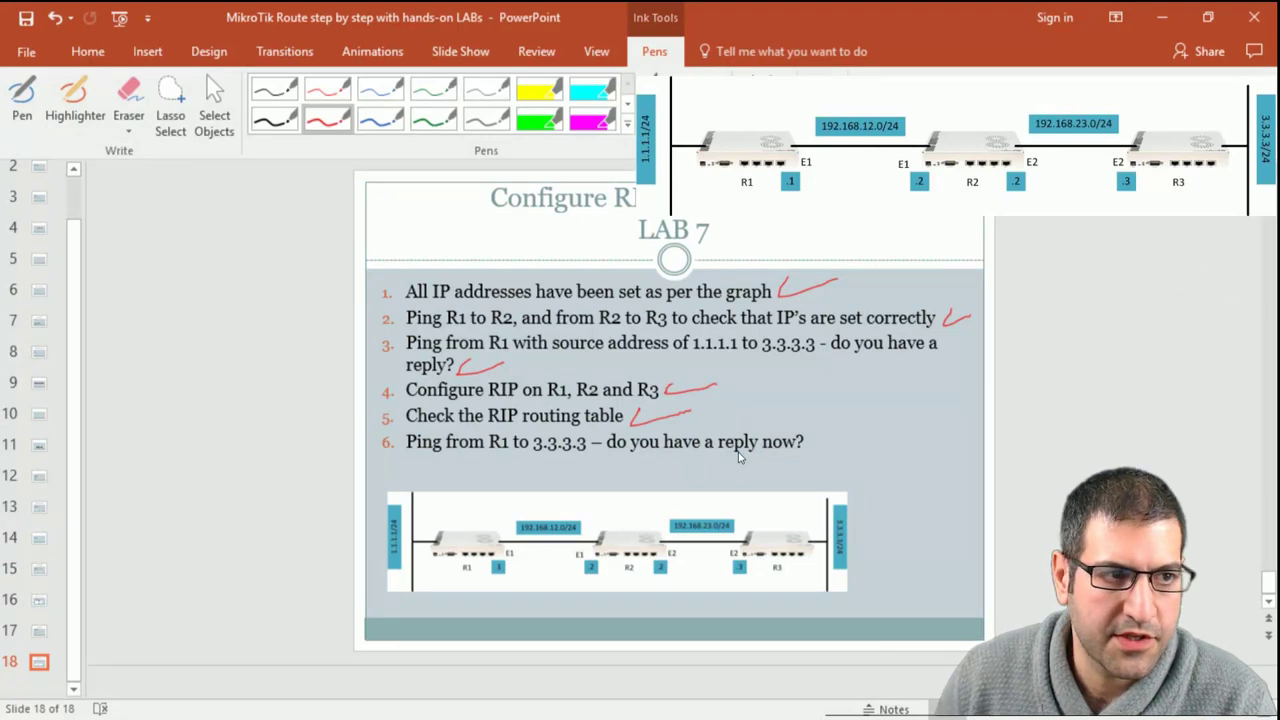
{"action": "left_click", "coordinate": [22, 97]}
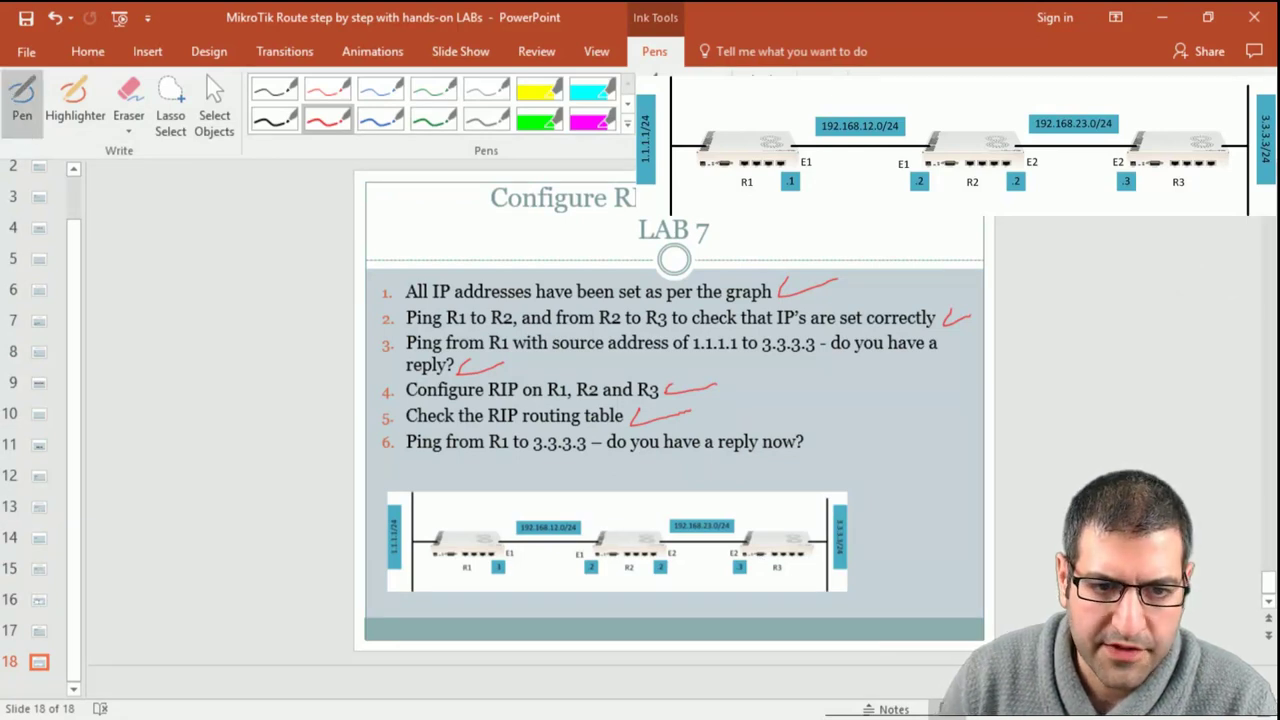
{"action": "left_click_drag", "start_coordinate": [813, 438], "coordinate": [878, 423]}
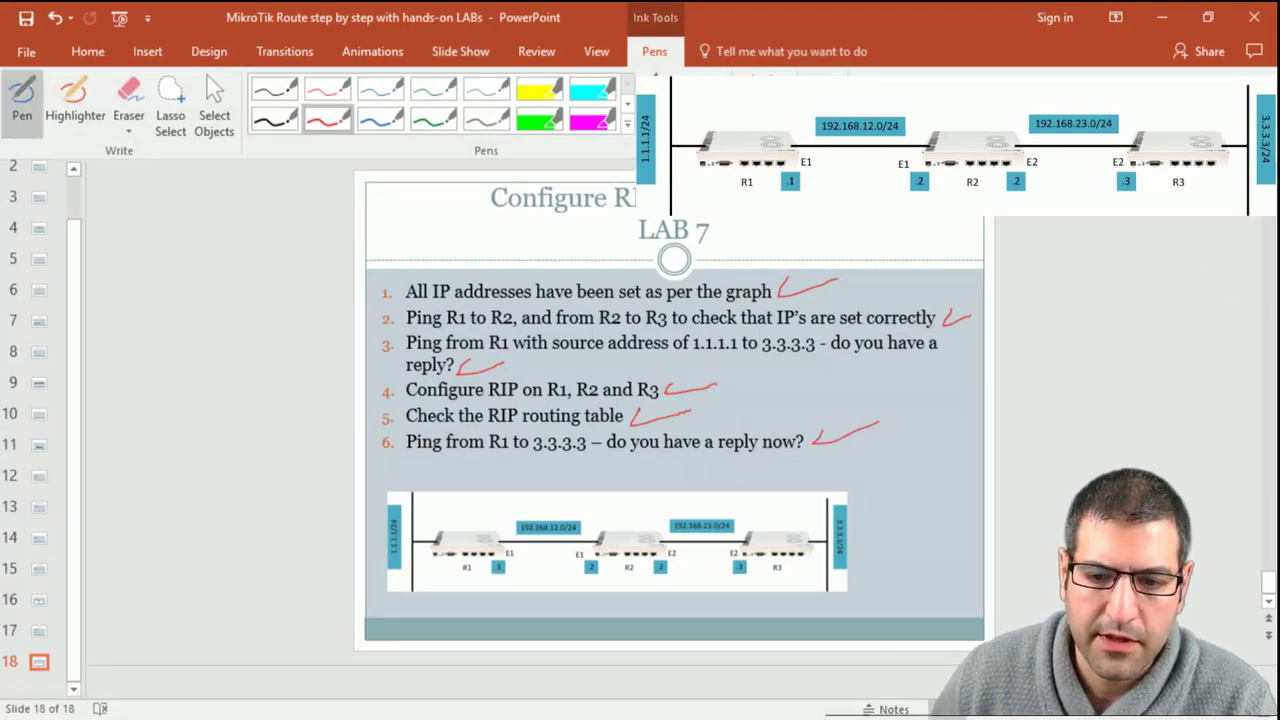
Switch to R1's WinBox session, open the IP route list, and examine the 3.3.3.0/24 route's gateway and distance.
{"action": "key", "text": "alt+Tab"}
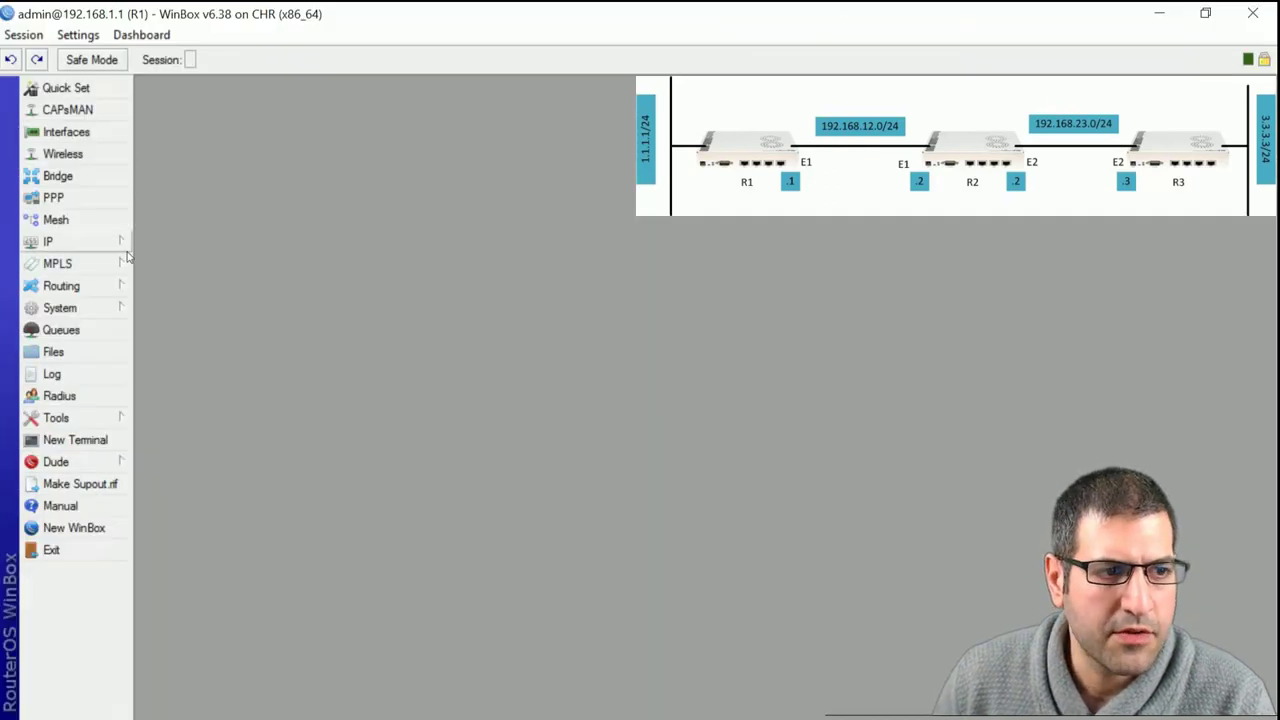
{"action": "left_click", "coordinate": [79, 240]}
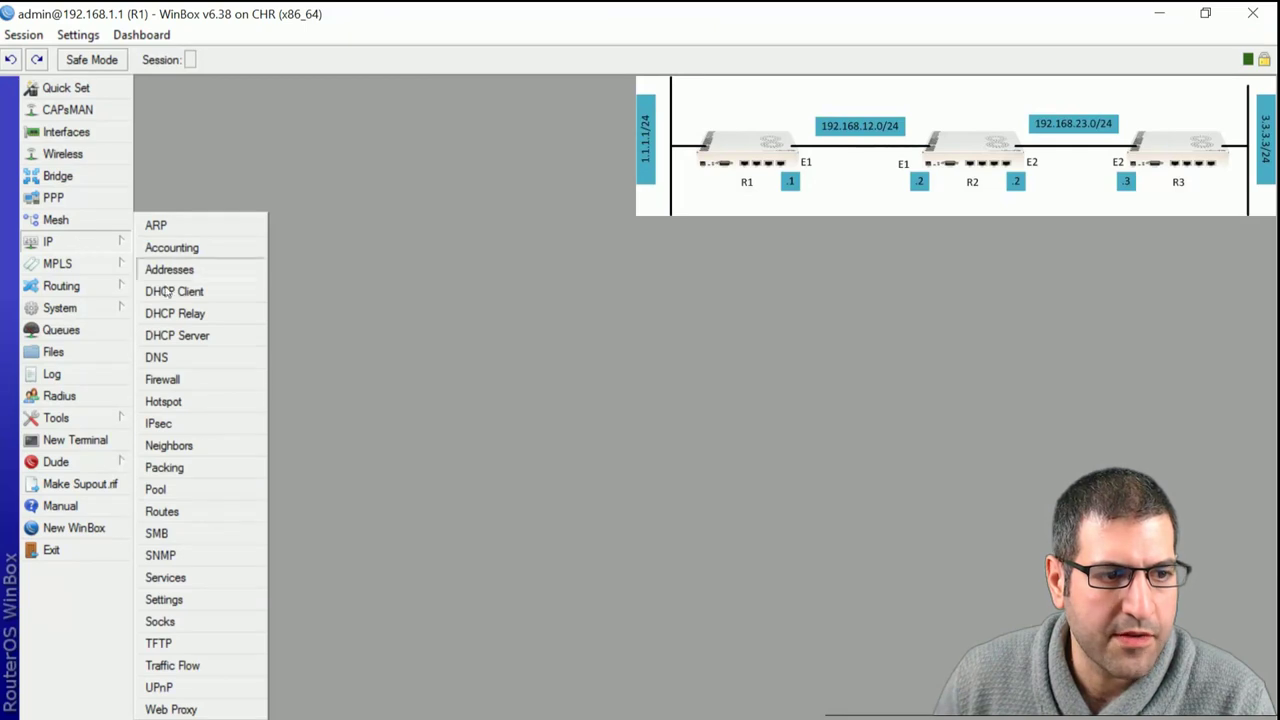
{"action": "left_click", "coordinate": [206, 510]}
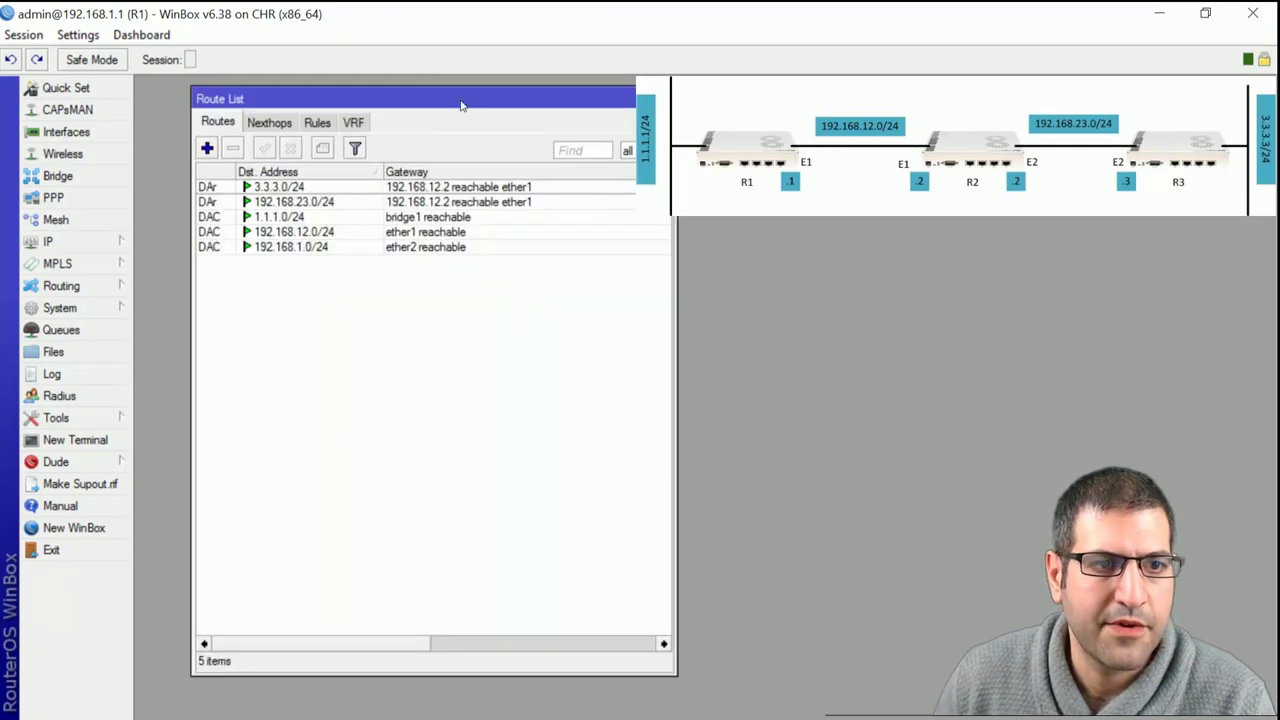
{"action": "left_click_drag", "start_coordinate": [461, 98], "coordinate": [433, 96]}
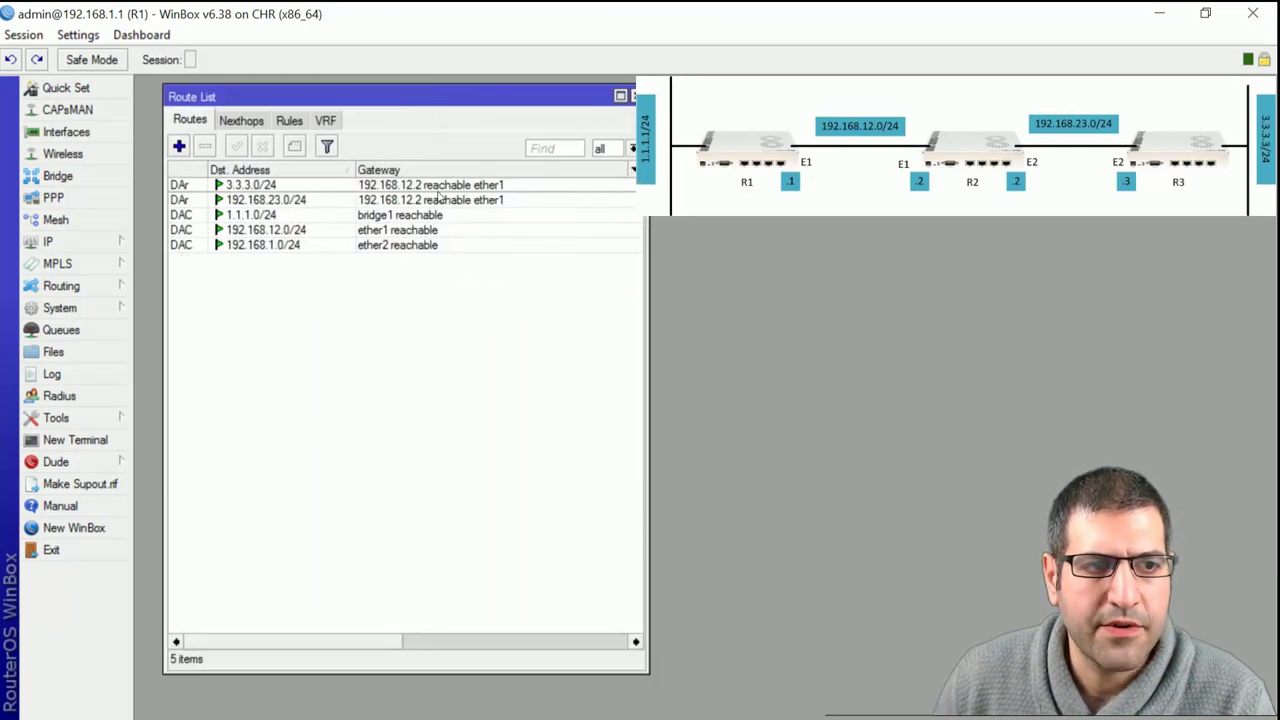
{"action": "left_click", "coordinate": [184, 187]}
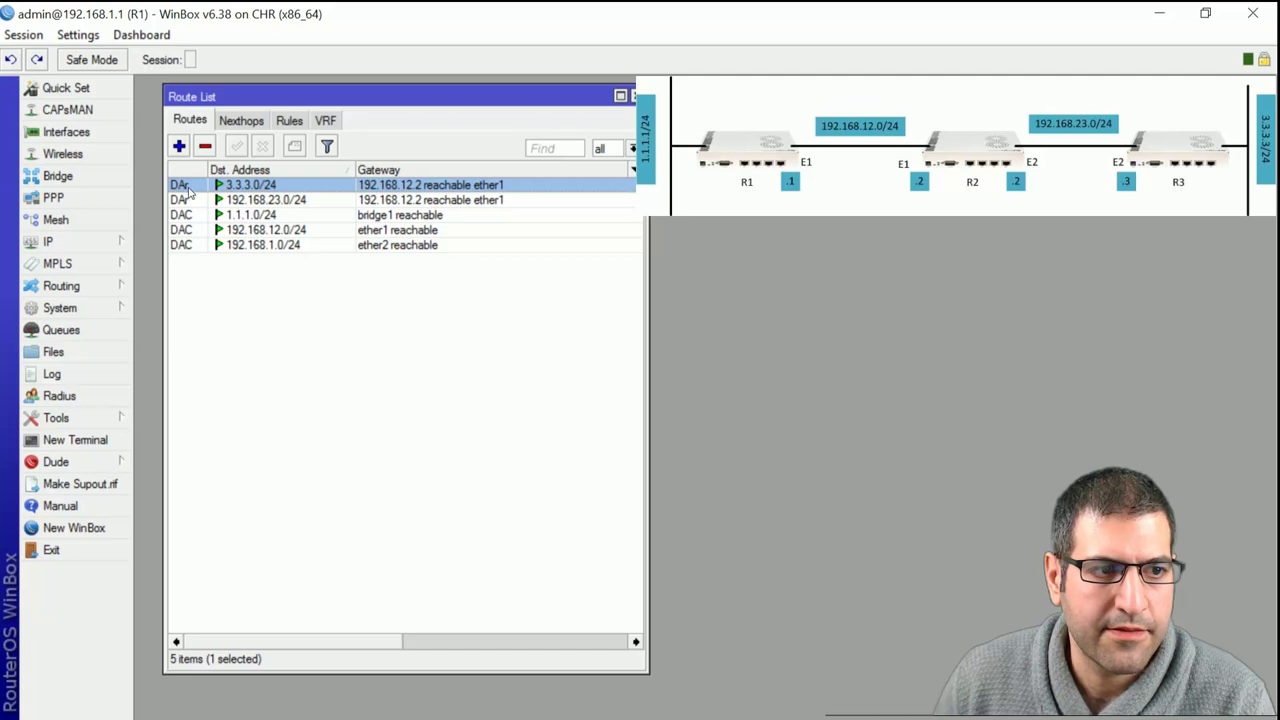
{"action": "double_click", "coordinate": [189, 190]}
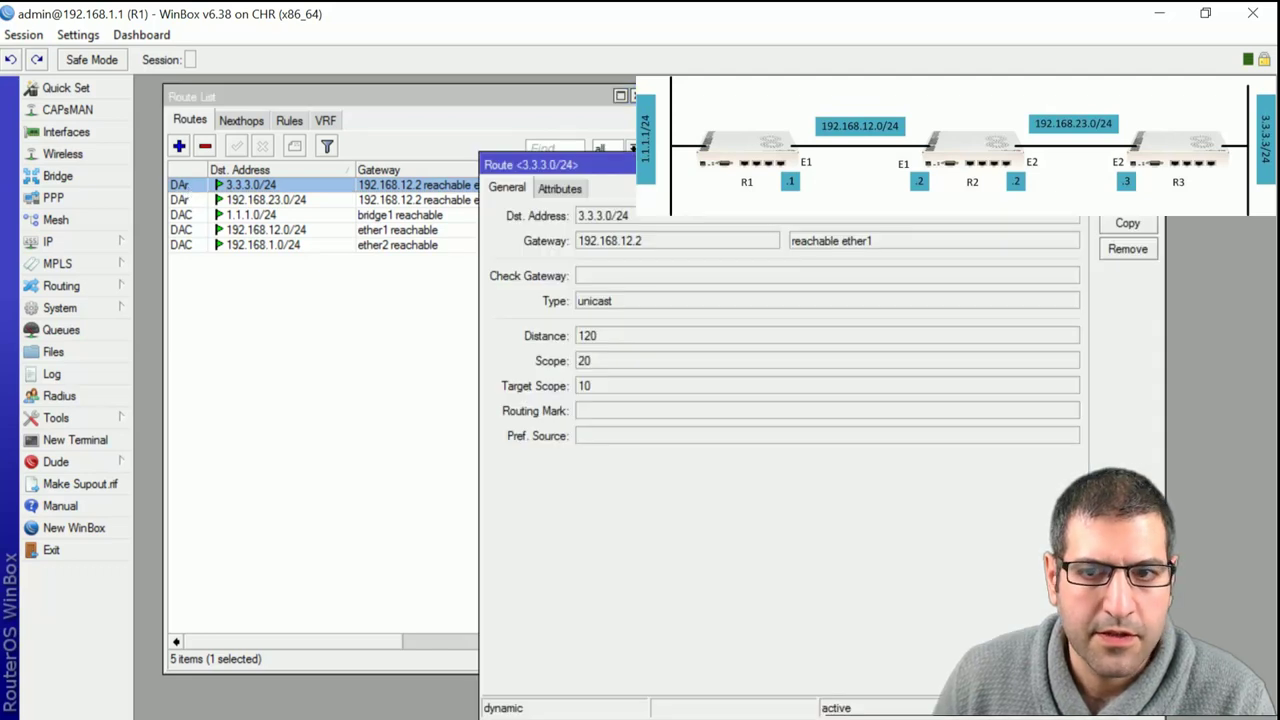
{"action": "key", "text": "Escape"}
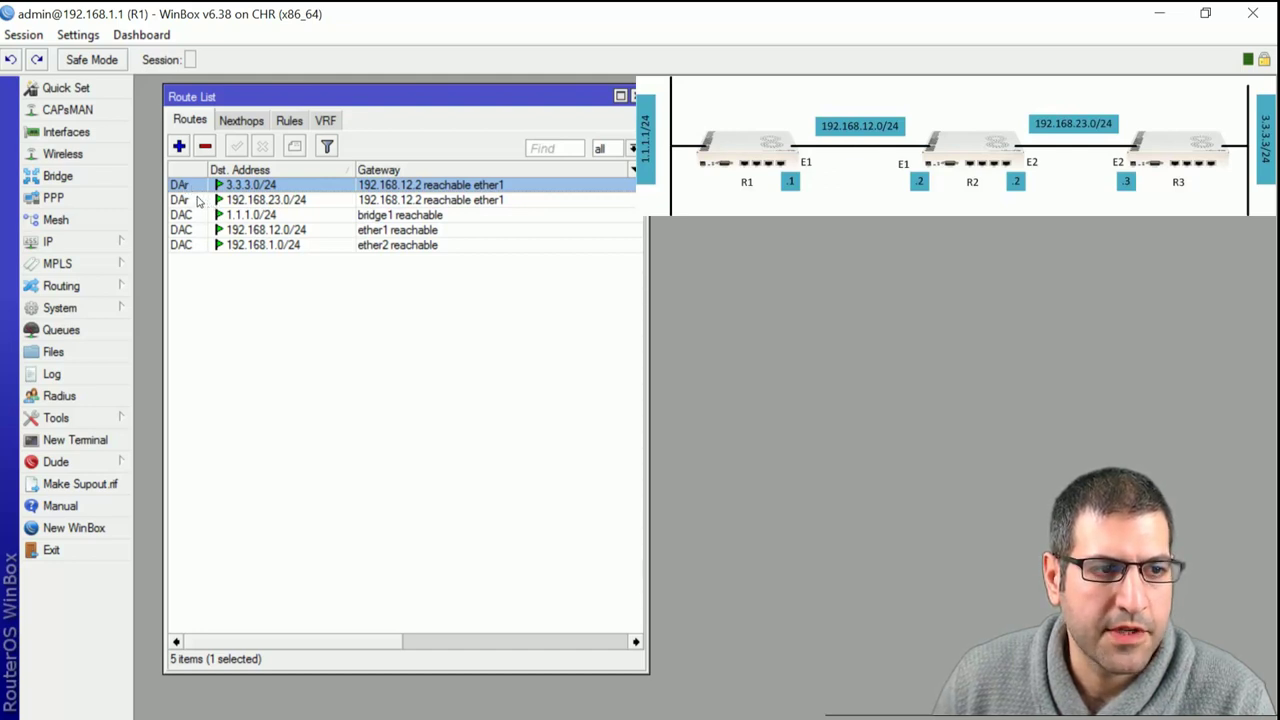
Examine the flags of R1's routes to 192.168.23.0/24, 1.1.1.0/24, 192.168.12.0/24 and 192.168.1.0/24 in the route list.
{"action": "left_click", "coordinate": [202, 200]}
{"action": "left_click", "coordinate": [203, 215]}
{"action": "left_click", "coordinate": [199, 230]}
{"action": "left_click", "coordinate": [196, 246]}
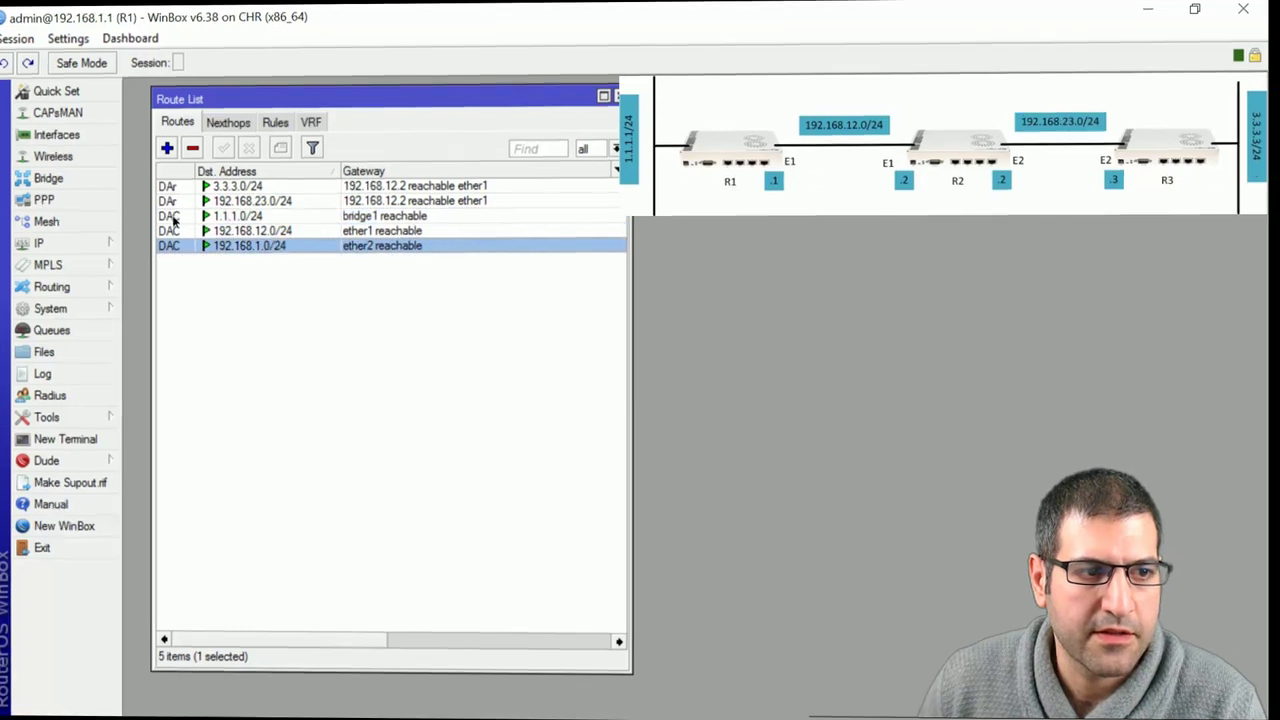